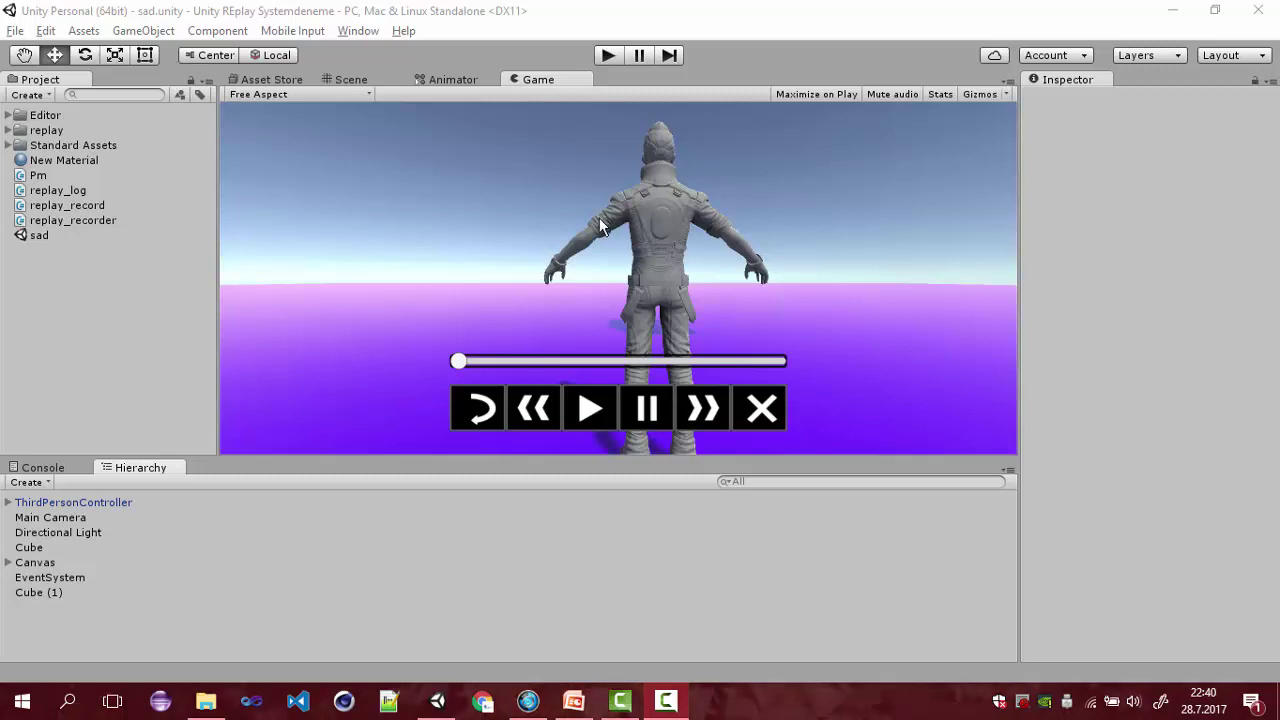
Step: Highlight the 'How Do it?' slide title, then return to Unity and enter Play mode
left_click(573, 700)
triple_click(686, 270)
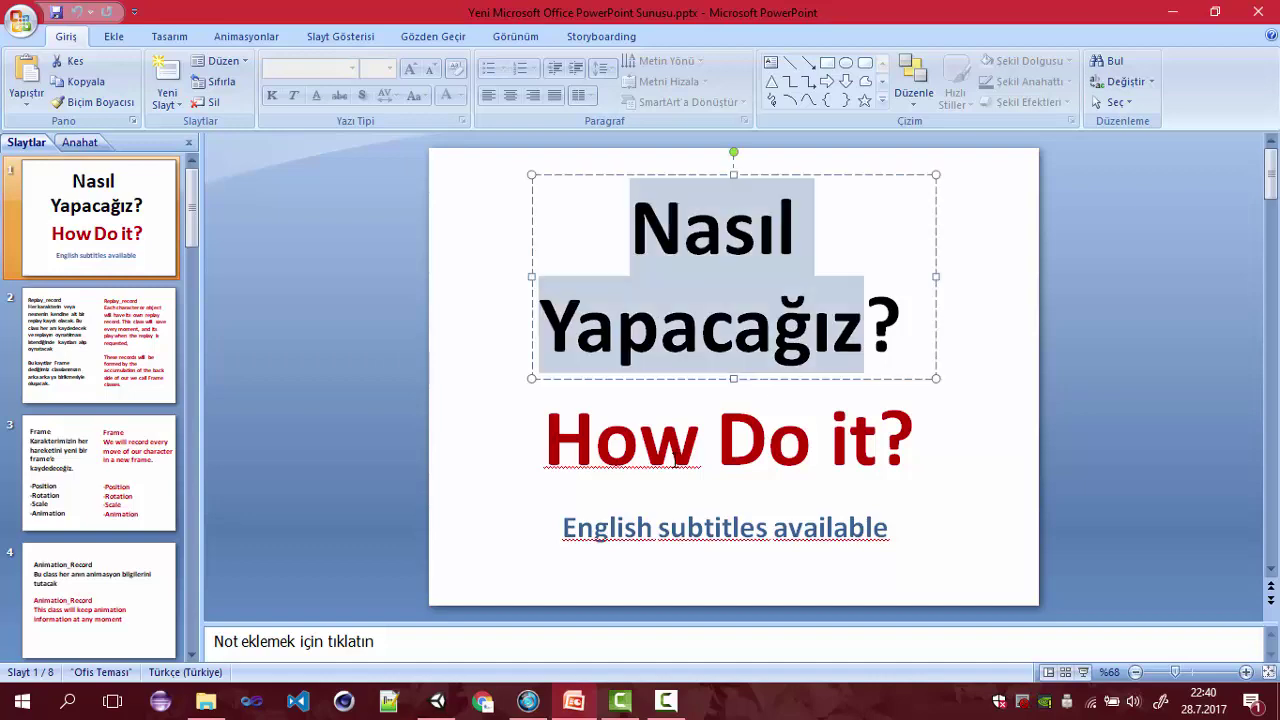
left_click_drag(640, 332, 706, 440)
left_click(487, 366)
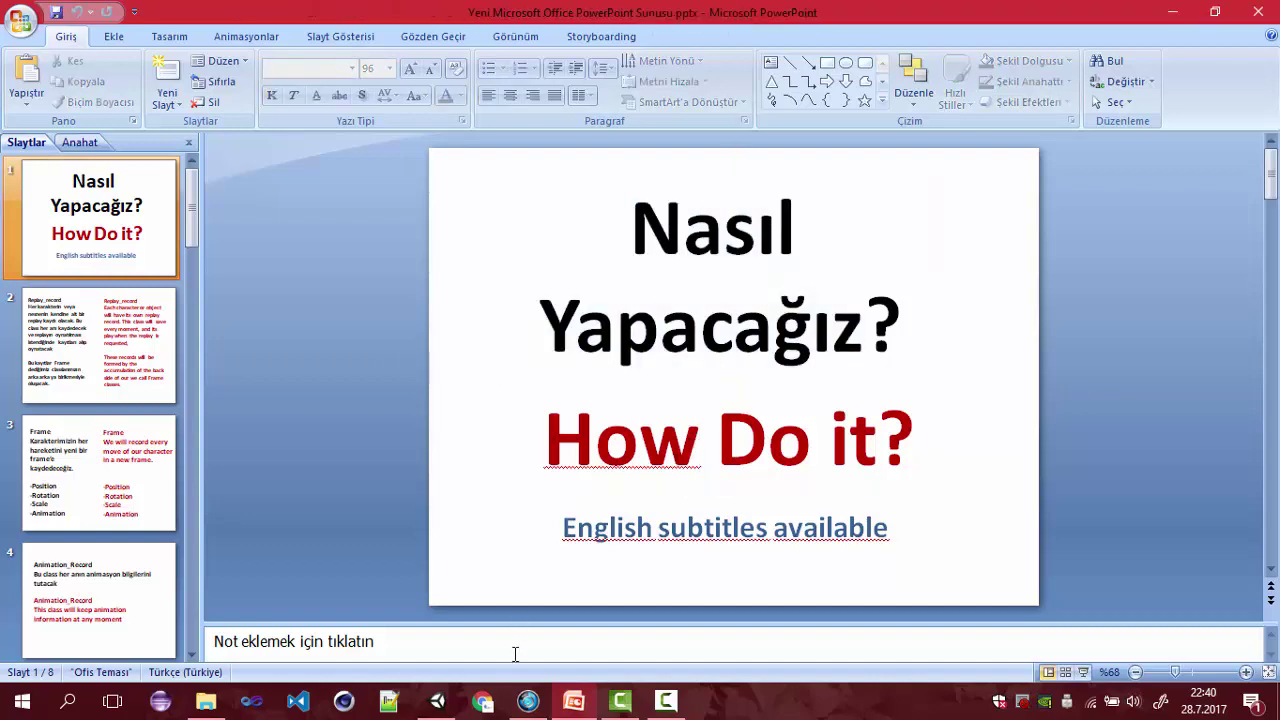
left_click(440, 705)
left_click(600, 56)
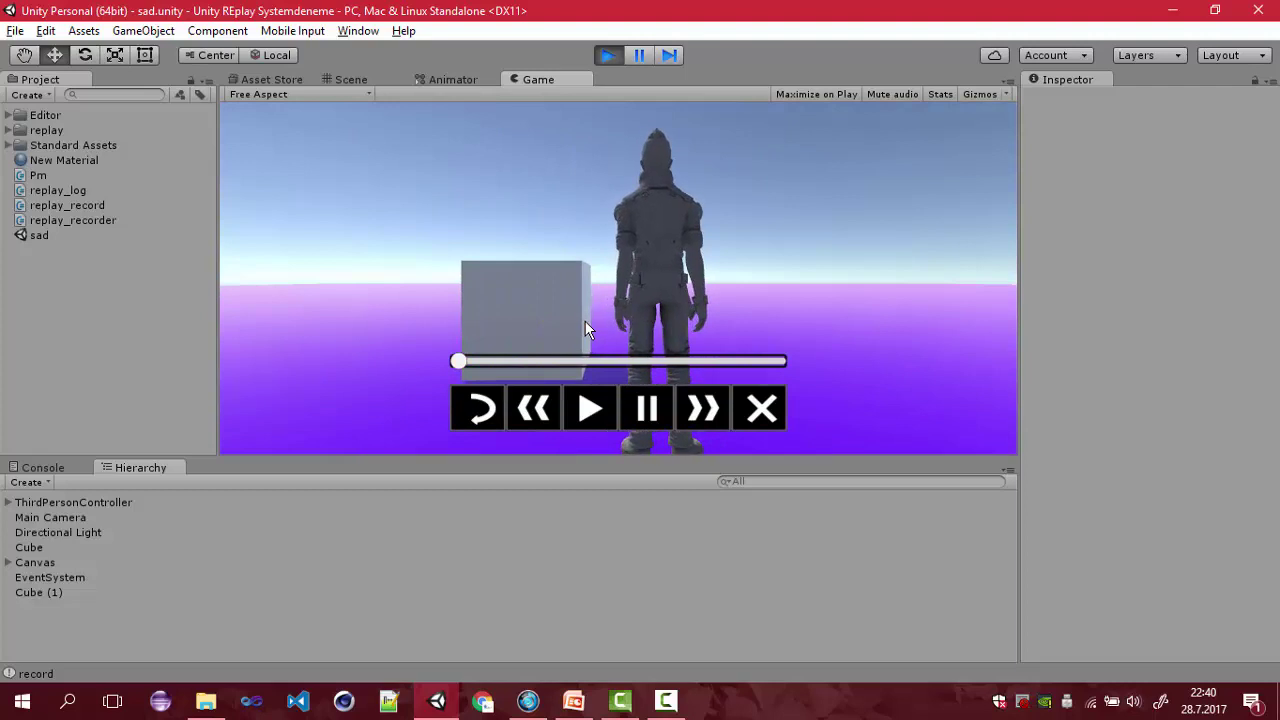
Step: Restart Play mode, record the character's run onto the cube, and start its replay
left_click(605, 58)
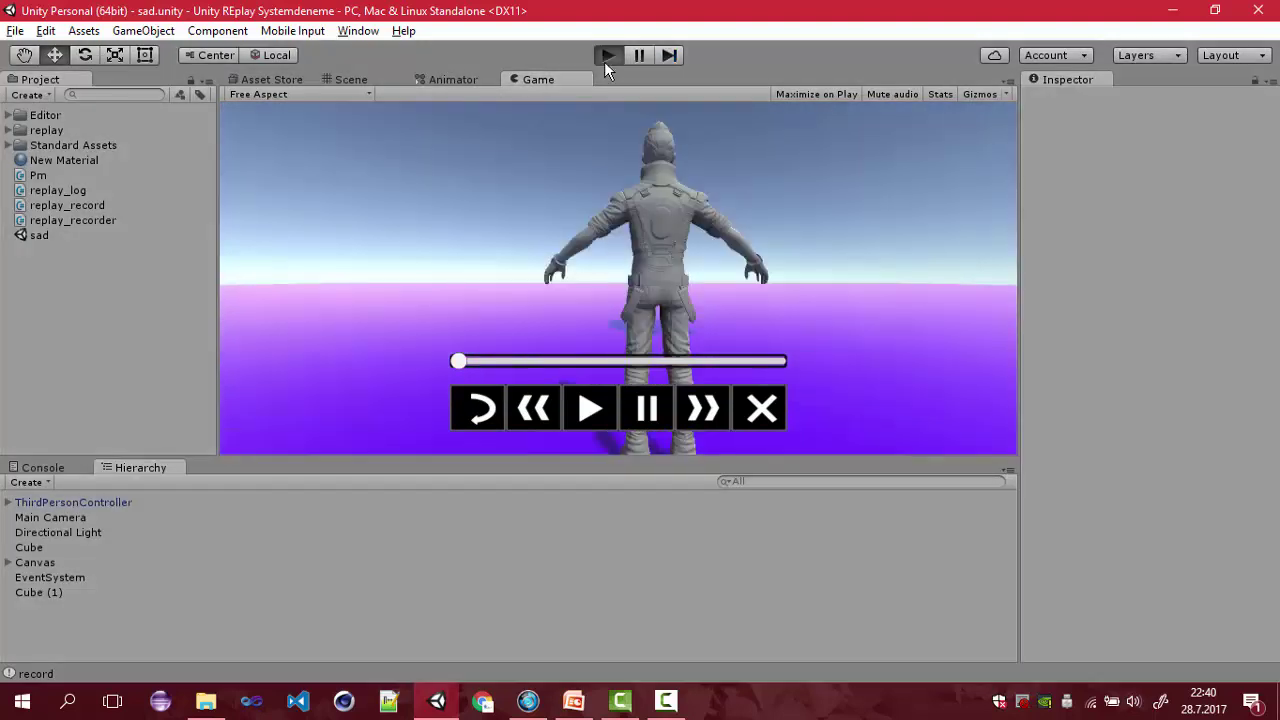
left_click(606, 57)
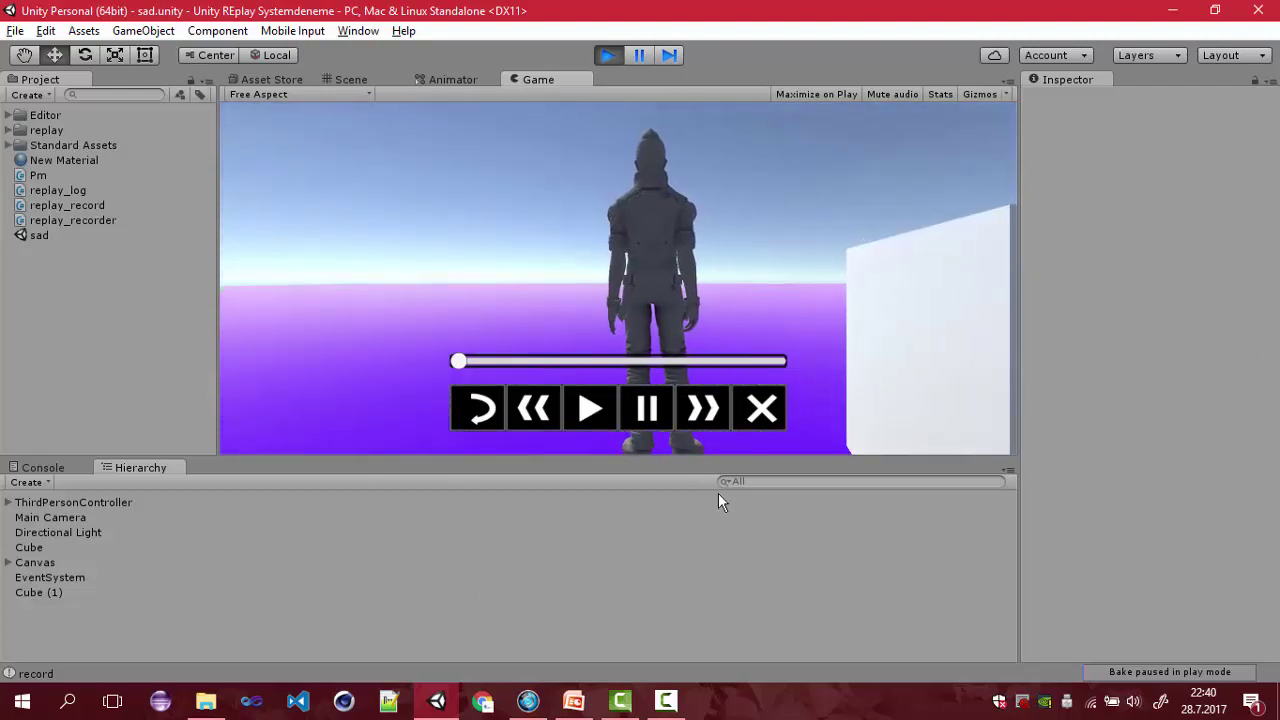
left_click(491, 413)
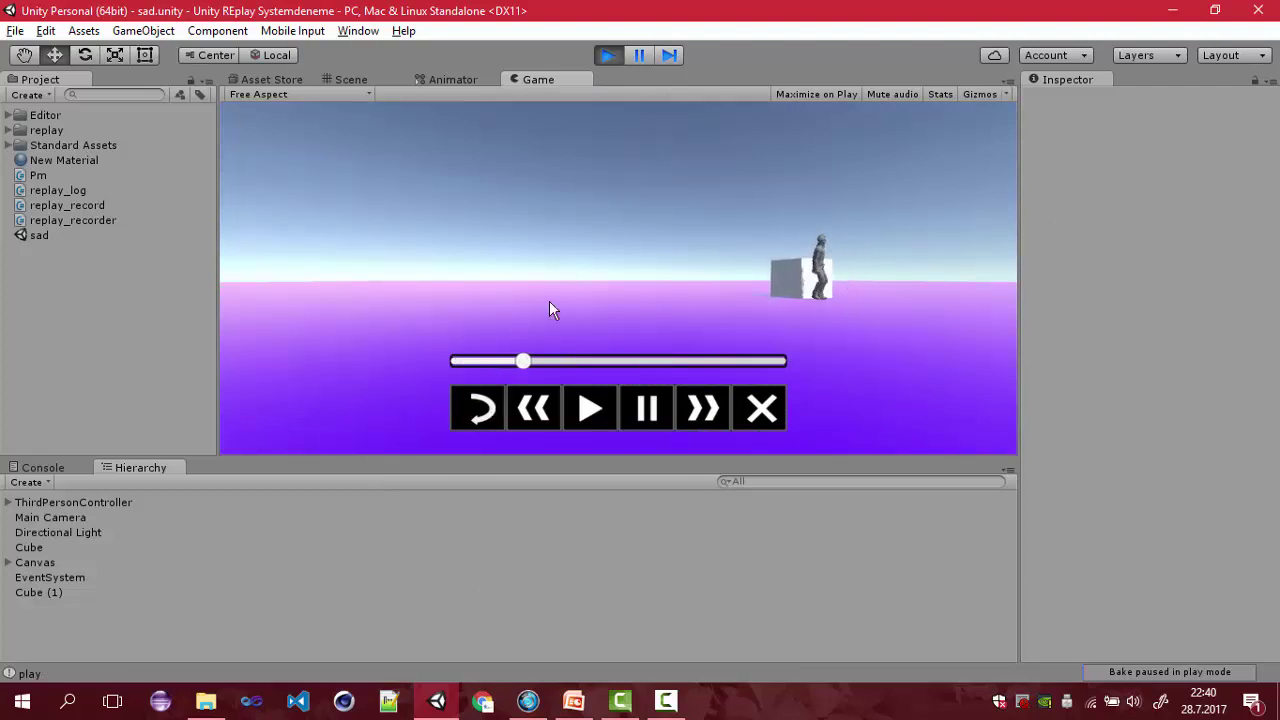
Step: Pause, resume and scrub the replay back near its start, then exit Play mode
left_click(652, 410)
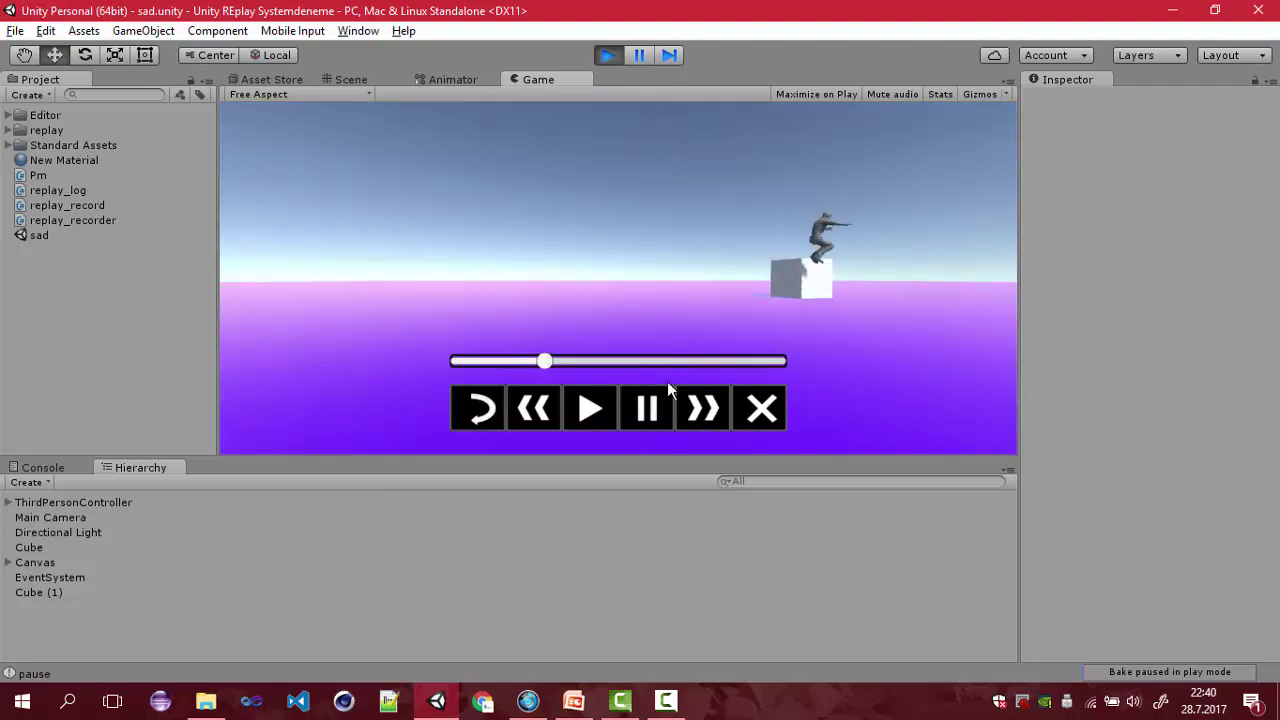
left_click(590, 415)
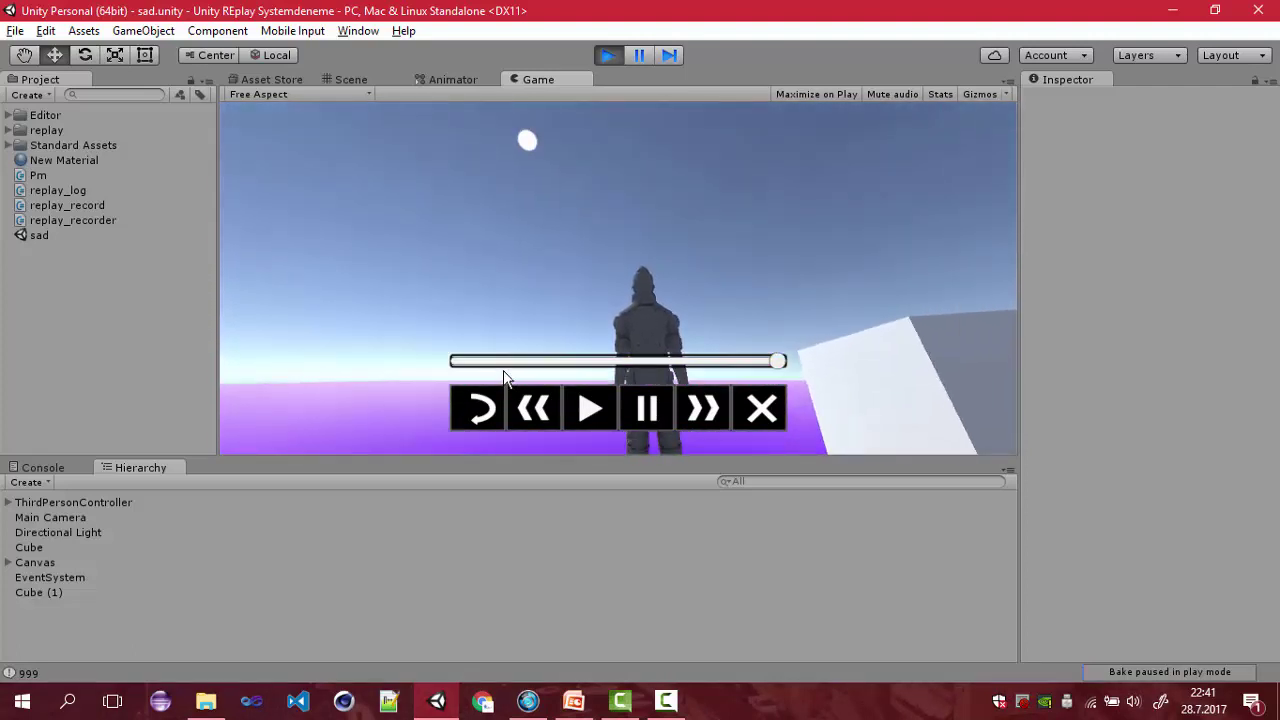
left_click(471, 362)
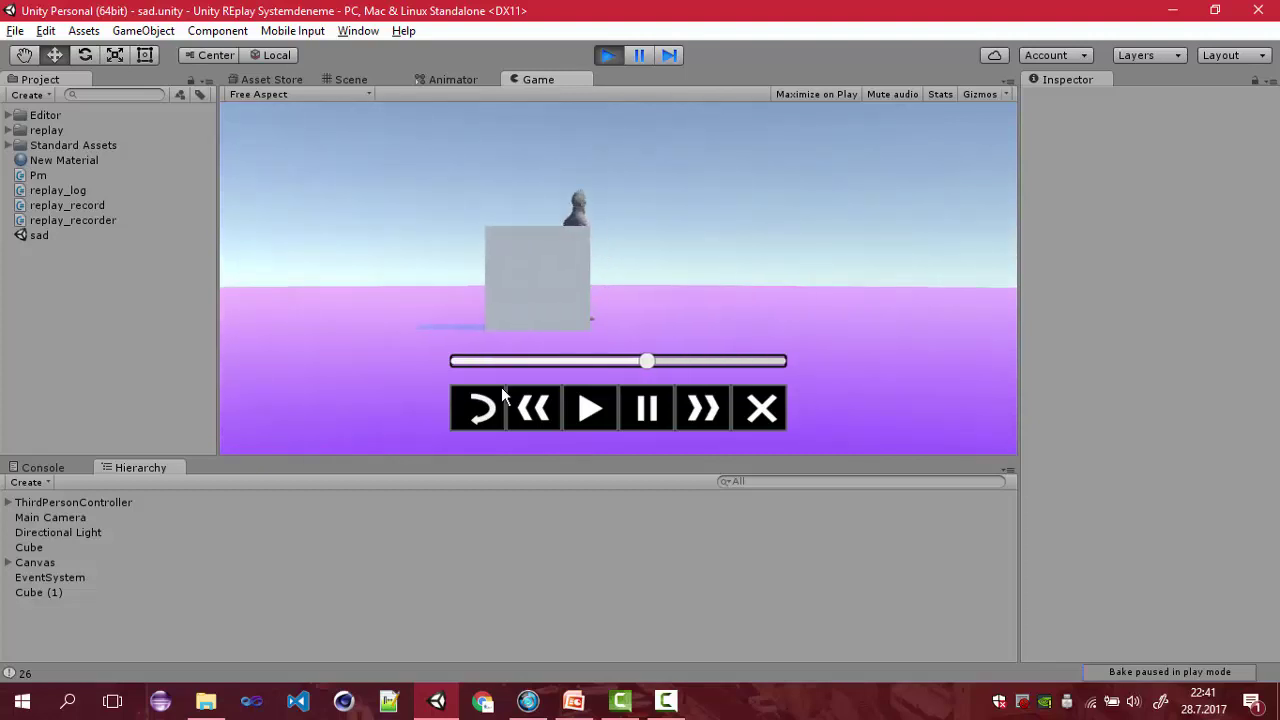
left_click(645, 412)
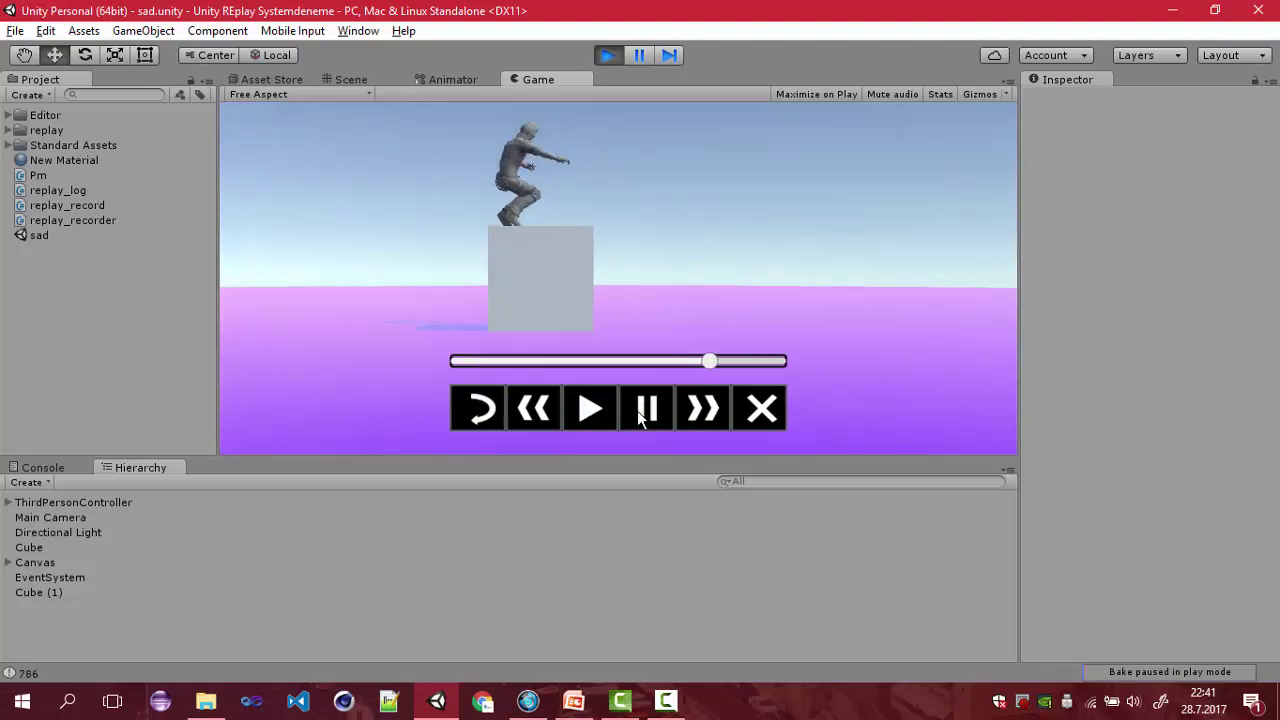
left_click(585, 410)
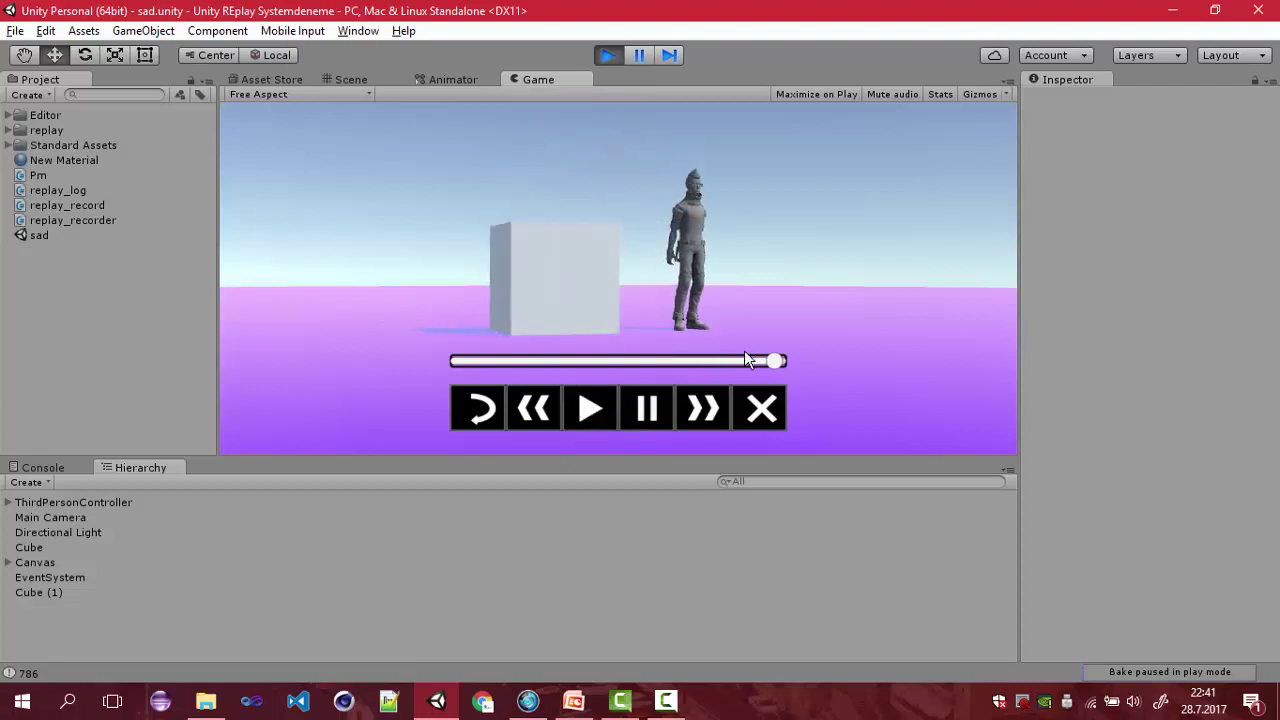
left_click(607, 56)
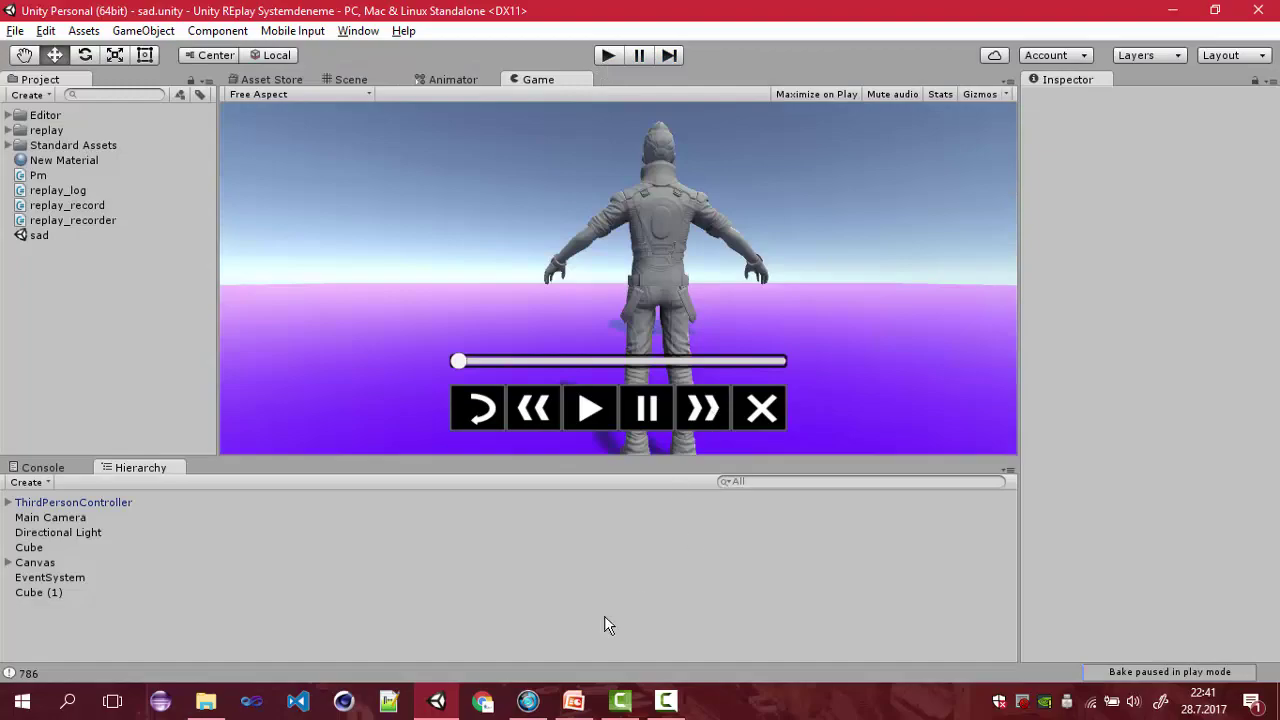
Step: In PowerPoint, highlight the 'How Do it?' slide title and clear the selection
left_click(573, 701)
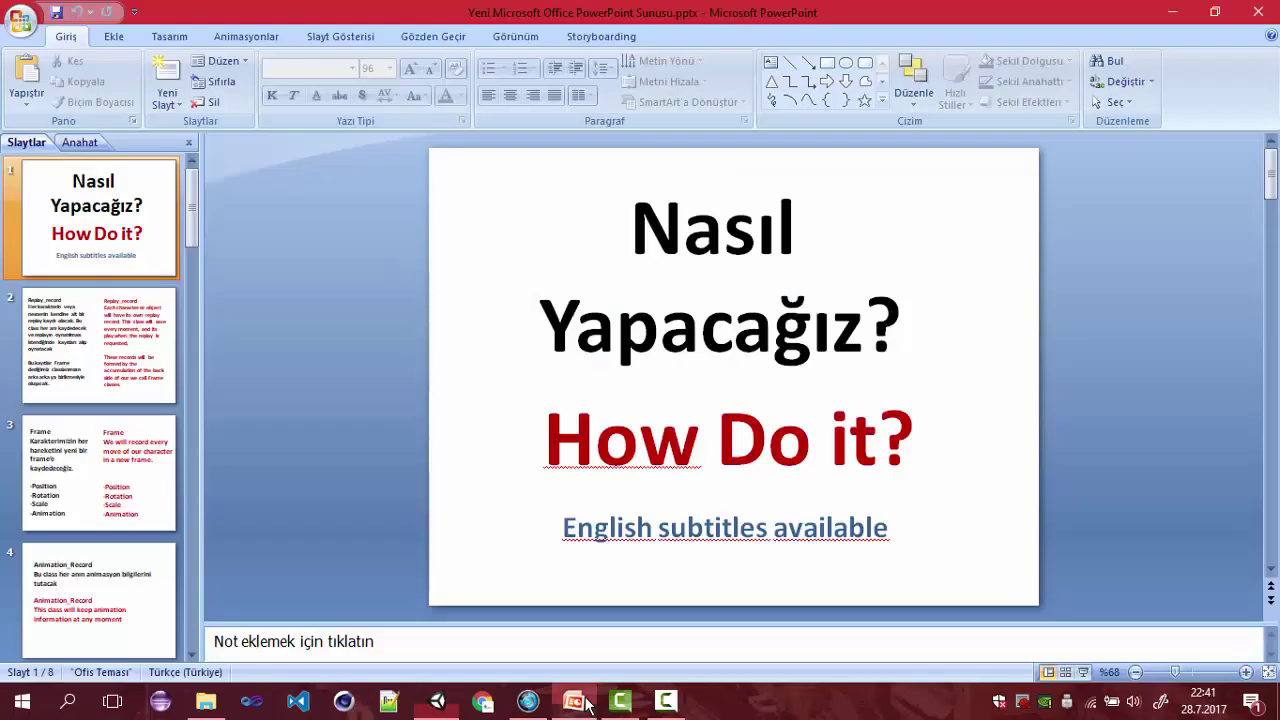
triple_click(629, 260)
left_click(512, 262)
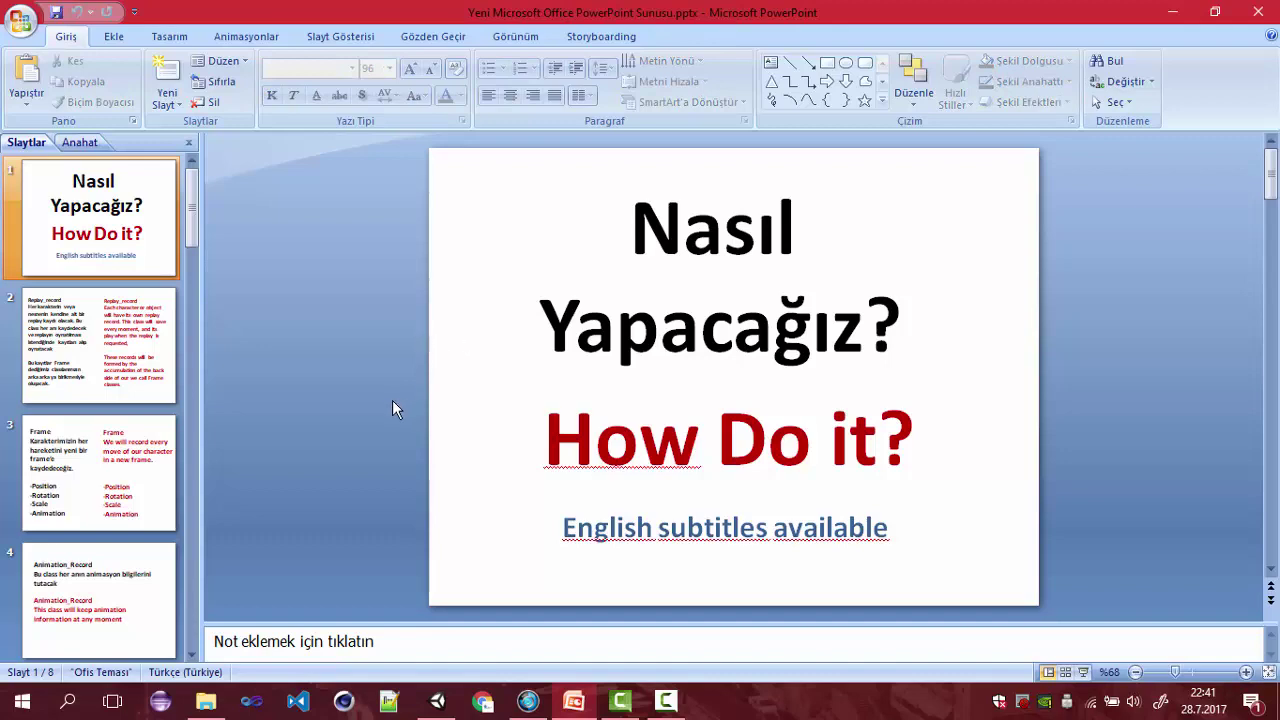
Step: Show slide 2, highlight its Replay_record heading, then return to Unity
left_click(178, 363)
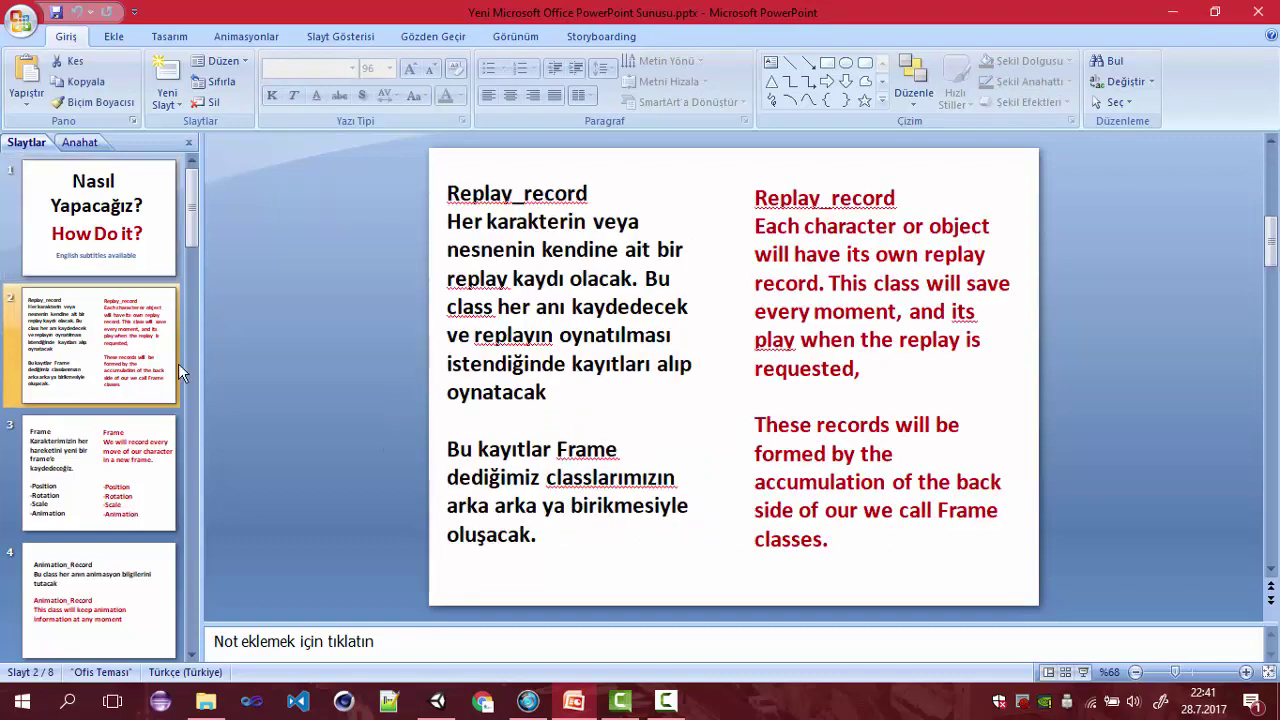
left_click(448, 193)
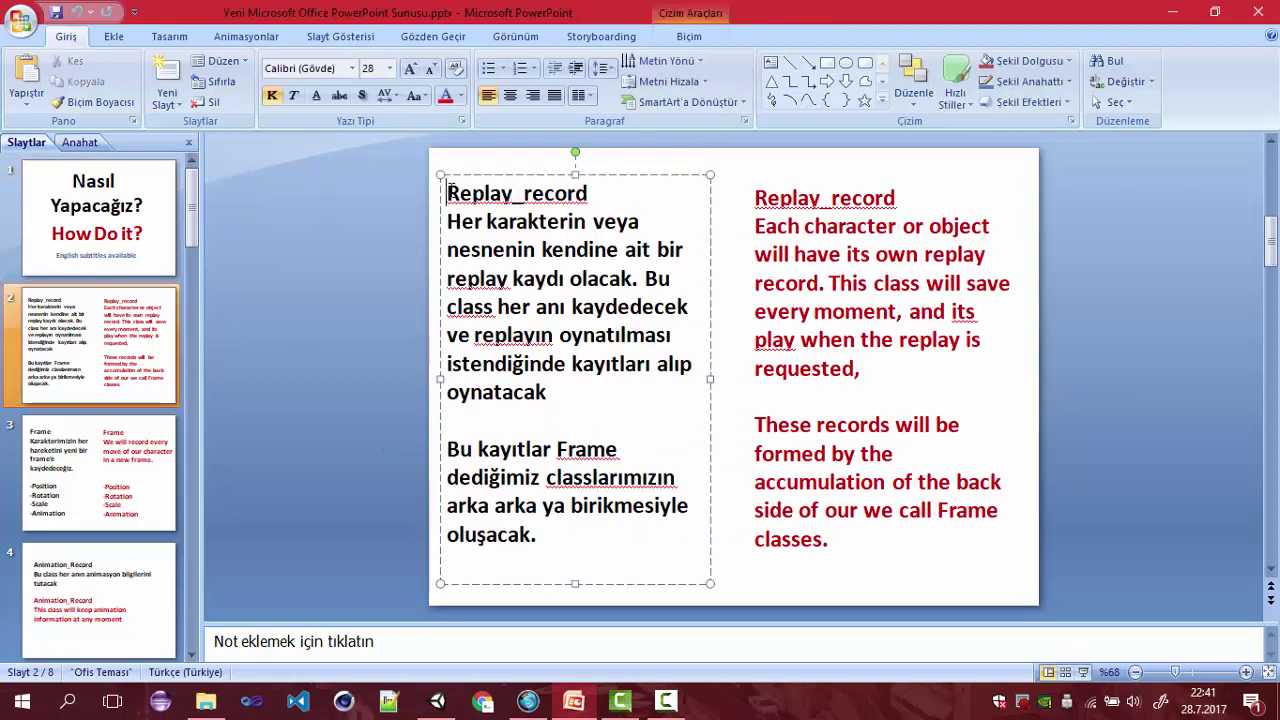
left_click_drag(448, 193, 587, 195)
left_click(510, 160)
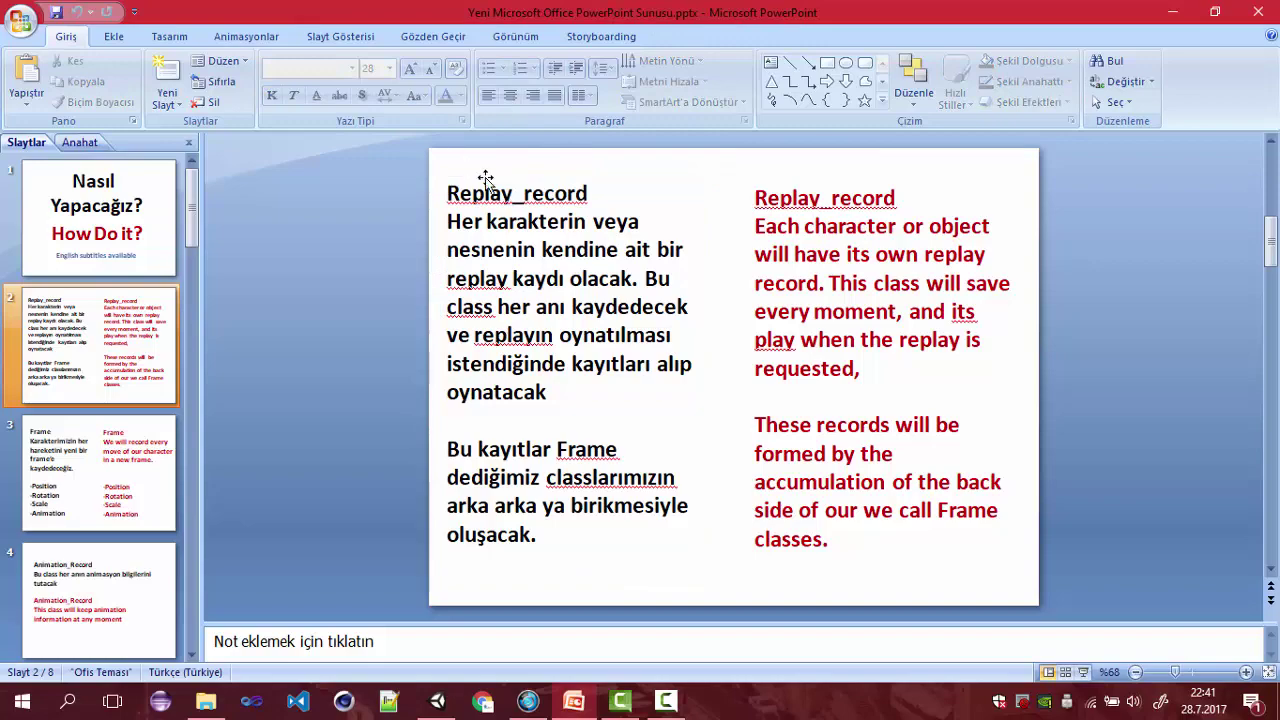
left_click(437, 700)
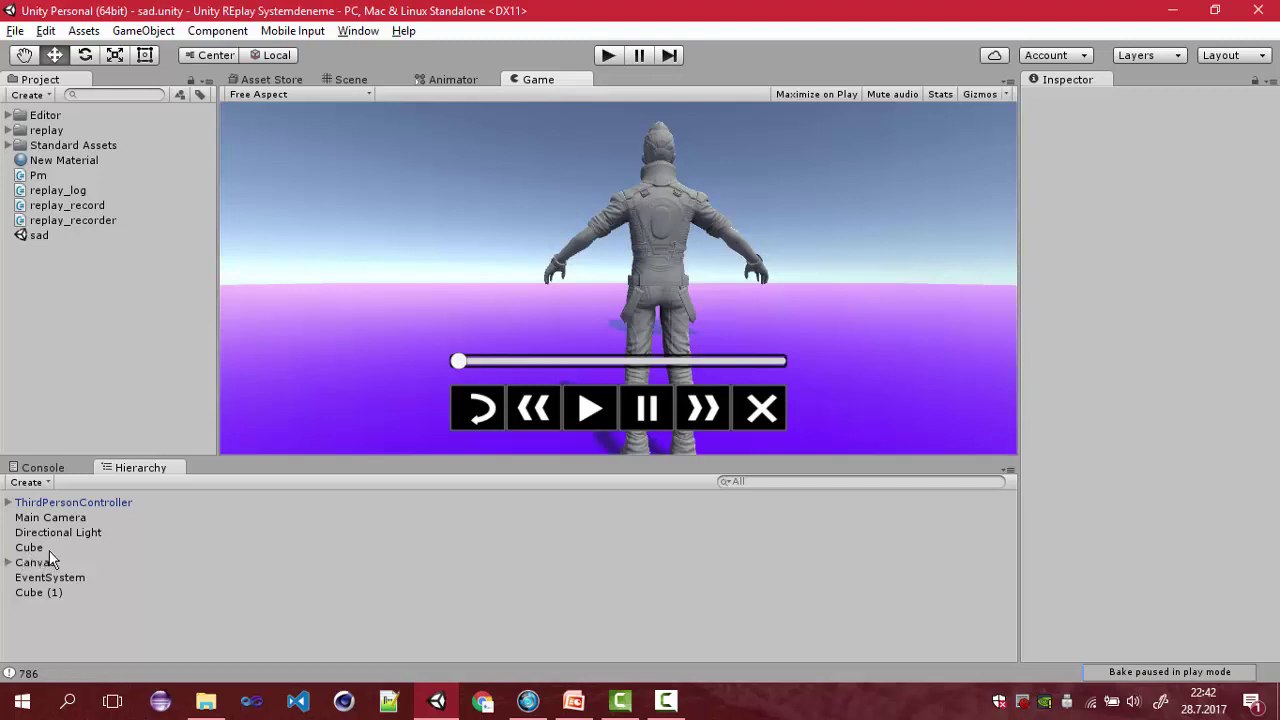
Step: Show the Frame slide and highlight its Scale and Animation list items
left_click(573, 701)
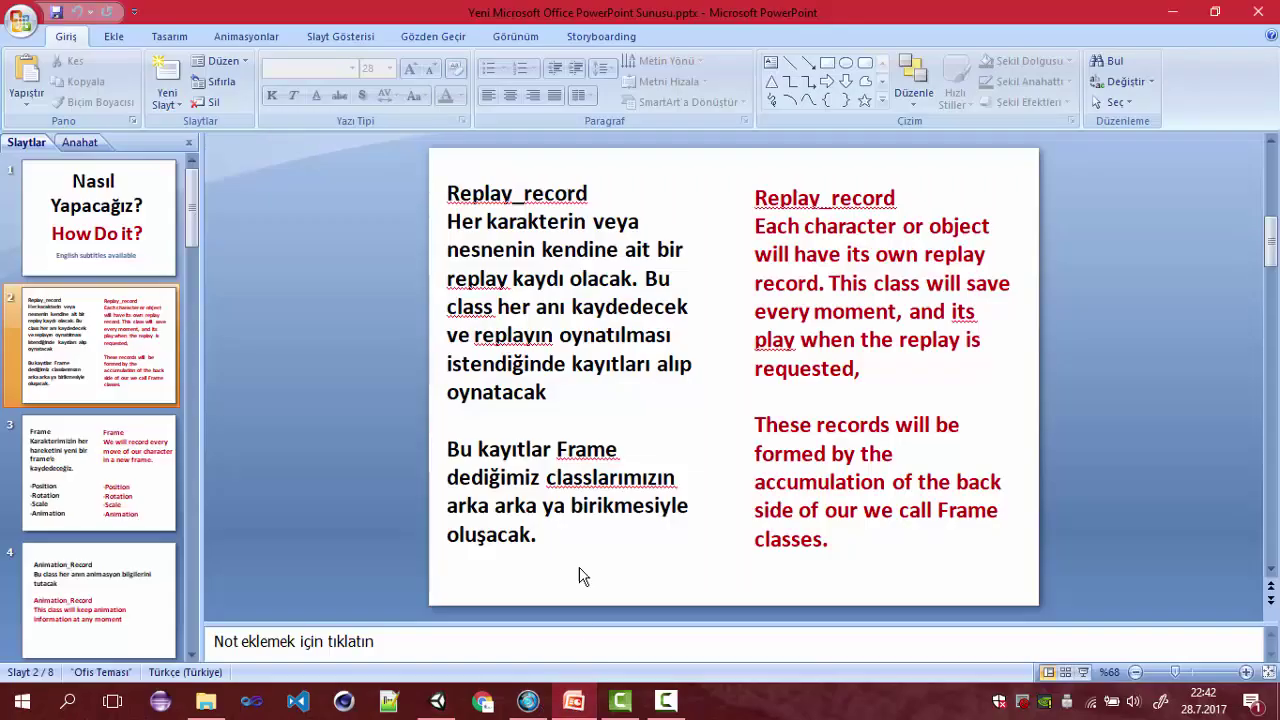
left_click(516, 302)
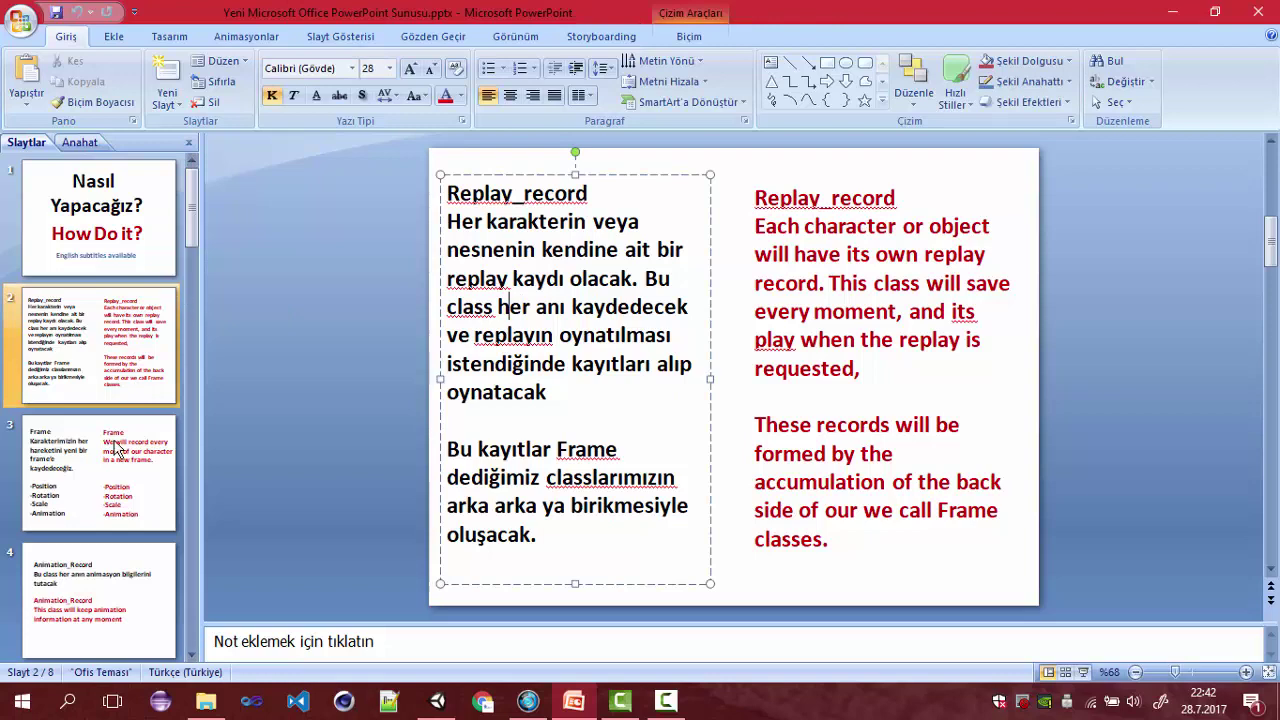
scroll(470, 478, "down", 2)
left_click(466, 430)
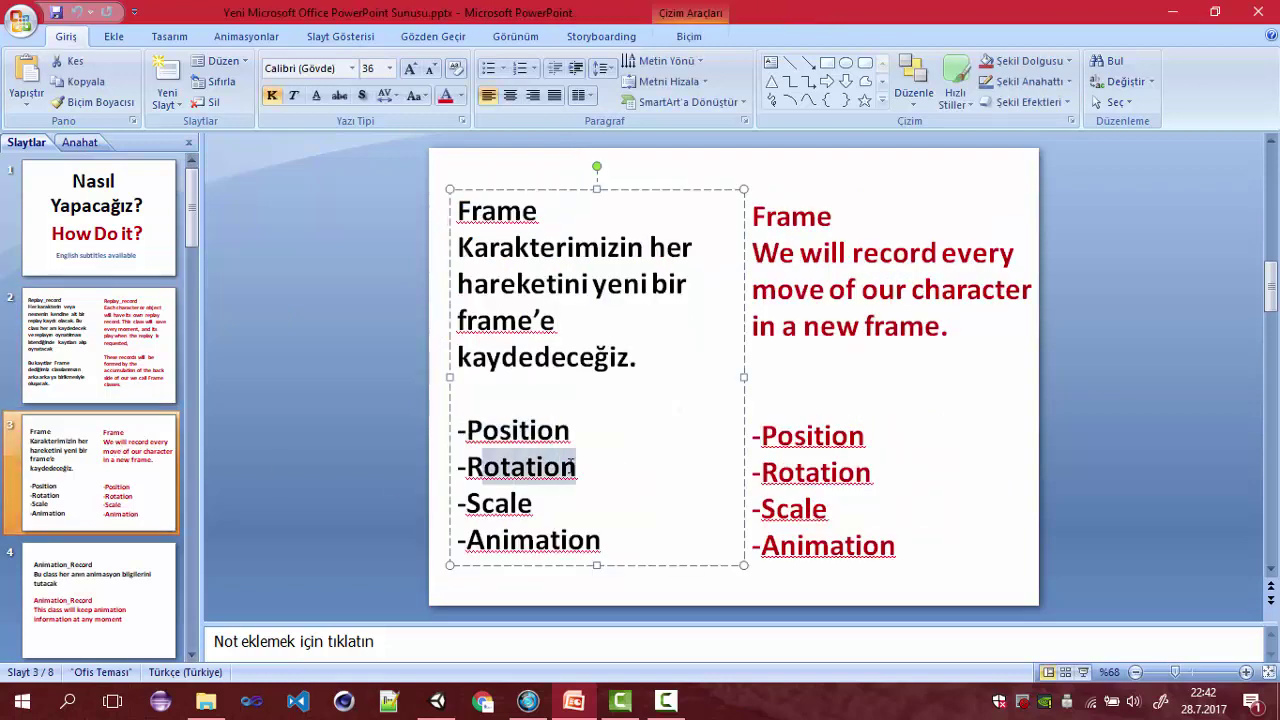
double_click(533, 503)
left_click_drag(462, 540, 634, 526)
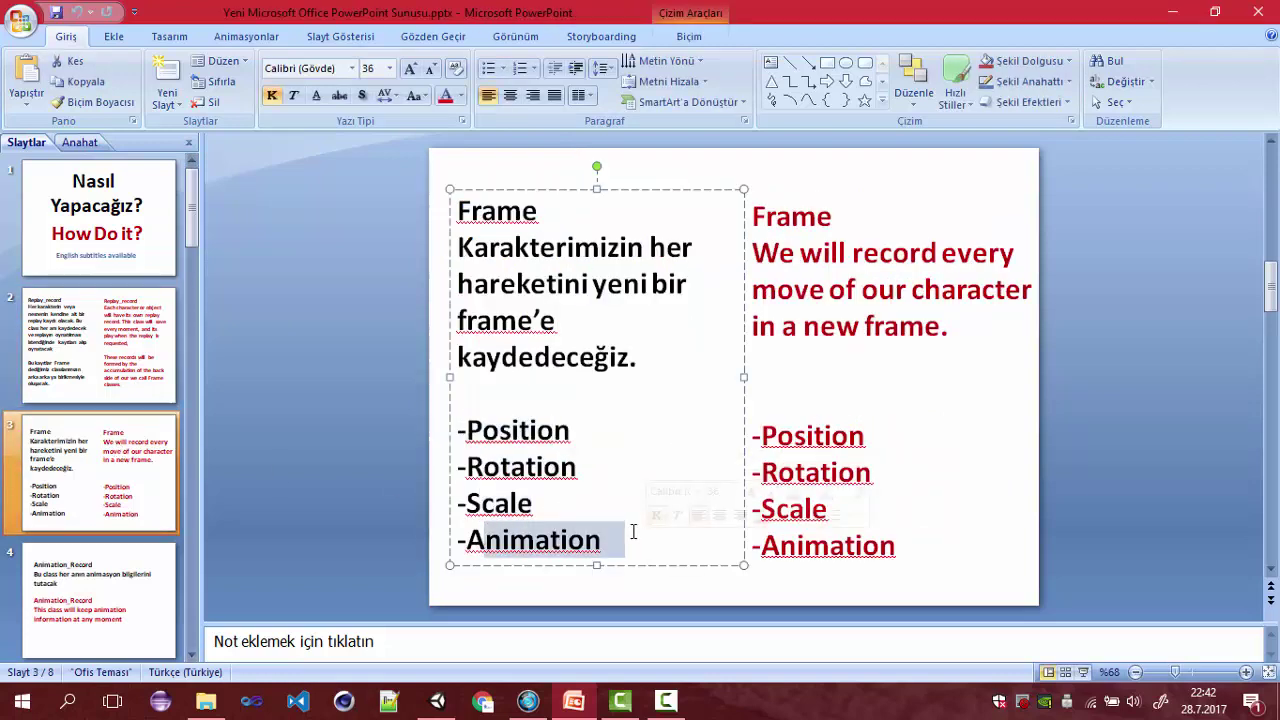
Step: Go back to the Replay_record slide, highlight 'karakterin', then return to Unity
left_click(145, 375)
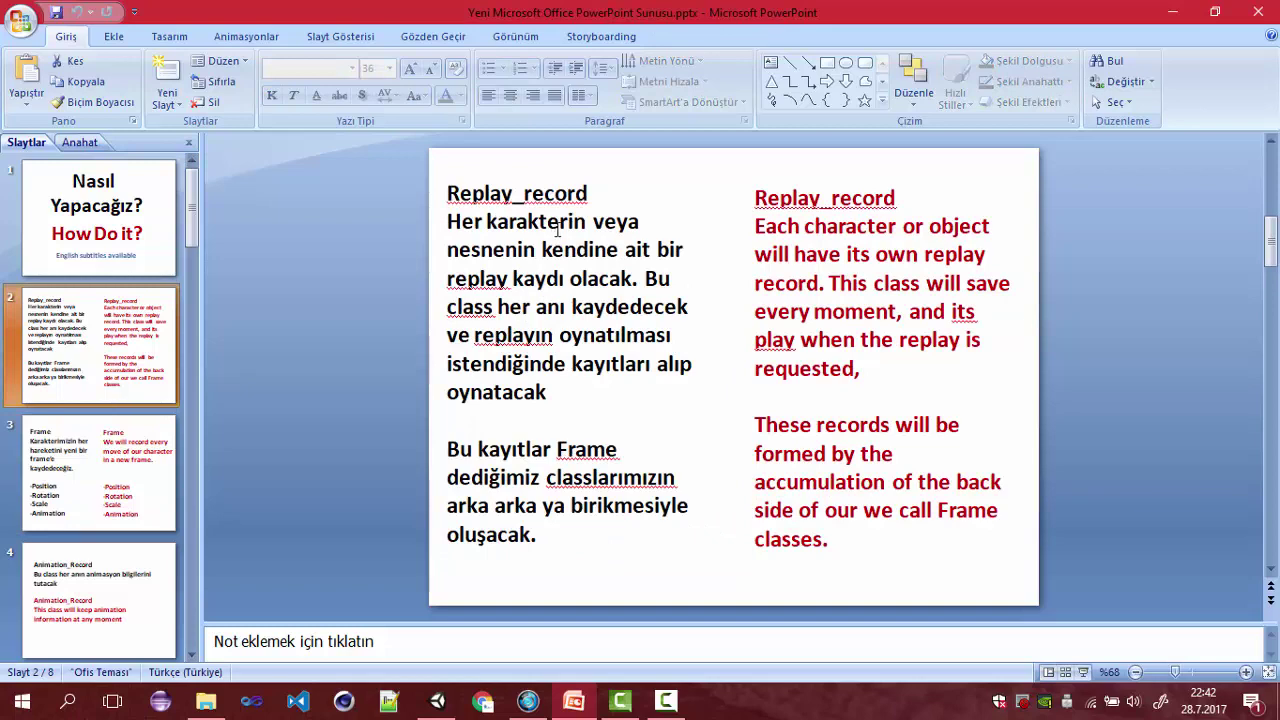
left_click_drag(518, 221, 487, 222)
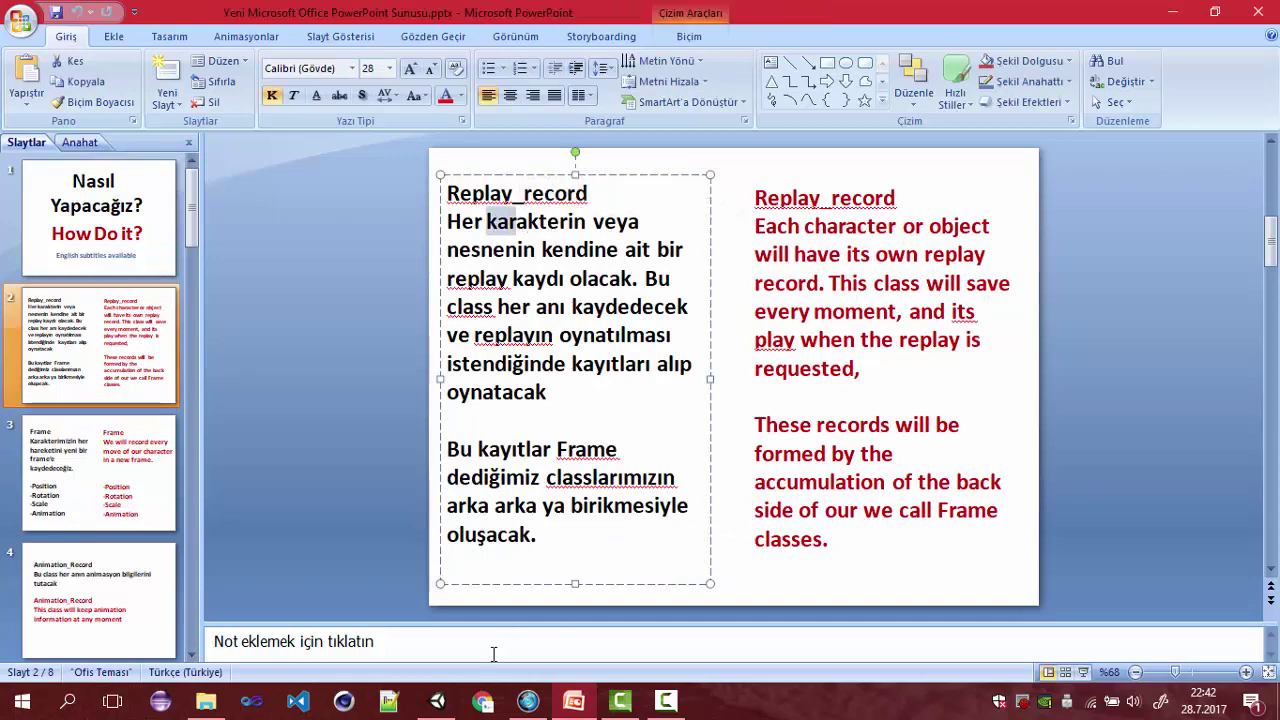
left_click(448, 698)
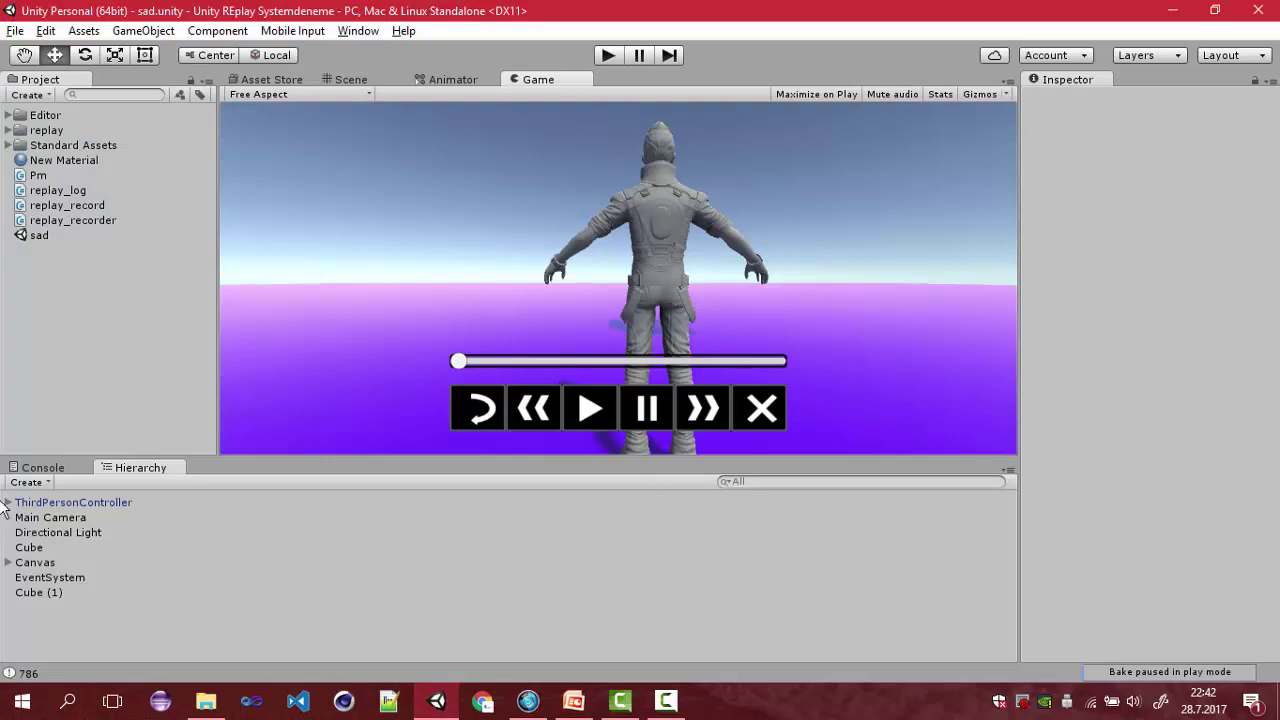
Step: Inspect ThirdPersonController, then Cube (1)'s Rigidbody and Replay_record script referencing Main Camera
left_click(47, 502)
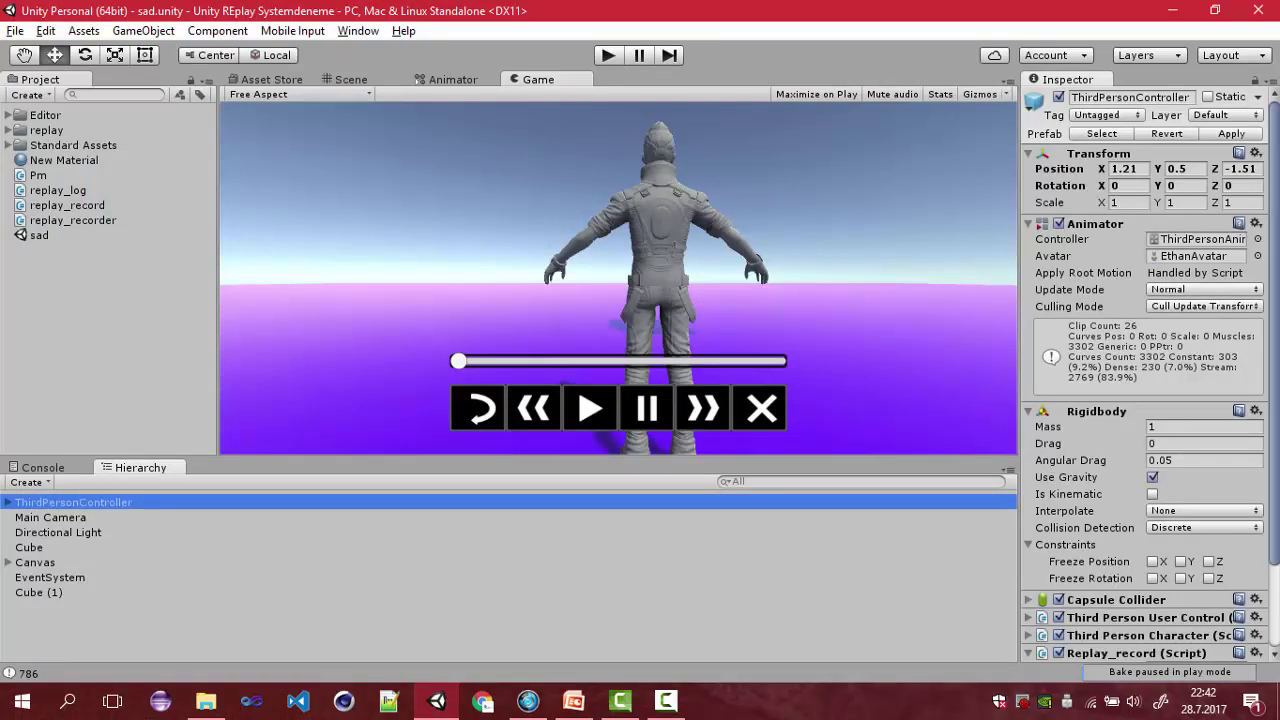
scroll(1199, 619, "down", 3)
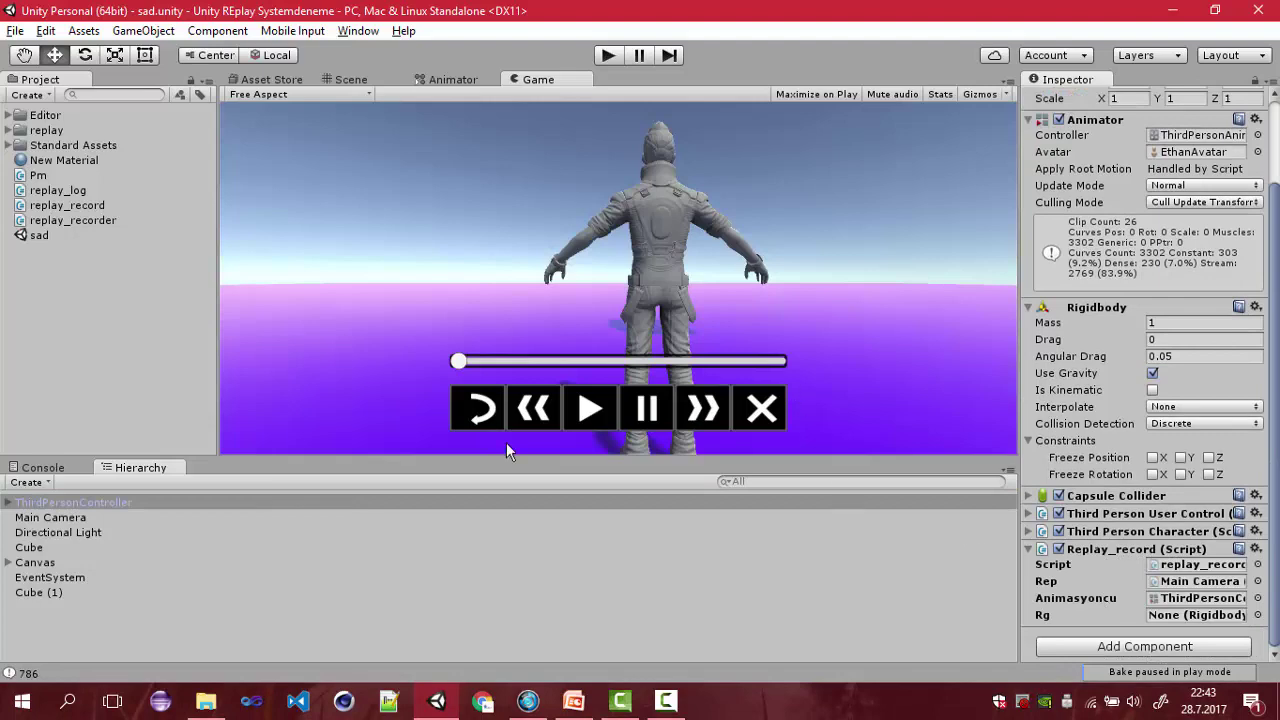
left_click(57, 594)
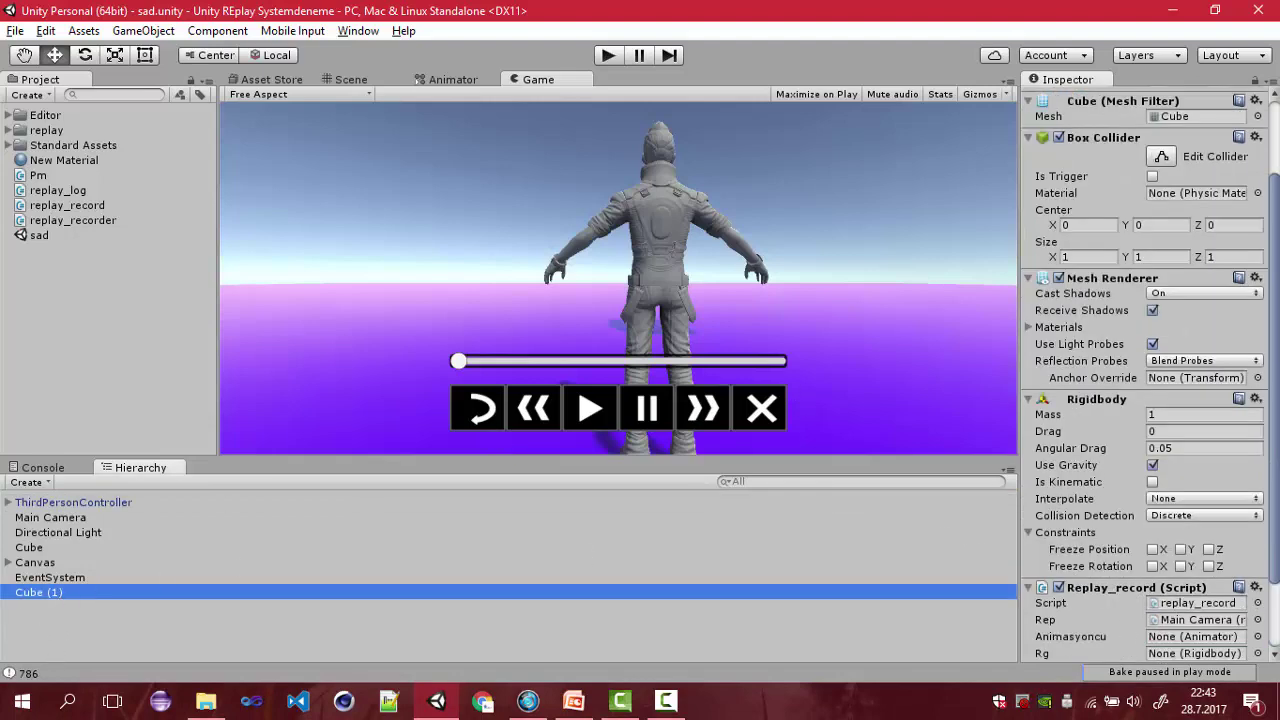
scroll(1275, 630, "down", 5)
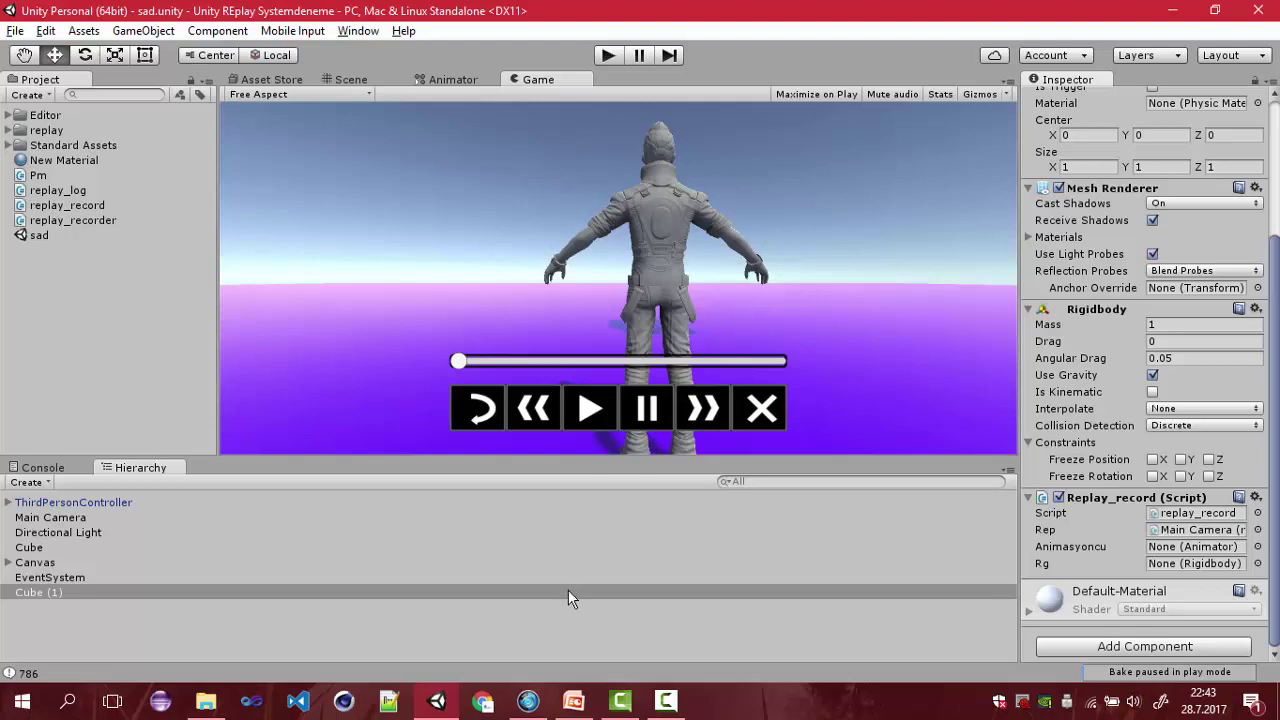
Step: Highlight the Replay_record slide's first paragraph line by line, through 'oynatacak'
left_click(573, 701)
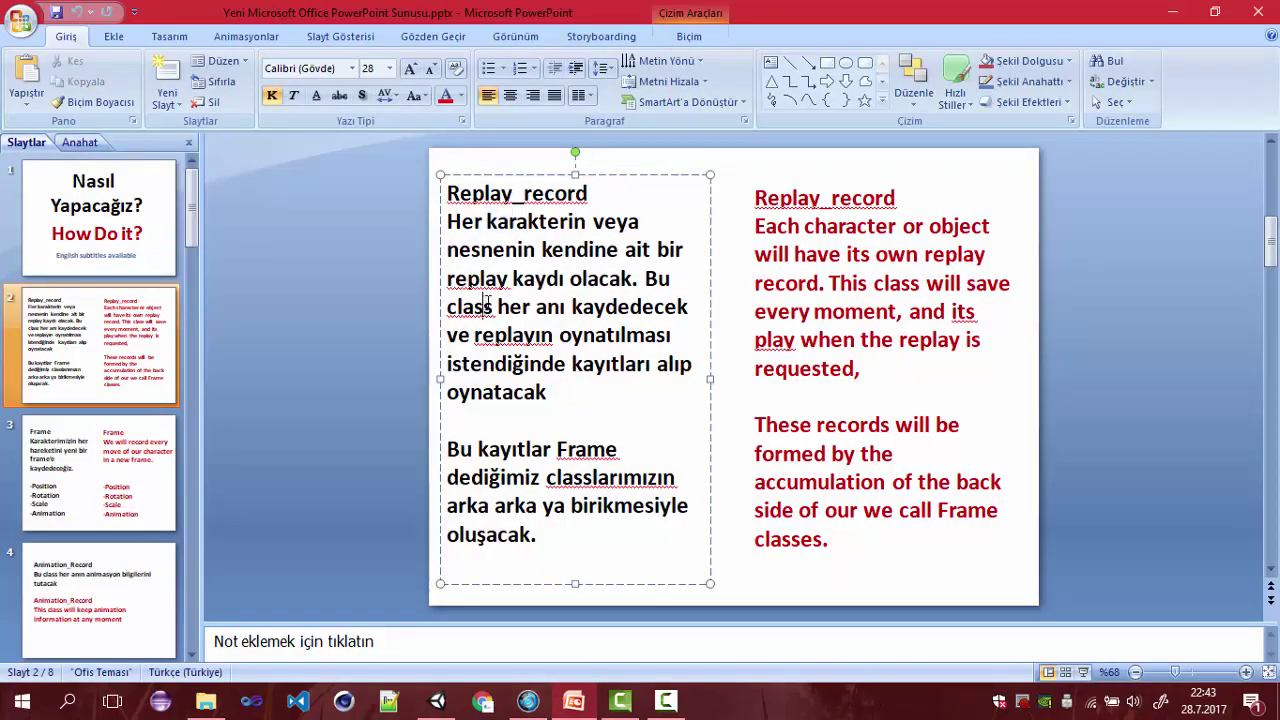
left_click_drag(488, 305, 568, 310)
left_click(548, 320)
left_click(597, 313)
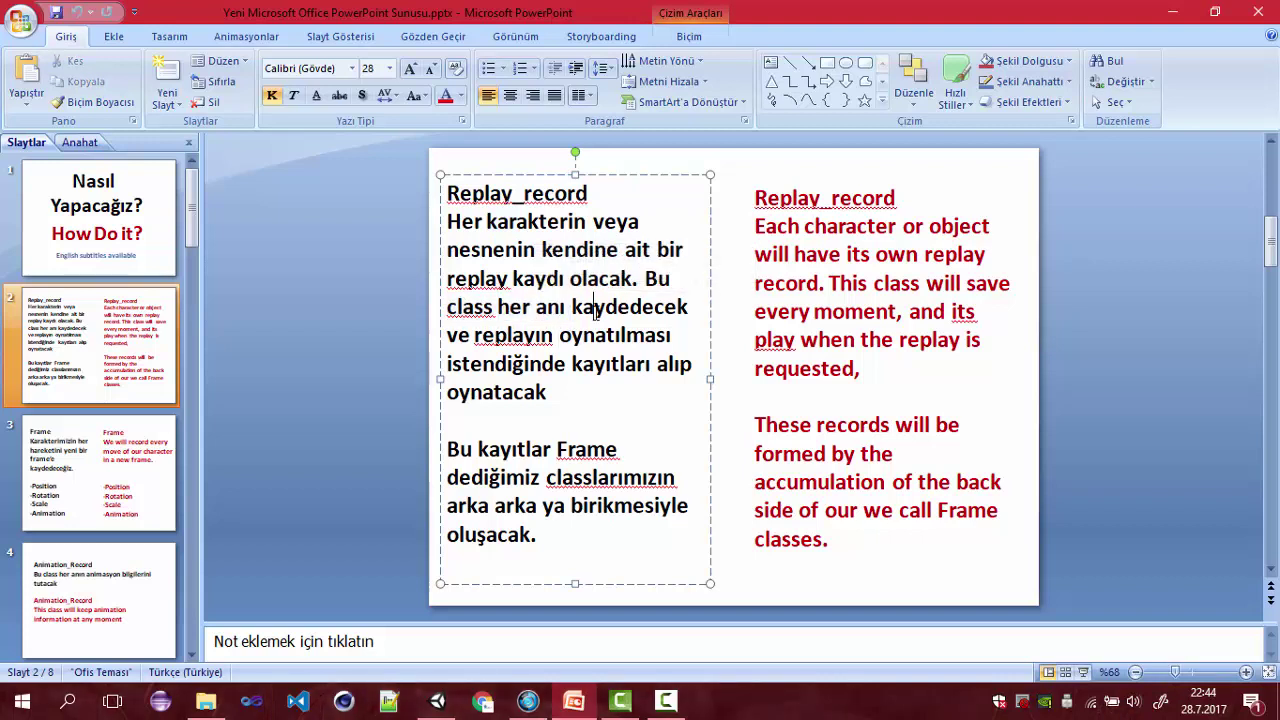
left_click_drag(448, 306, 566, 309)
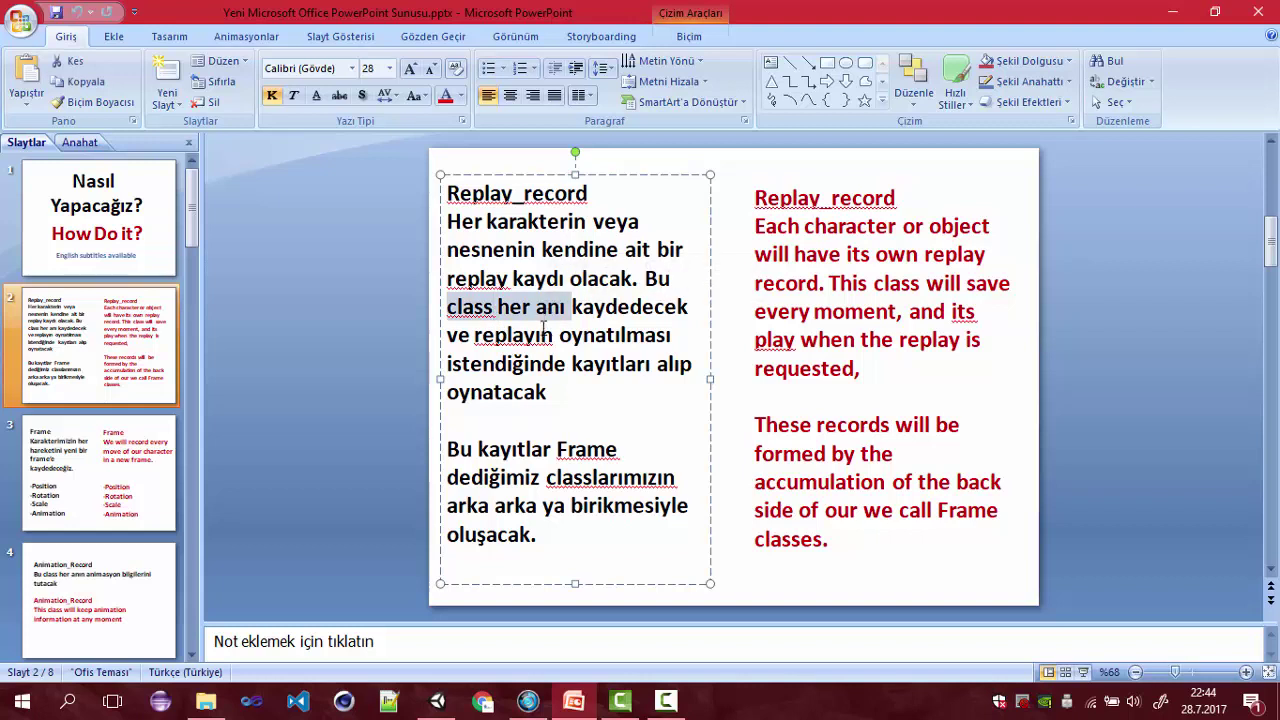
left_click_drag(448, 336, 553, 336)
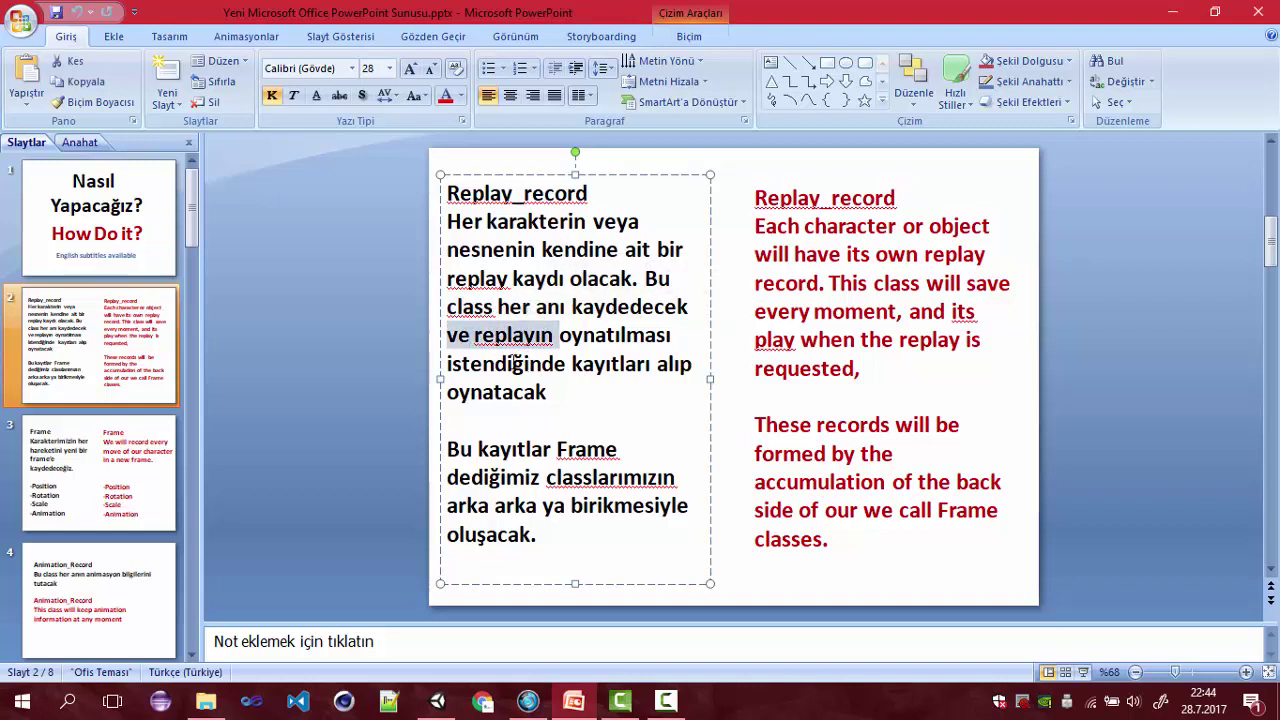
left_click_drag(448, 364, 656, 365)
left_click_drag(502, 392, 552, 393)
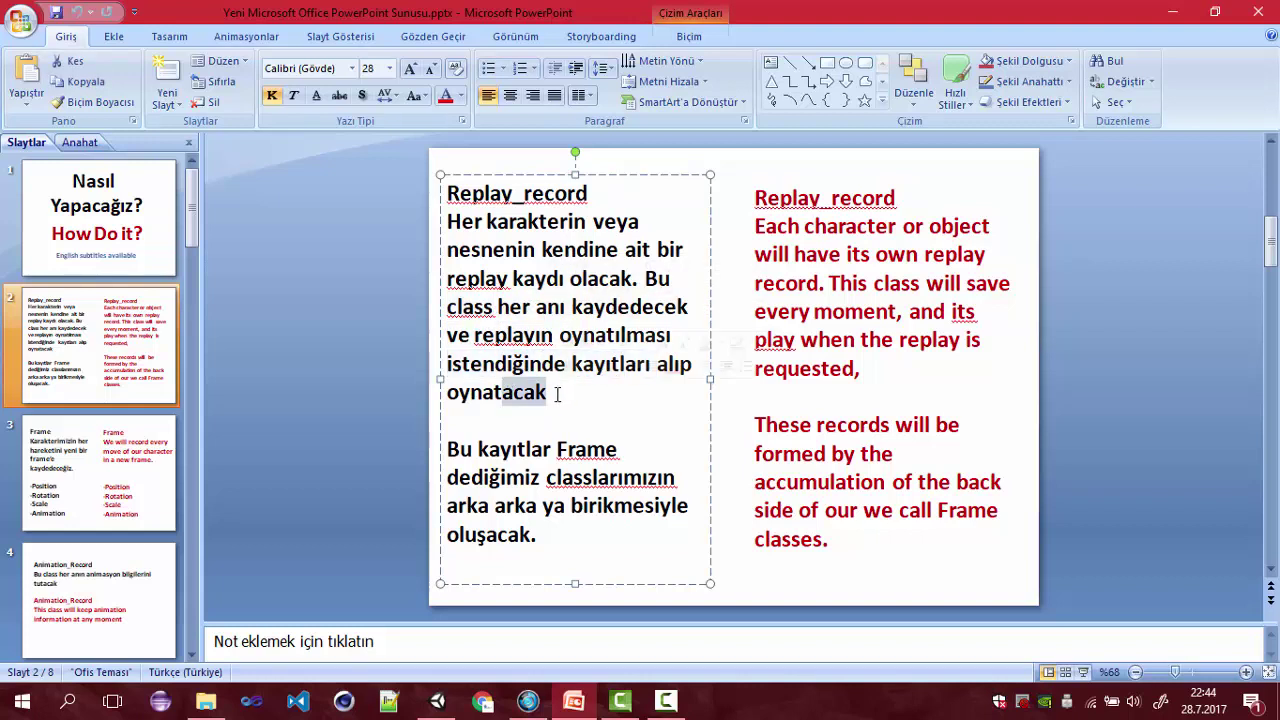
left_click(556, 394)
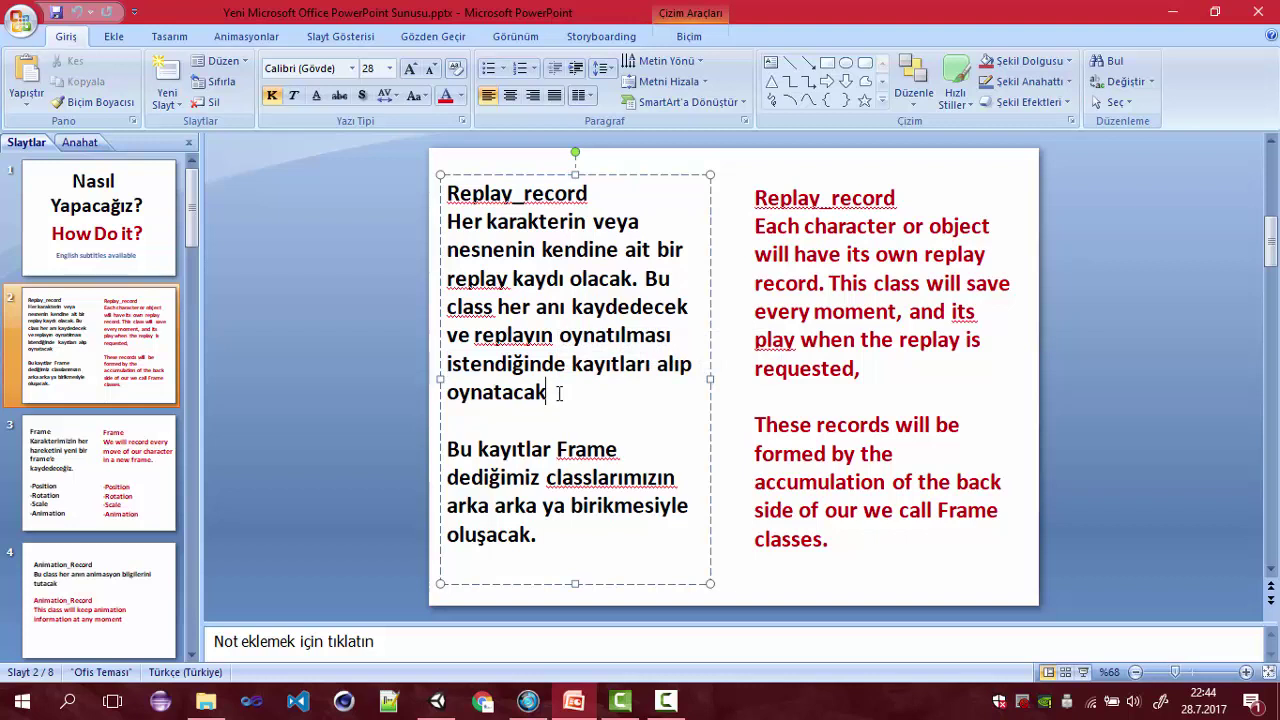
Step: Highlight the whole first paragraph, then 'kayıtlar', 'arka arka ya' and 'oluşacak' in the second
left_click_drag(556, 394, 502, 224)
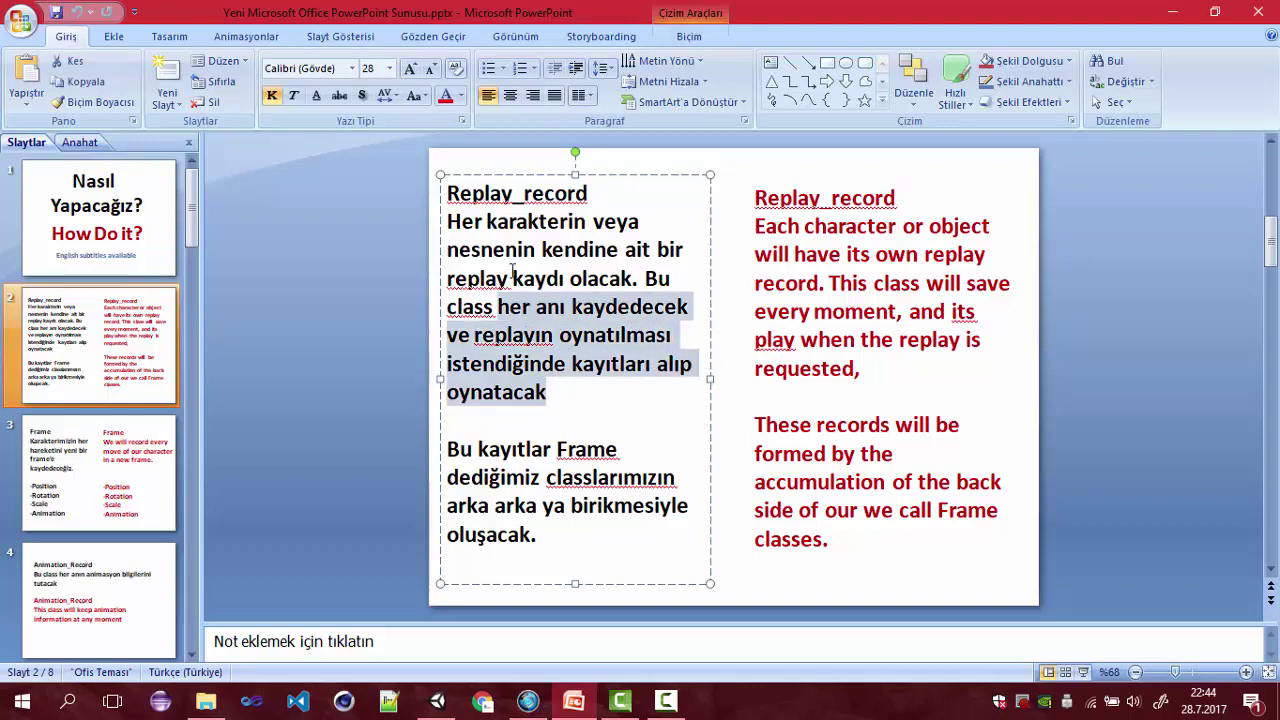
left_click(592, 406)
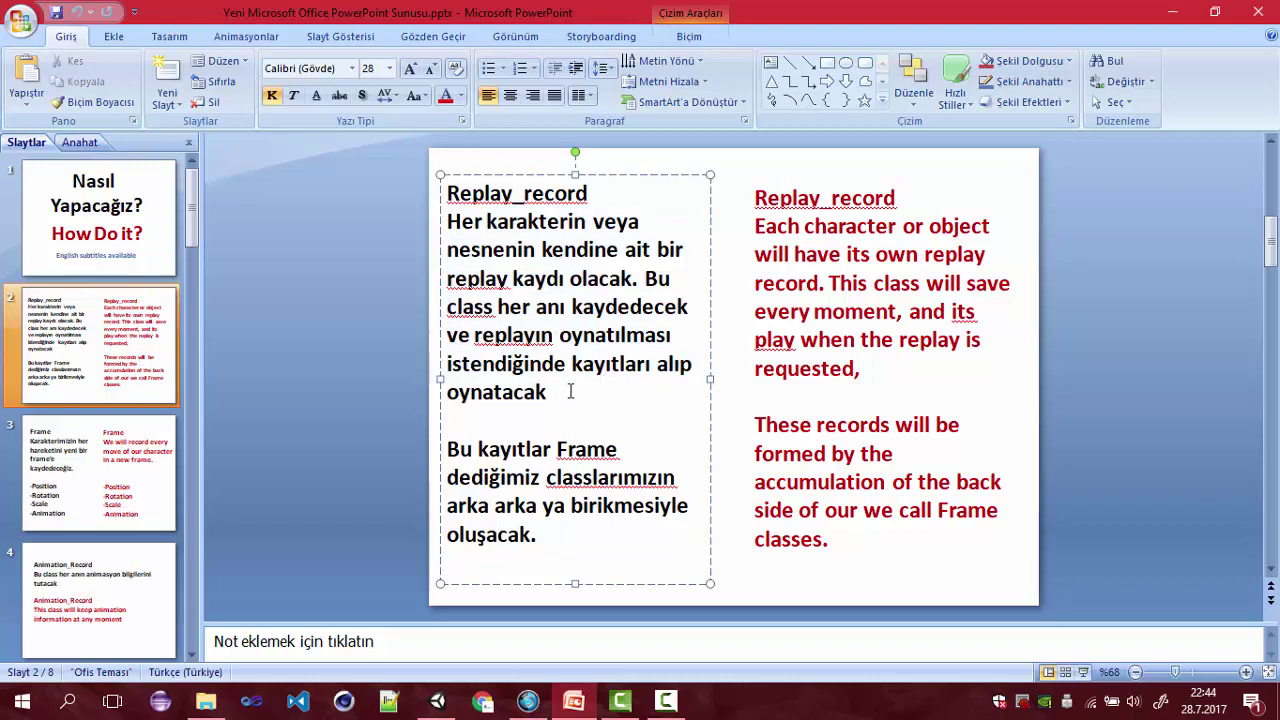
left_click_drag(511, 450, 573, 459)
left_click_drag(680, 478, 568, 506)
left_click_drag(458, 541, 540, 535)
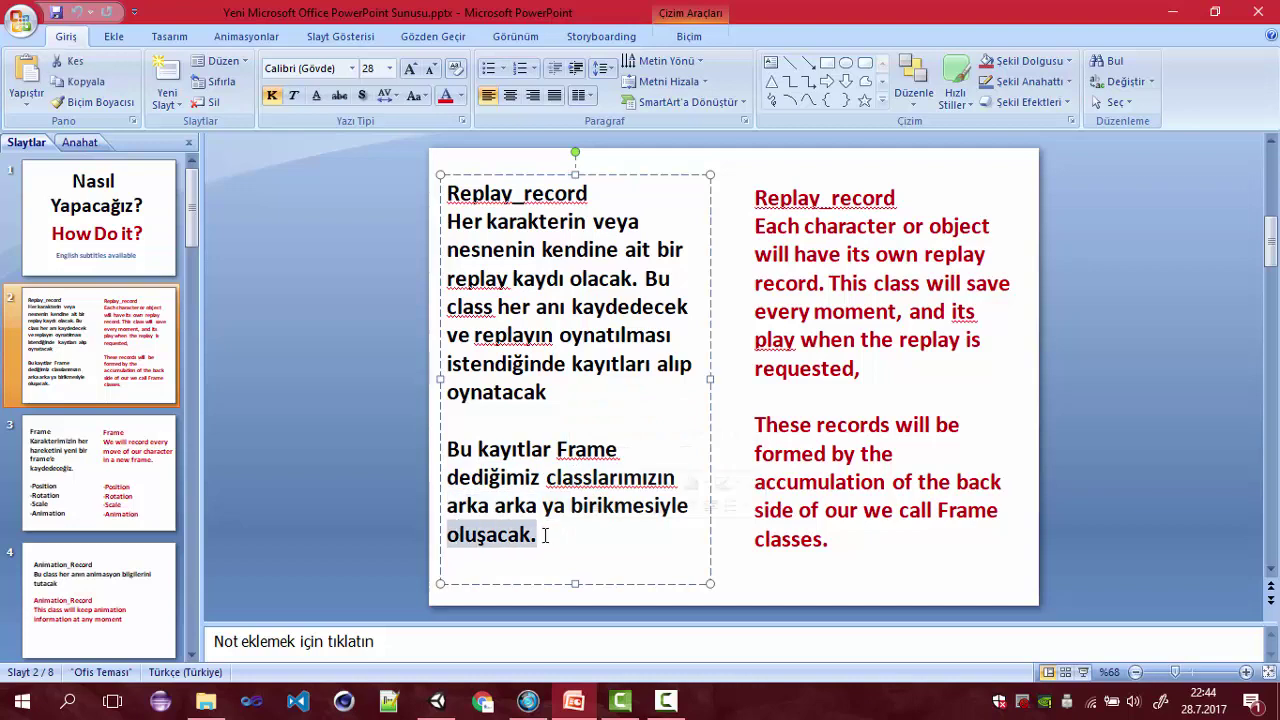
left_click(563, 566)
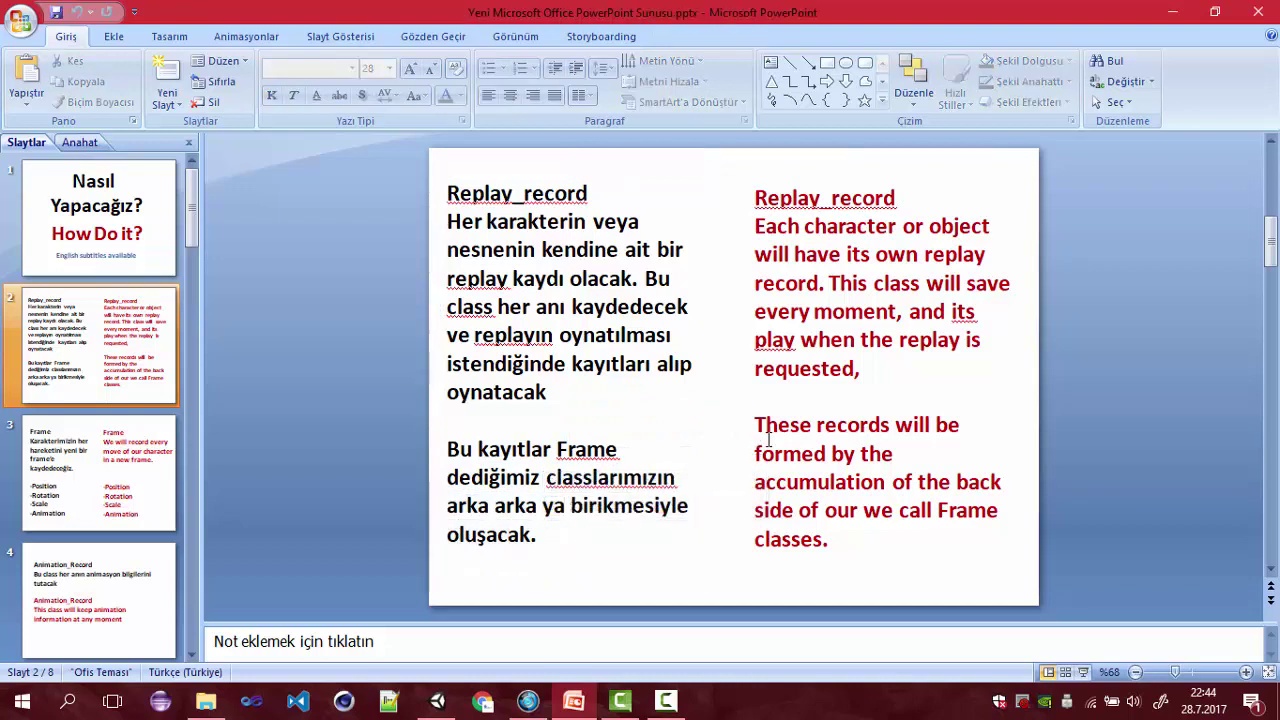
Step: Move to slide 3 on Frame, highlight 'Position', then return to Unity
left_click(130, 475)
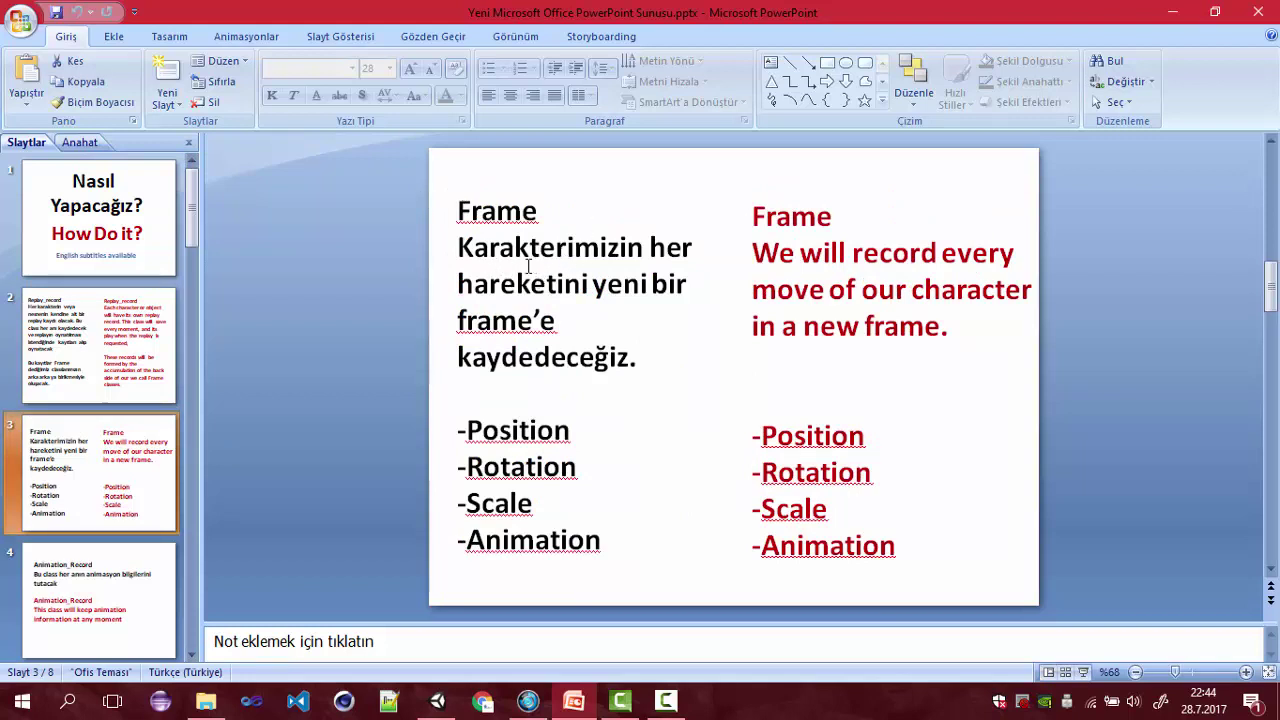
left_click(99, 345)
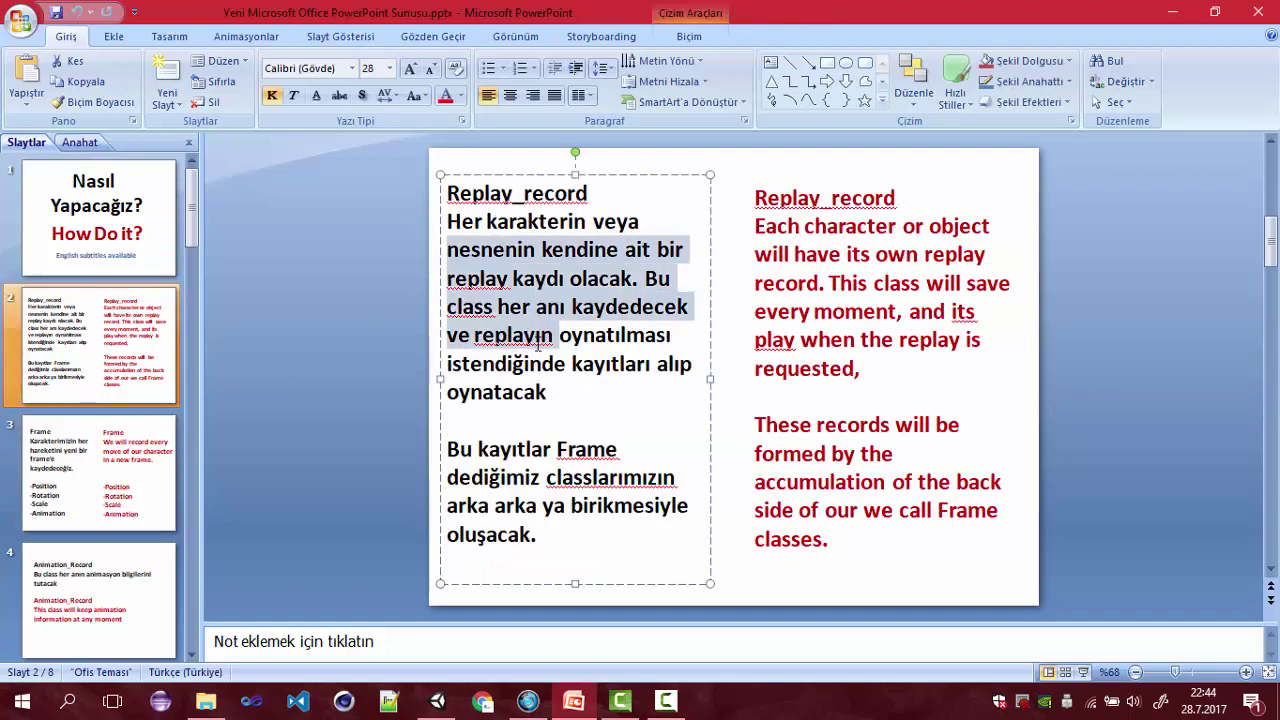
left_click(108, 432)
left_click(572, 248)
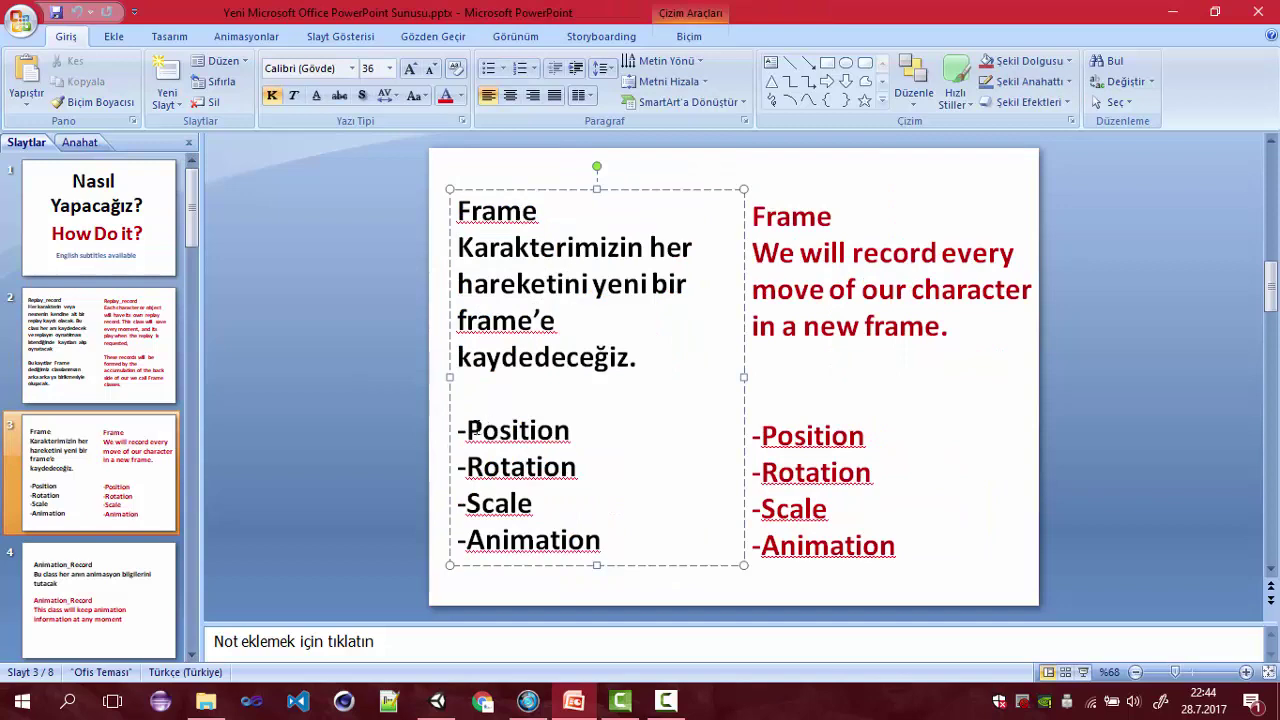
left_click_drag(466, 430, 570, 430)
left_click(445, 699)
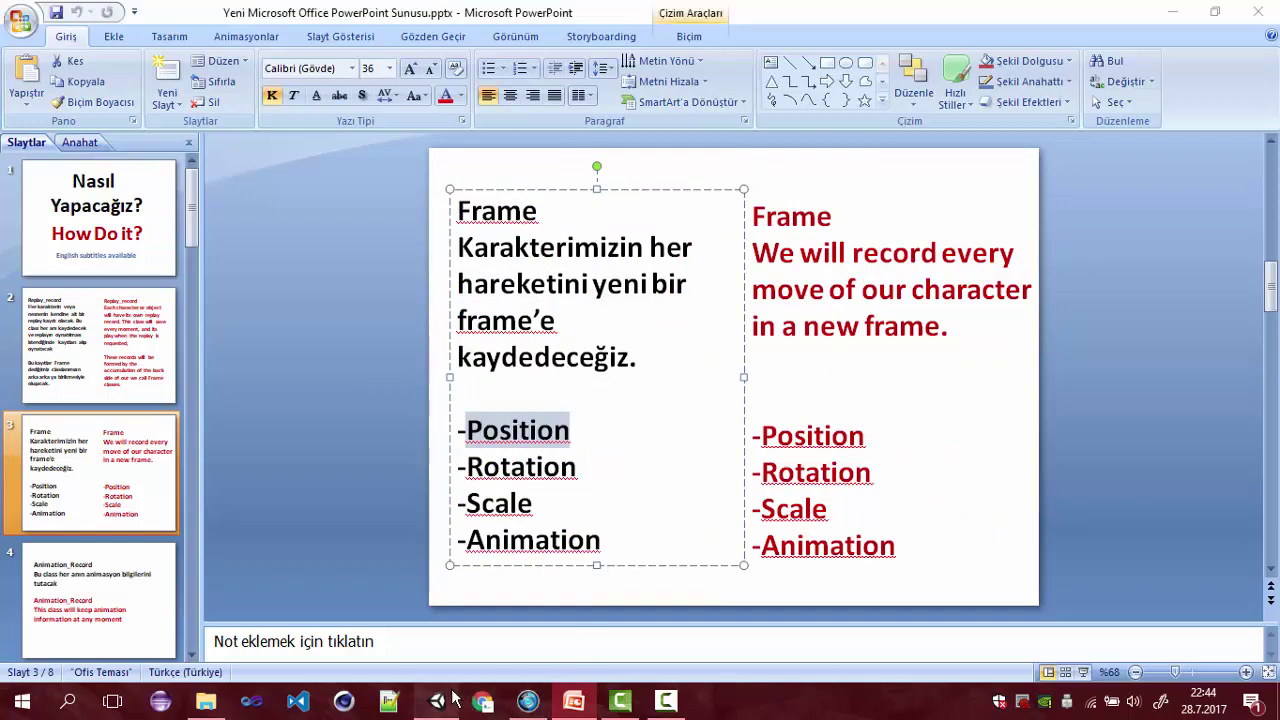
scroll(1118, 206, "up", 5)
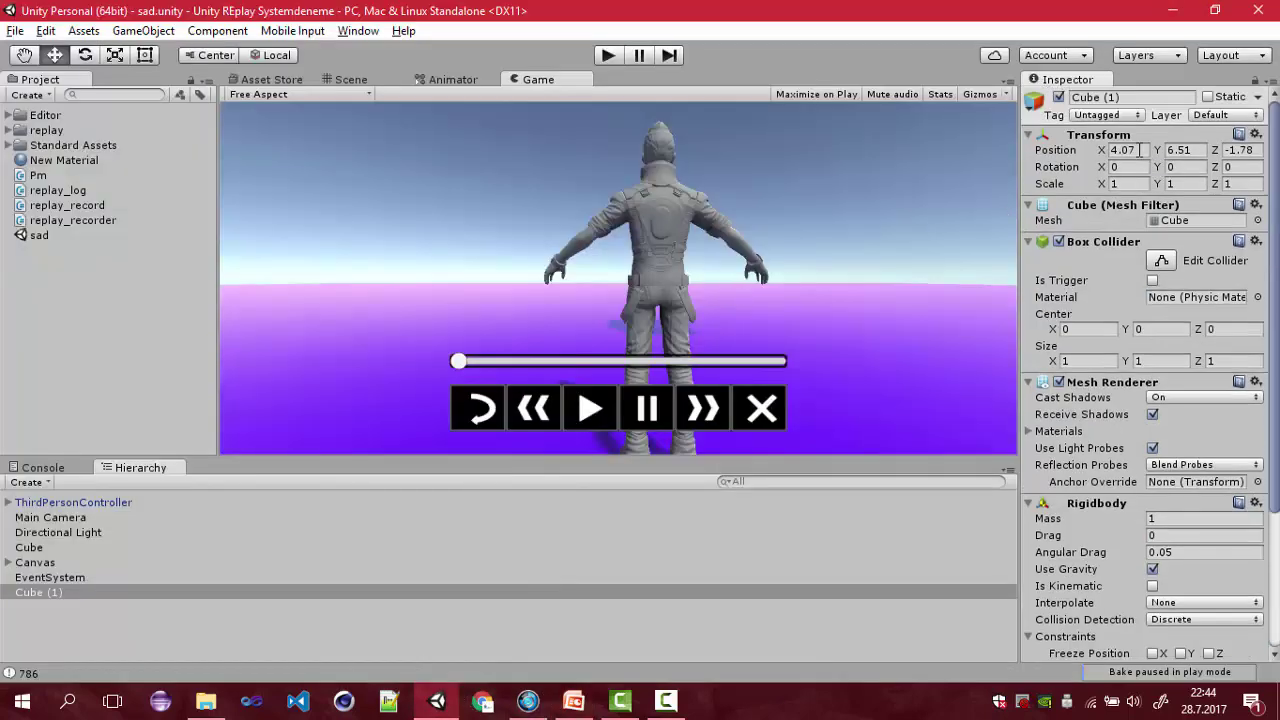
left_click(1136, 150)
left_click(1120, 167)
key("Tab")
key("Tab")
key("Tab")
key("Tab")
key("Tab")
left_click(360, 31)
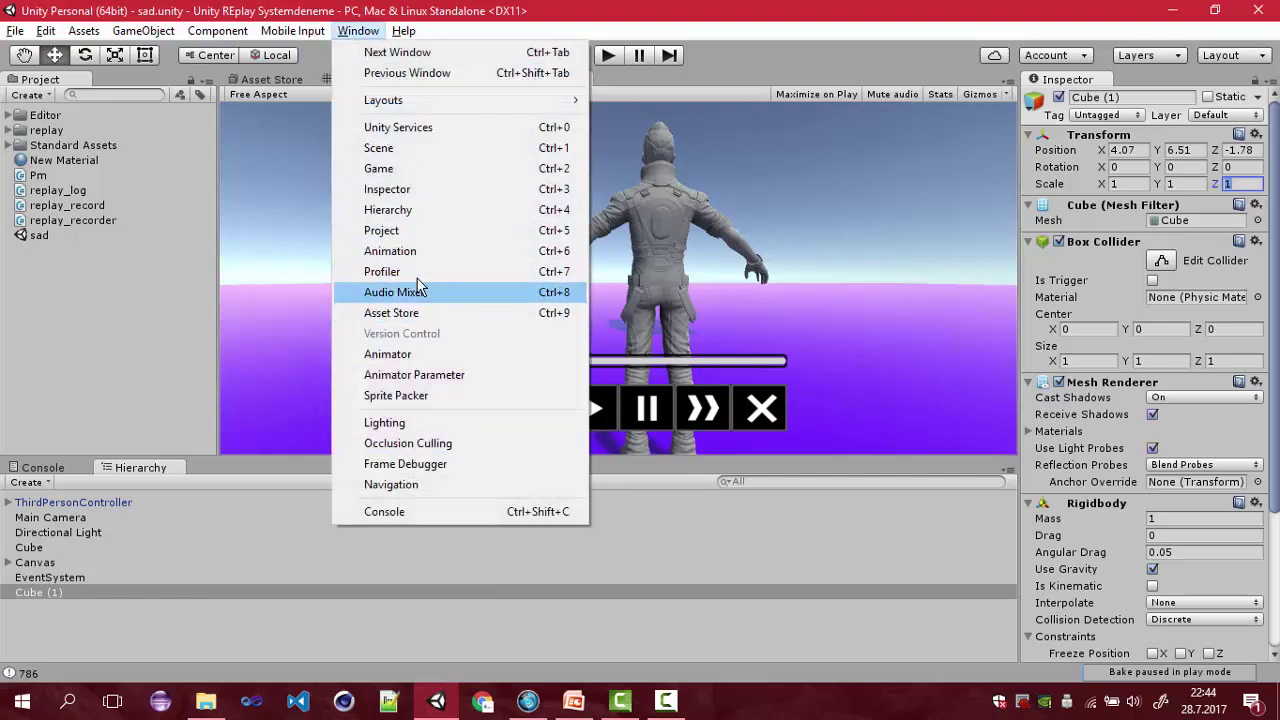
left_click(669, 246)
left_click(669, 244)
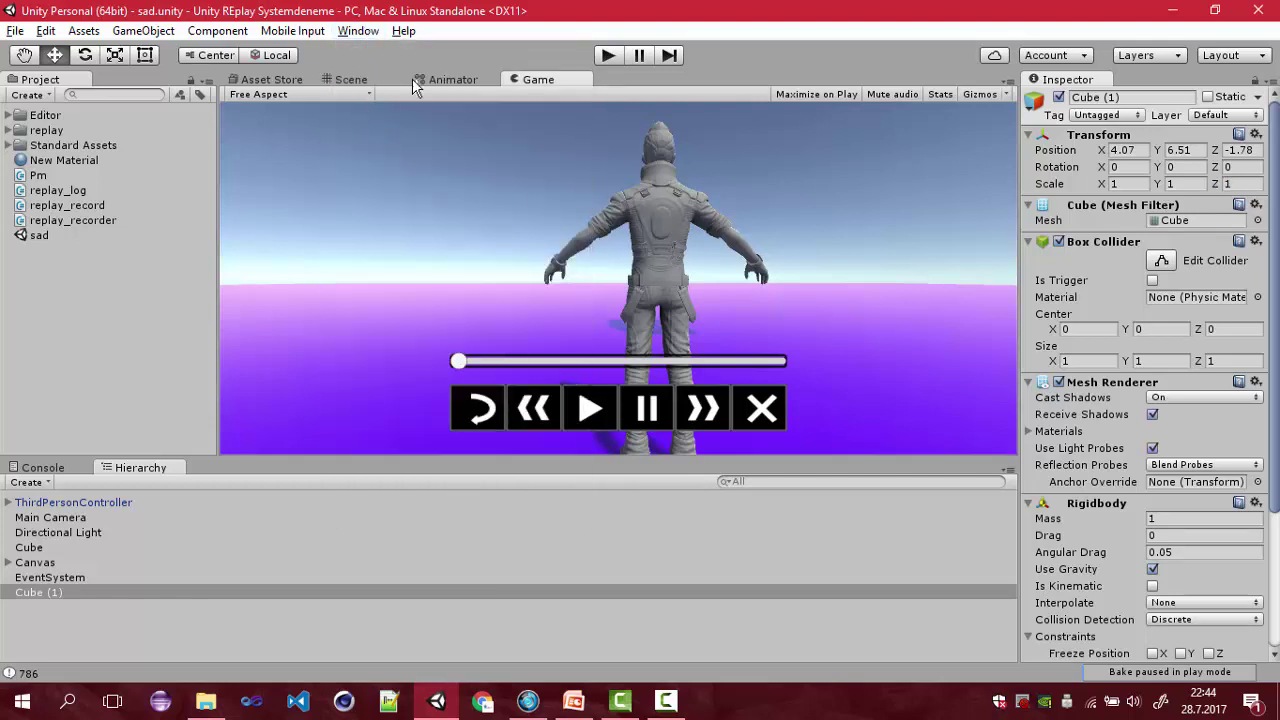
Step: Open the Animator graph and inspect the Grounded, Crouching and Airborne states
left_click(435, 82)
scroll(659, 235, "down", 3)
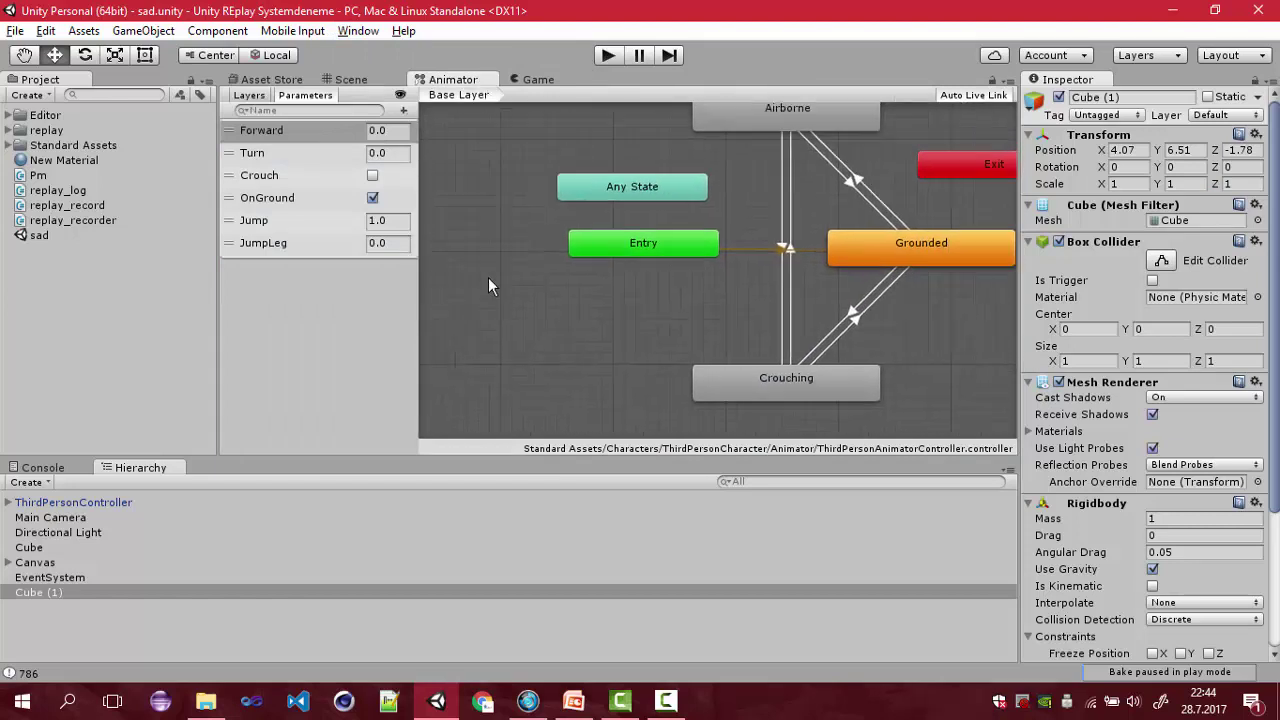
middle_click_drag(732, 216, 682, 242)
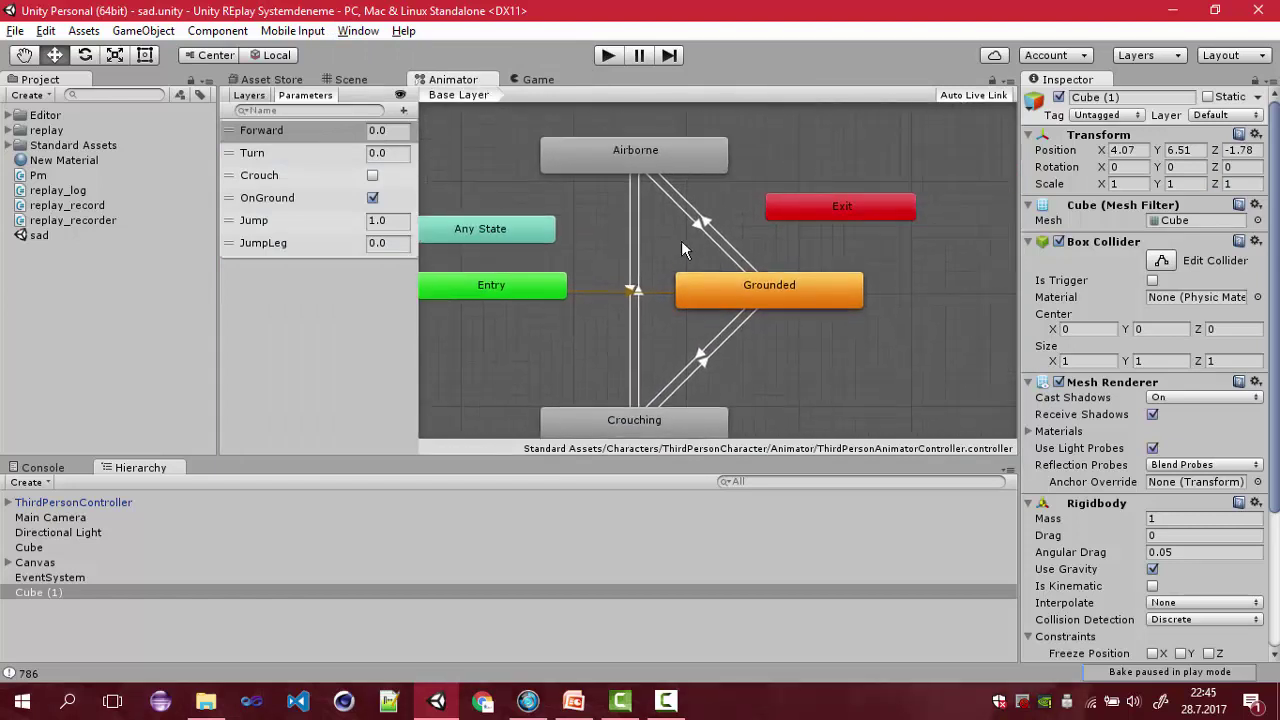
left_click(721, 298)
left_click(674, 440)
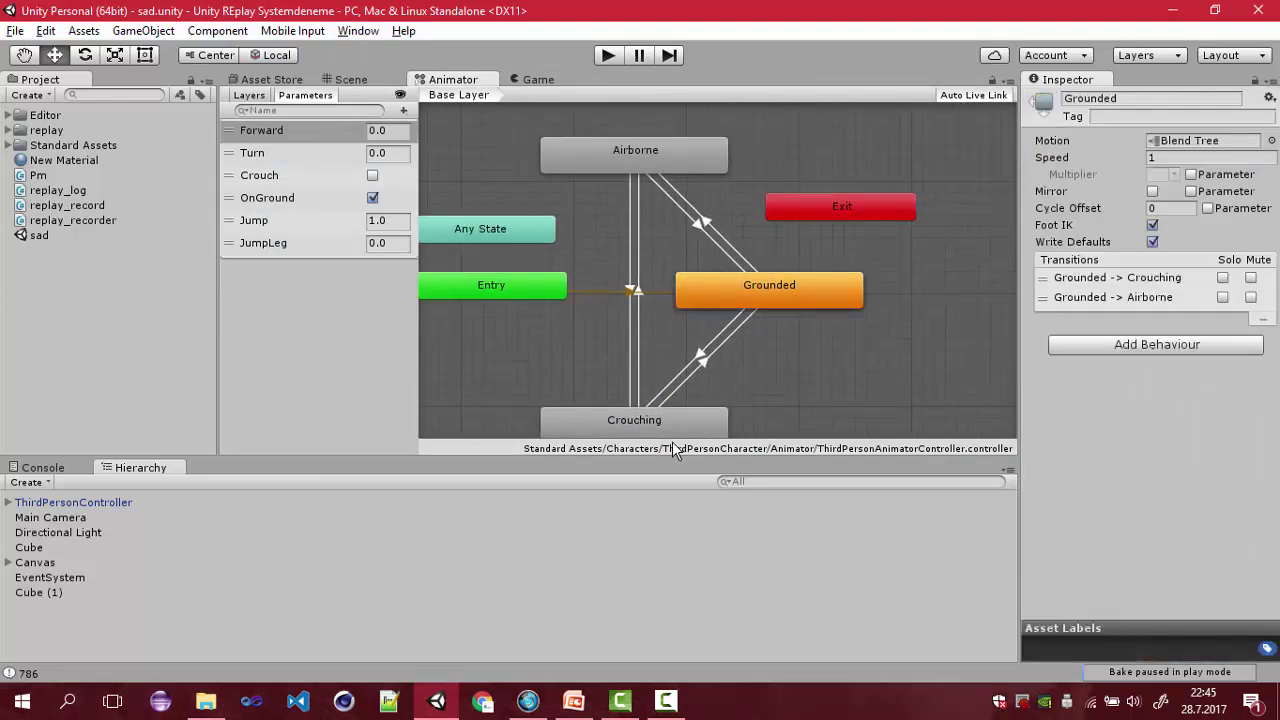
left_click(688, 410)
left_click(679, 150)
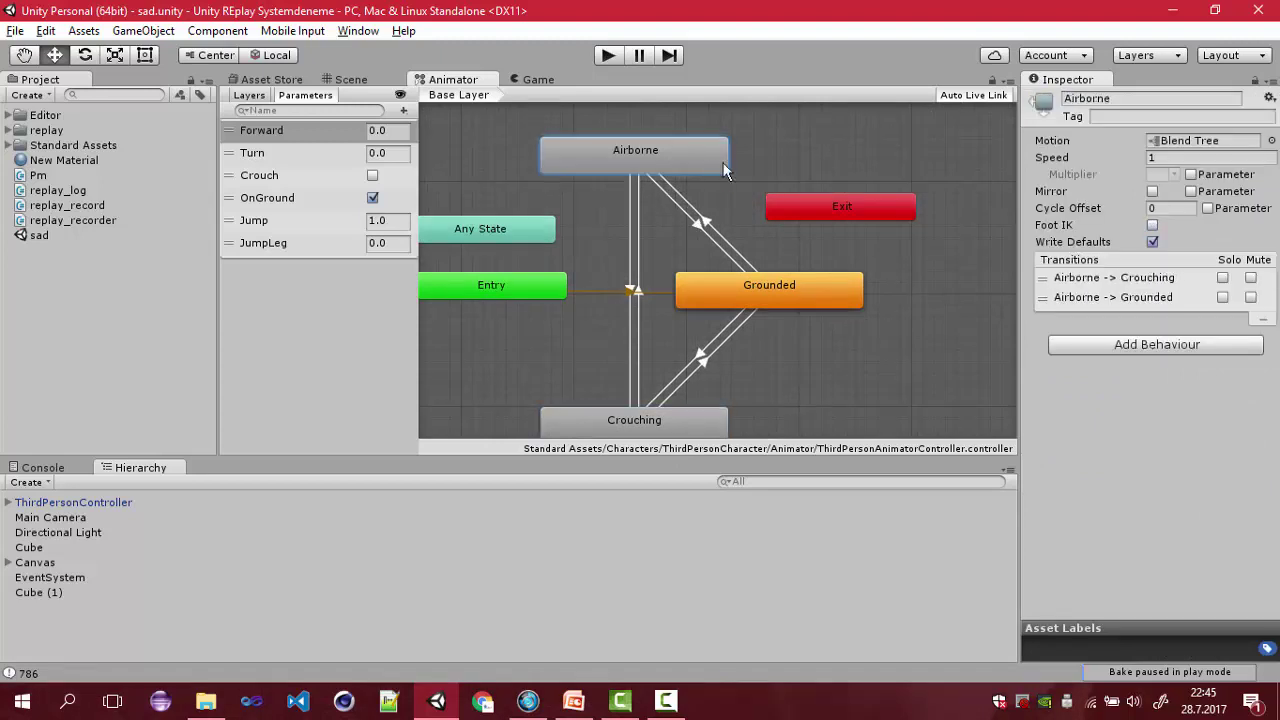
left_click(776, 299)
Step: Inspect the Grounded-to-Airborne and Airborne-to-Grounded transition settings
left_click(705, 226)
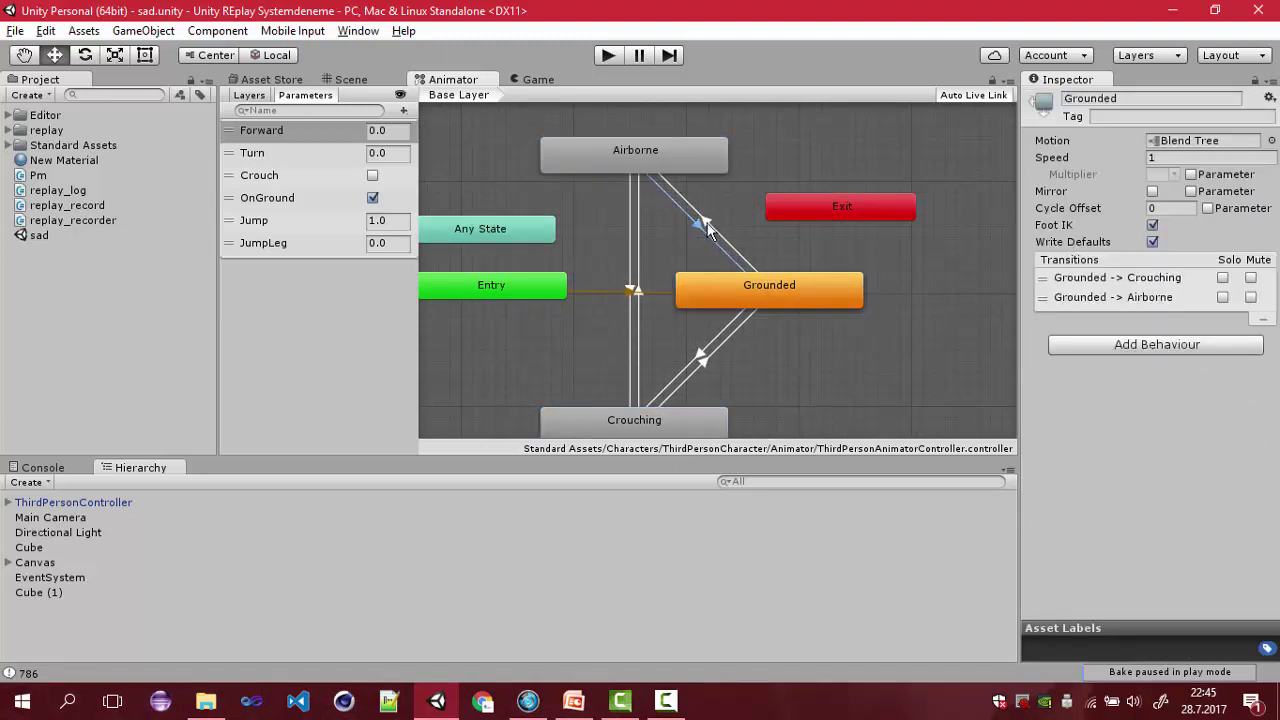
left_click(705, 228)
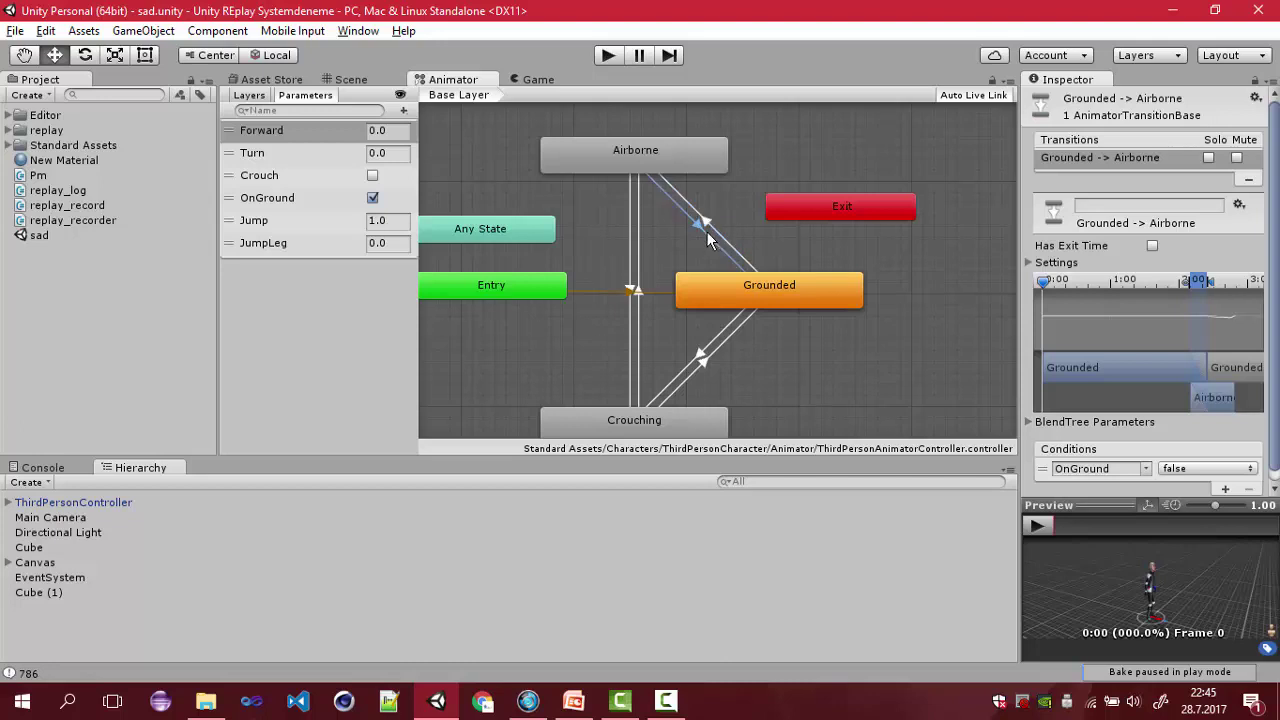
left_click(706, 230)
left_click(706, 230)
left_click(737, 277)
left_click(692, 170)
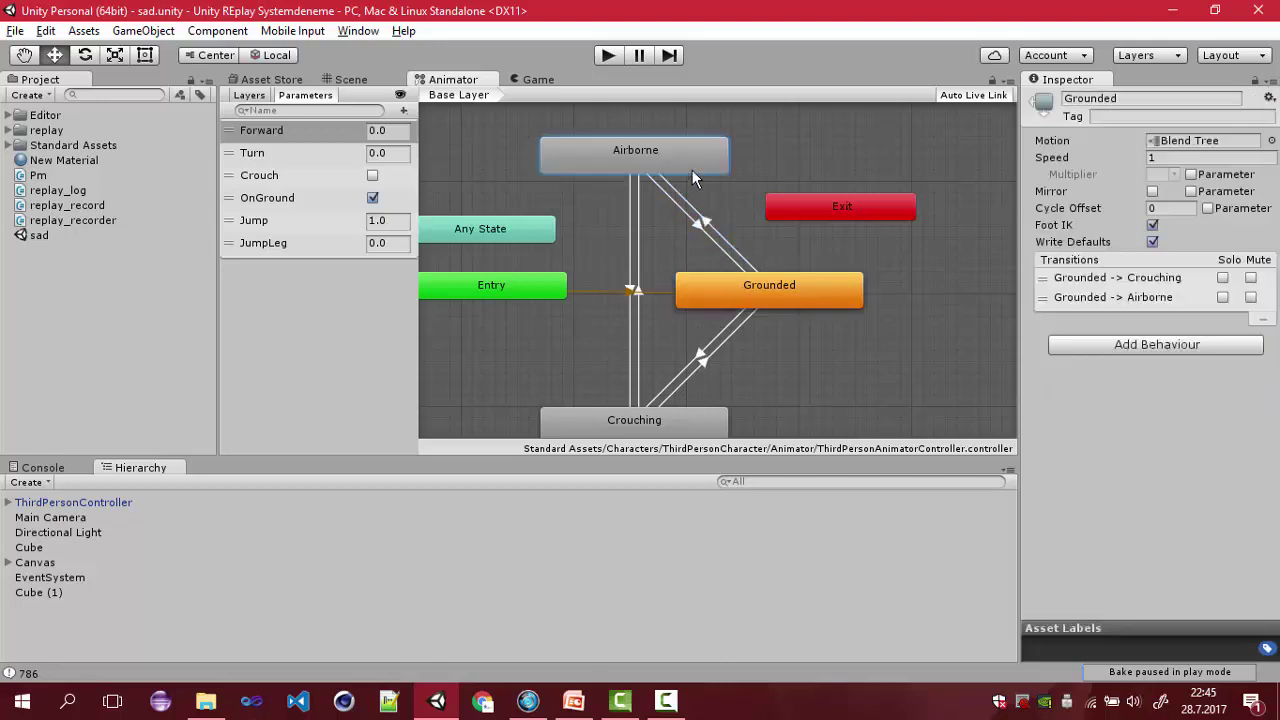
Step: Look over the Crouch, Turn, Jump and JumpLeg parameters, and turn OnGround off
left_click(280, 174)
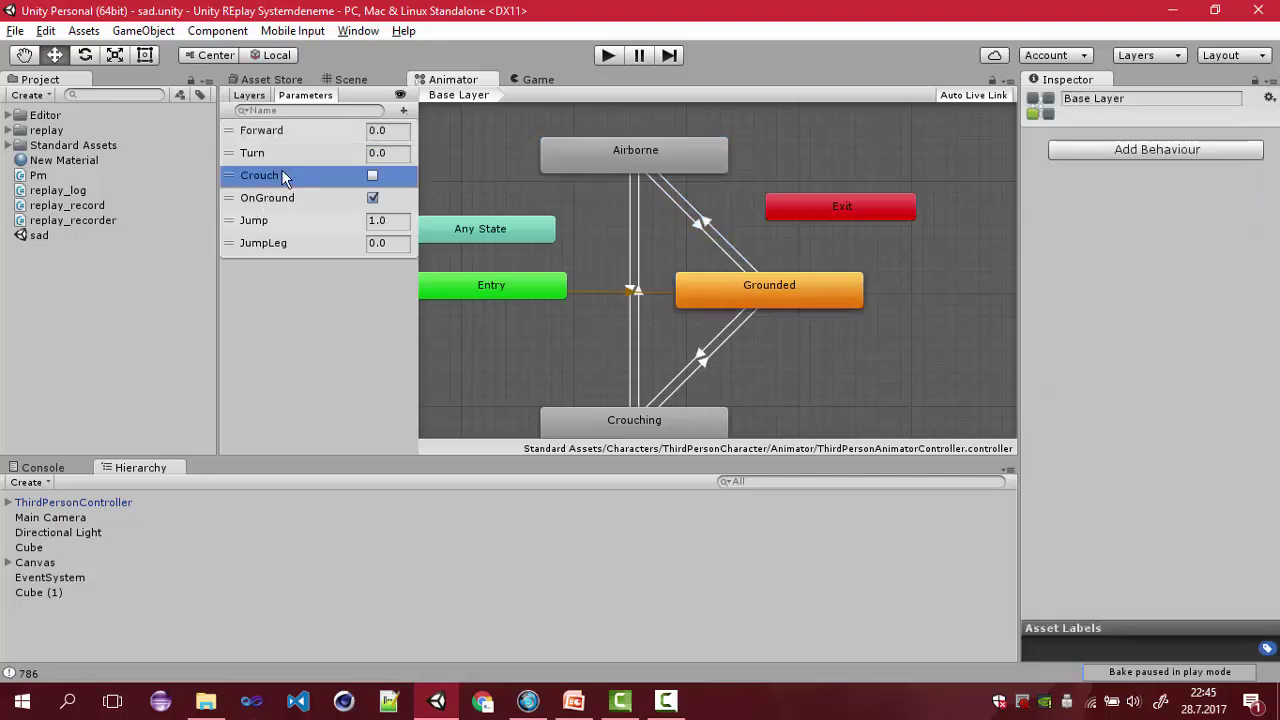
left_click(295, 155)
left_click(295, 176)
left_click(293, 219)
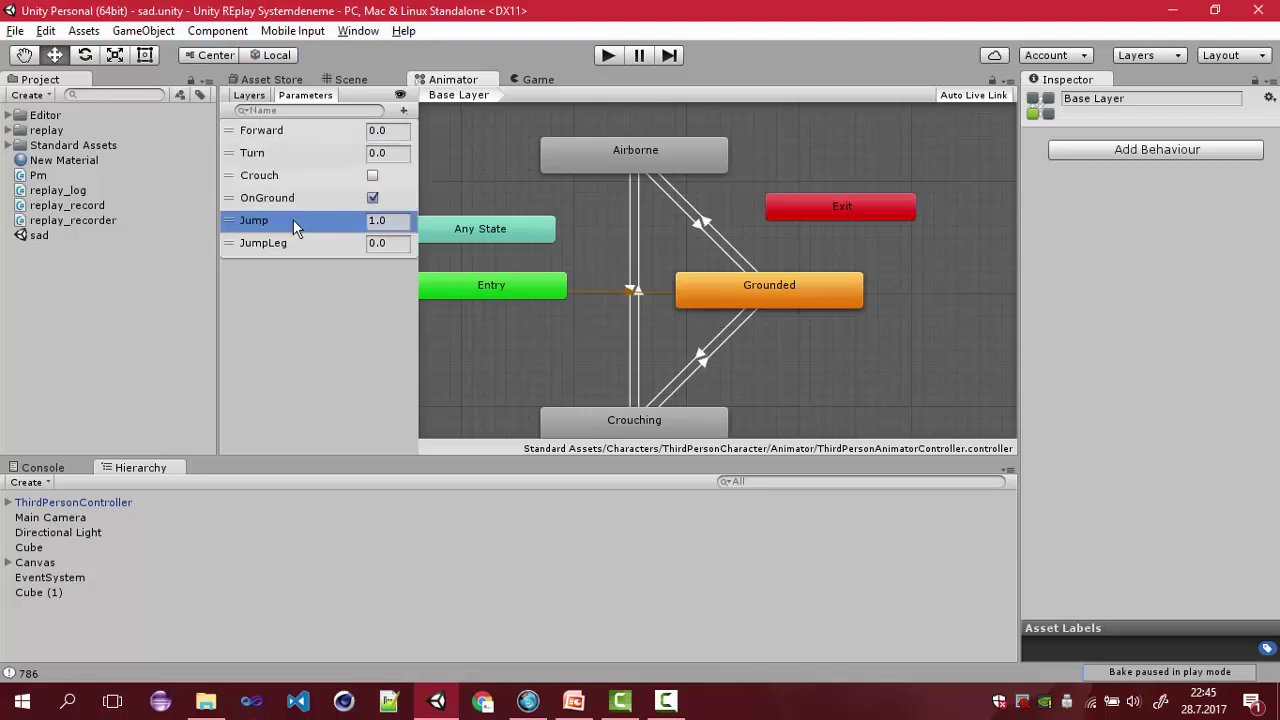
left_click(300, 246)
left_click(306, 220)
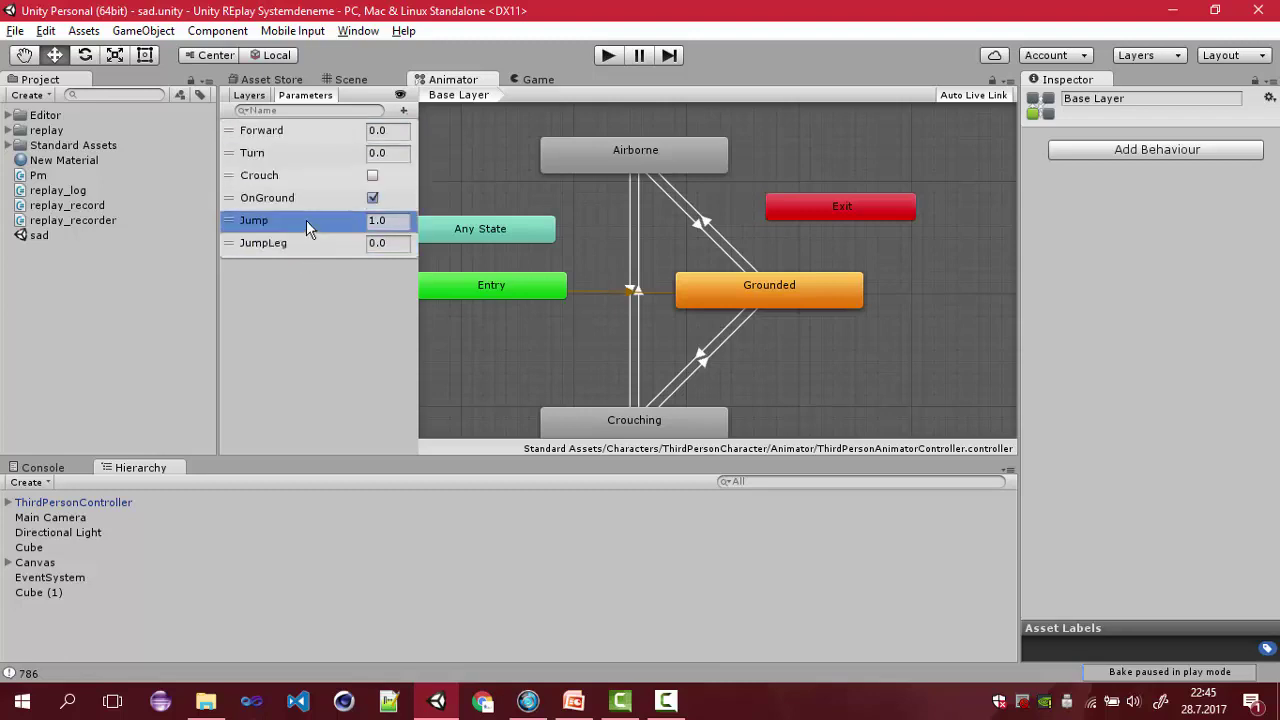
left_click(373, 200)
Step: Open the Airborne blend tree, return to Base Layer, and pick the Grounded state
left_click(656, 168)
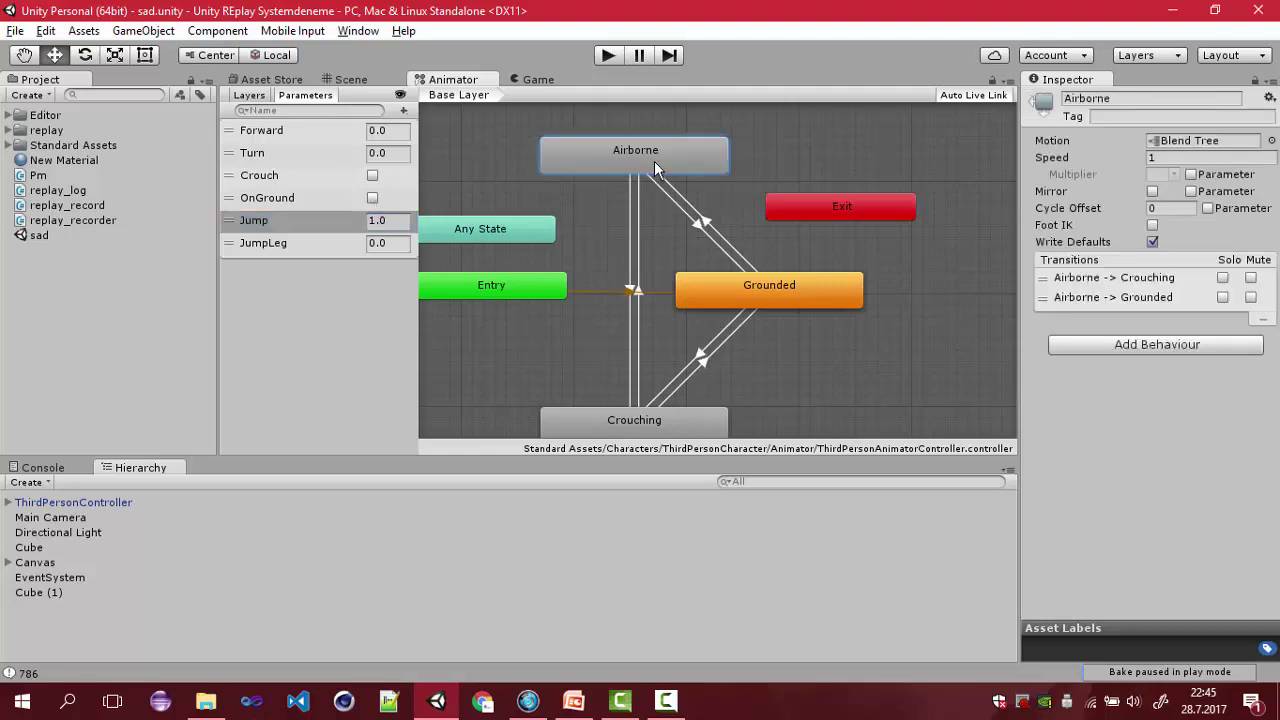
double_click(655, 166)
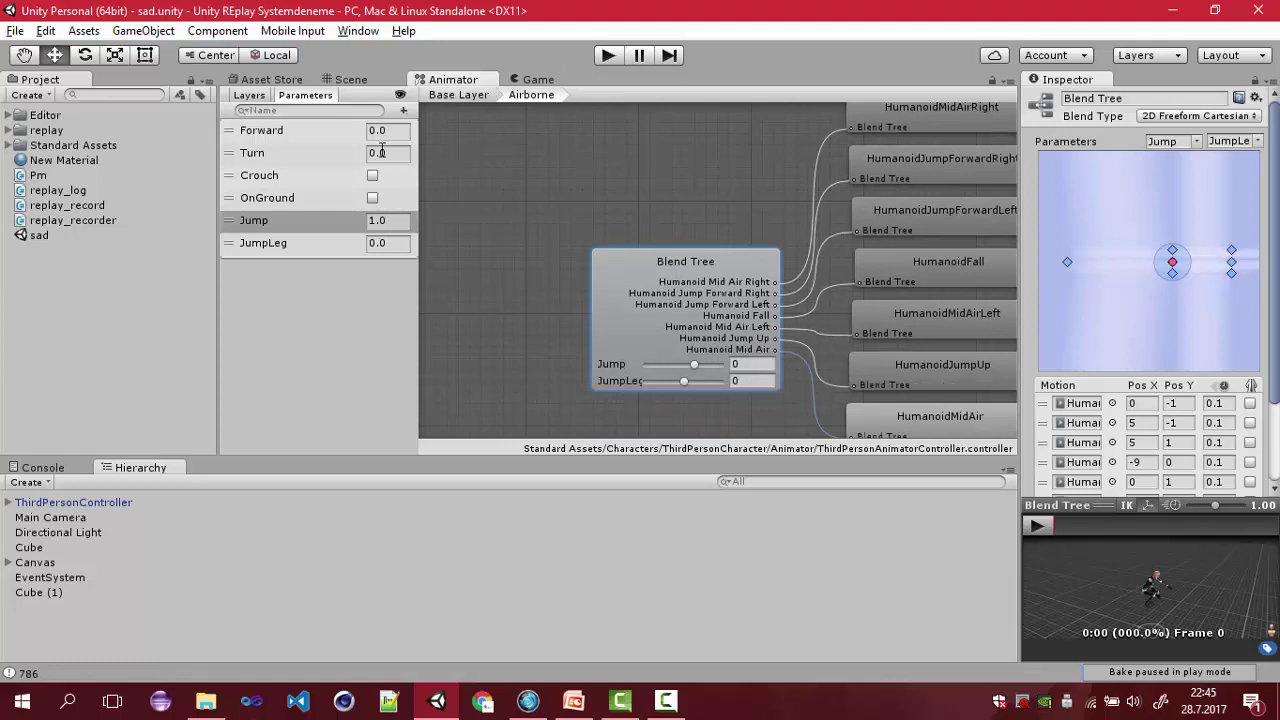
scroll(564, 205, "up", 3)
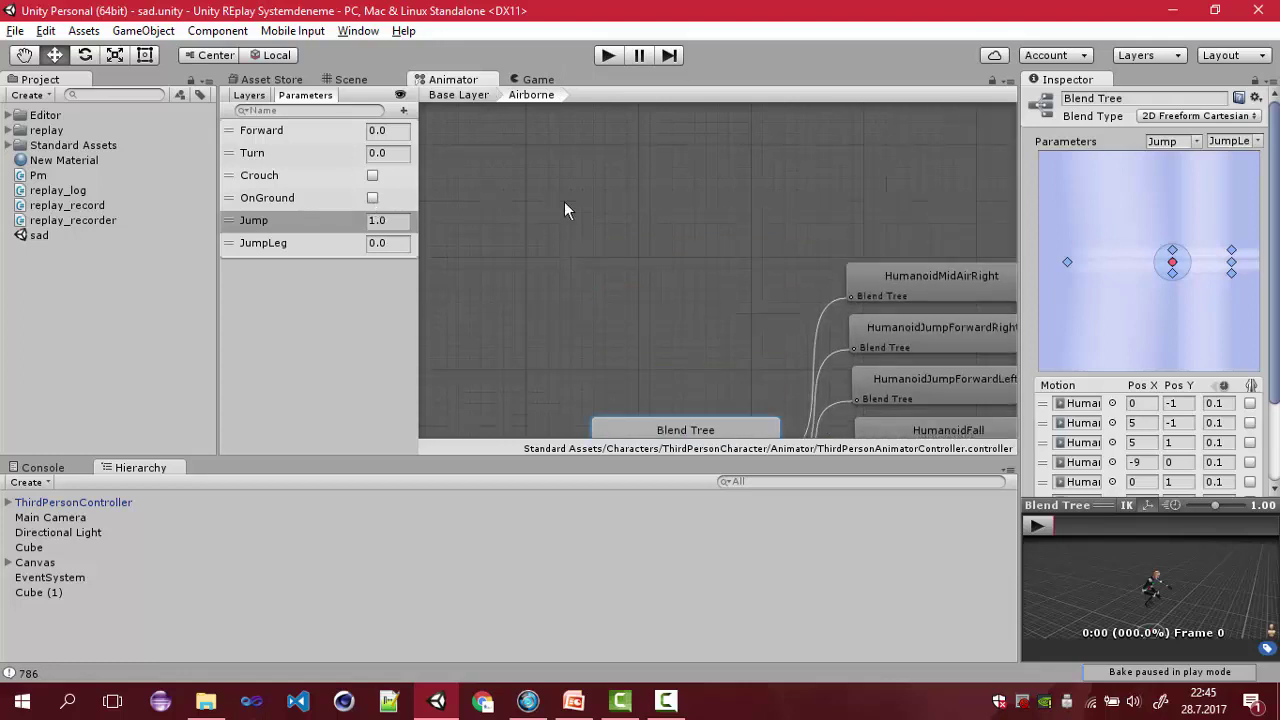
left_click(478, 96)
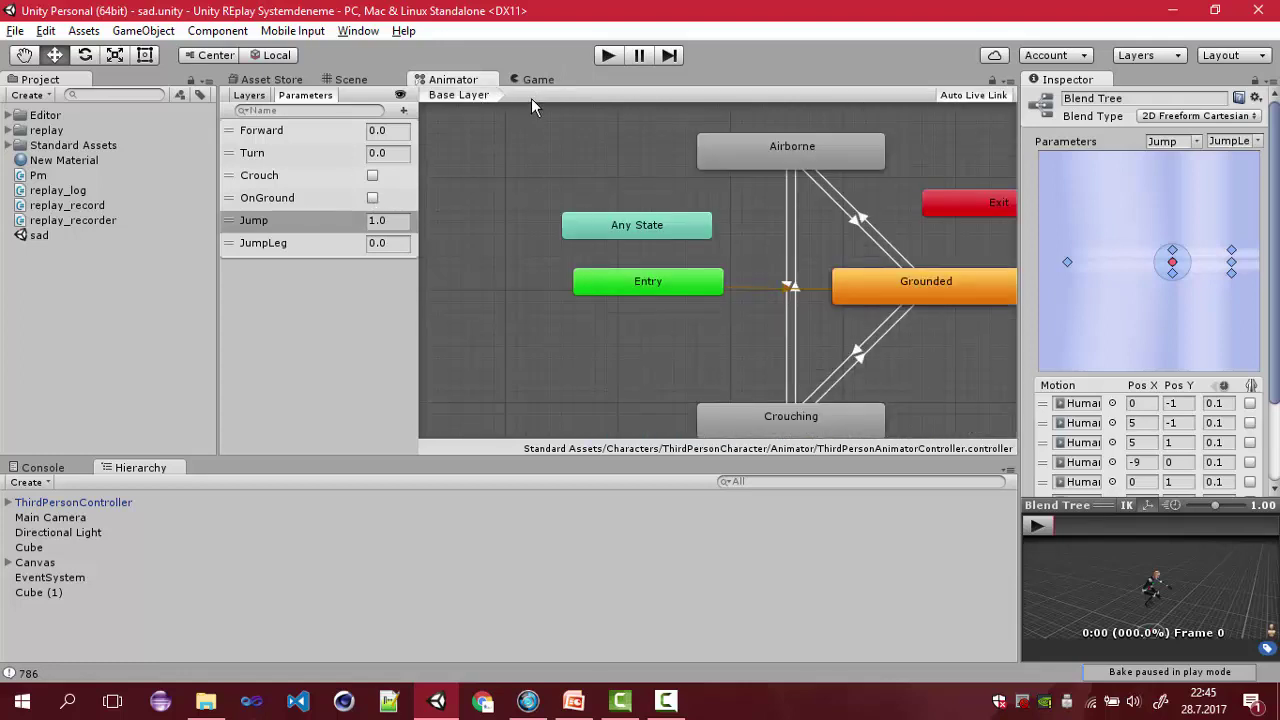
left_click(372, 197)
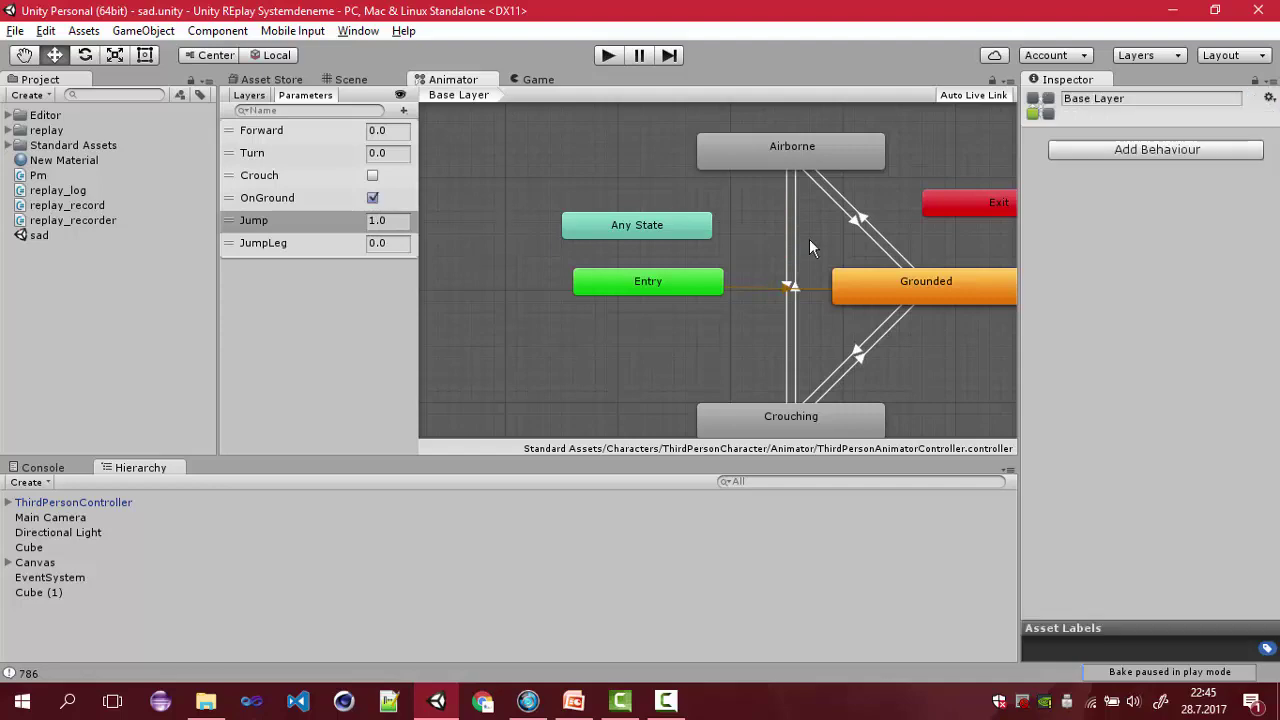
left_click(932, 222)
Step: Open the Grounded blend tree and adjust the Forward, JumpLeg and Jump parameter values
double_click(932, 225)
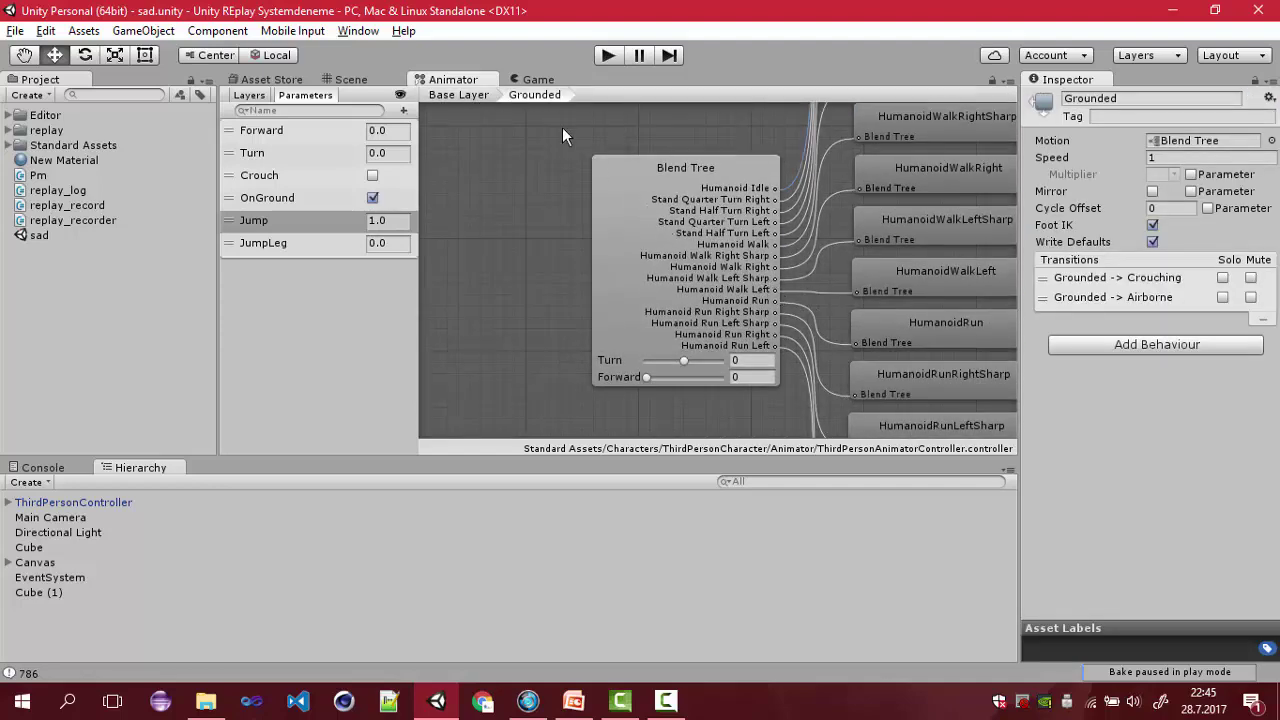
left_click(372, 197)
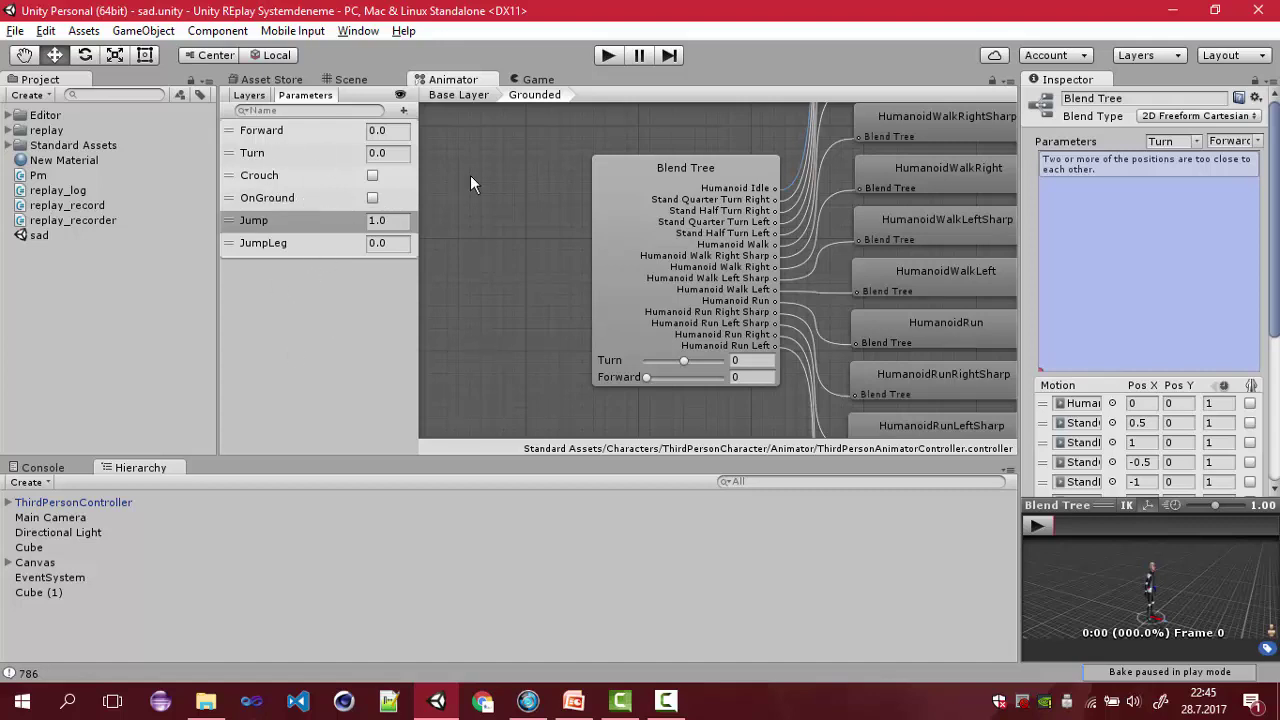
left_click(268, 131)
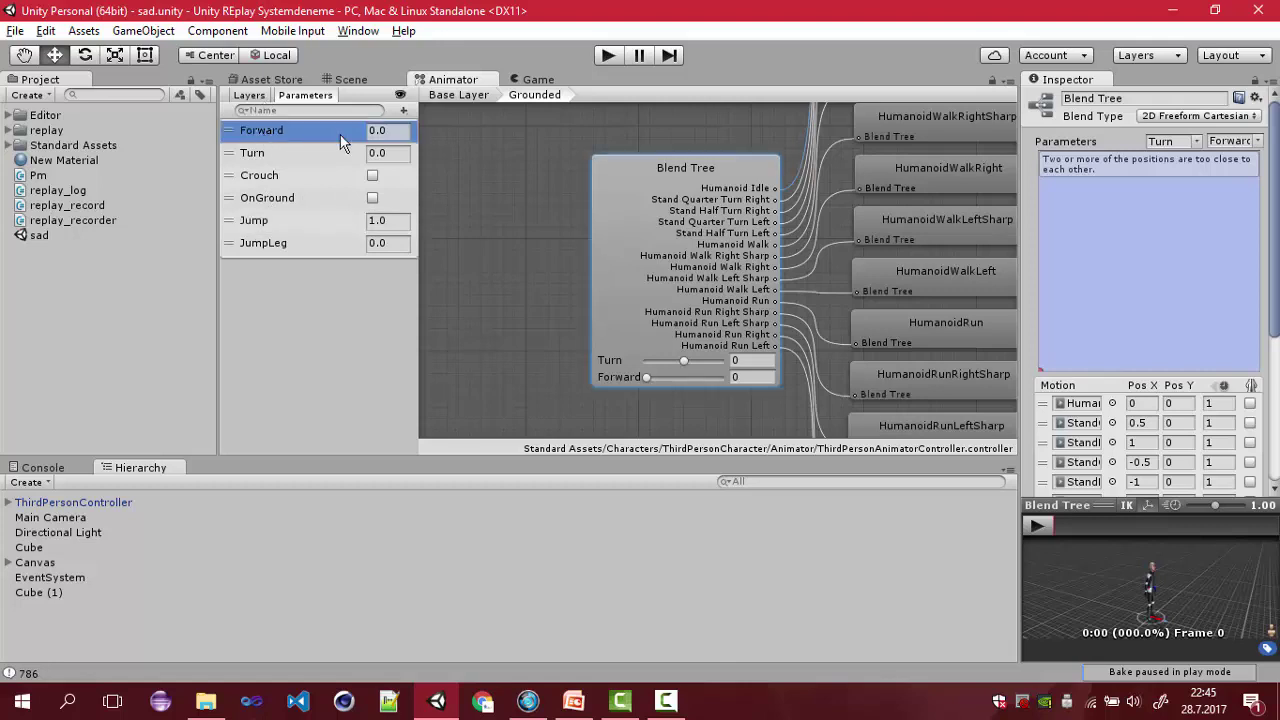
left_click(373, 133)
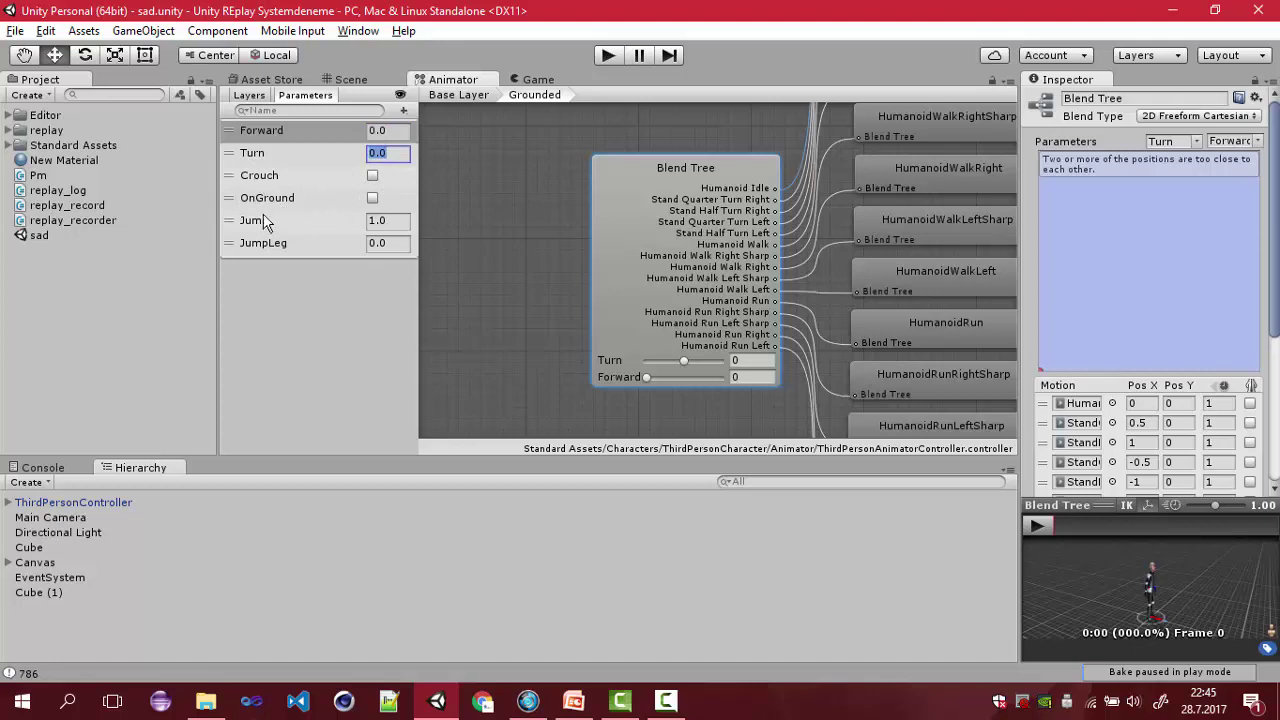
left_click(399, 244)
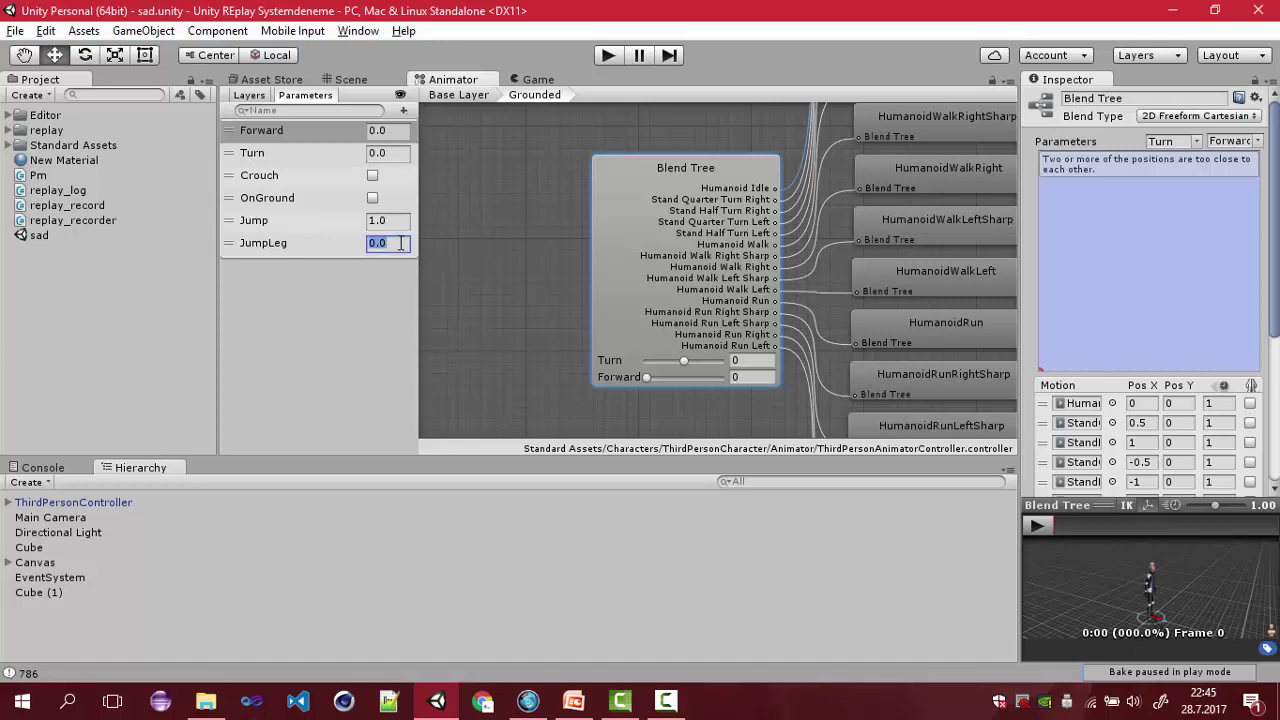
left_click(366, 224)
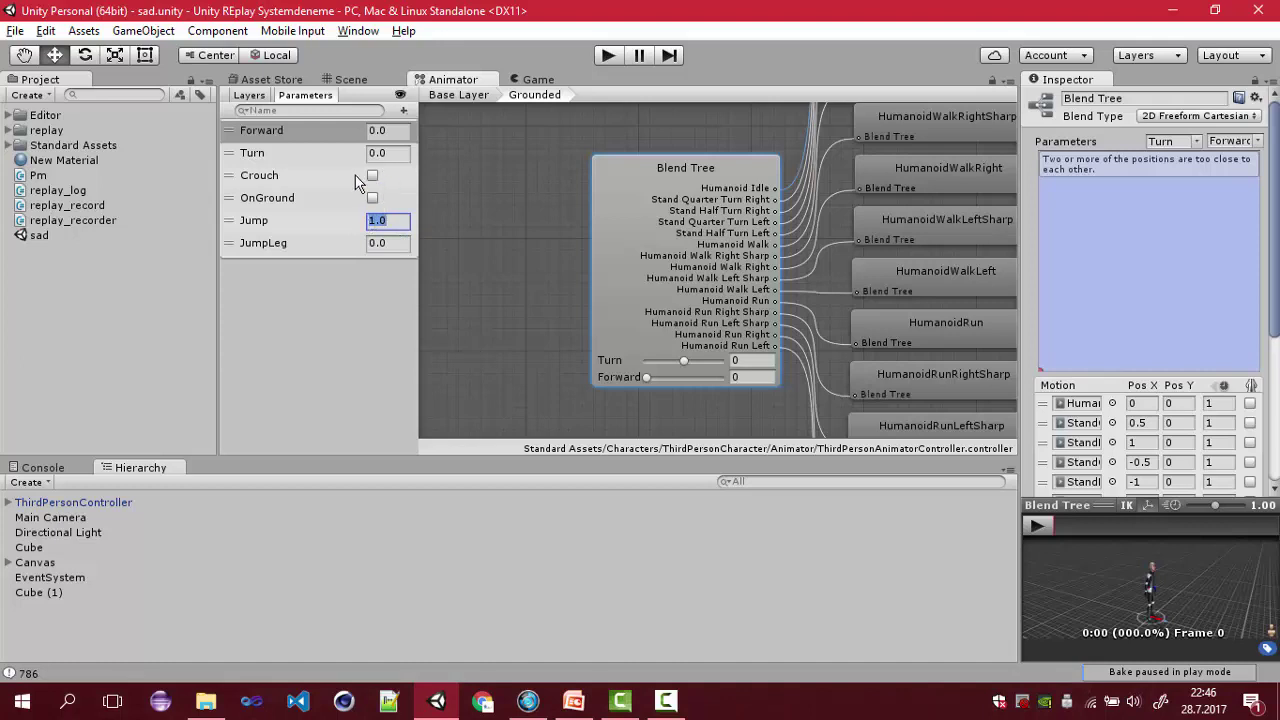
Step: Back in Base Layer, inspect Grounded, Airborne and Crouching, then bring up PowerPoint
left_click(465, 95)
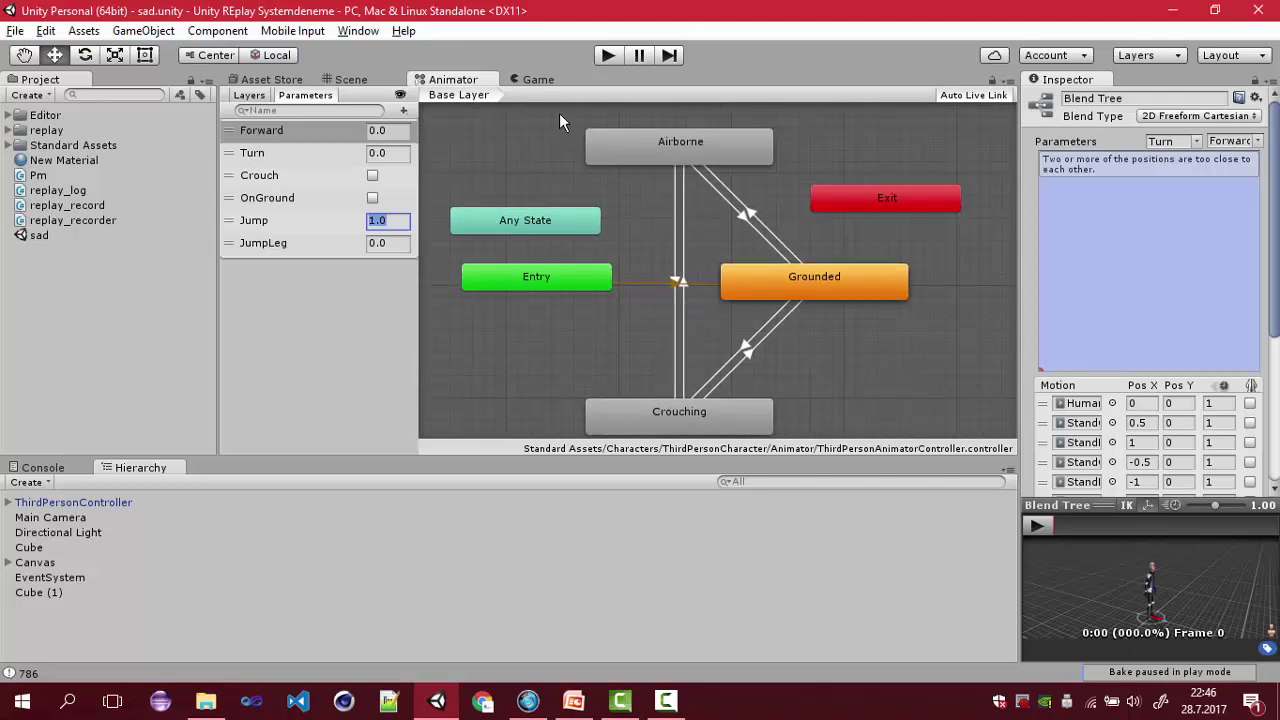
left_click(870, 277)
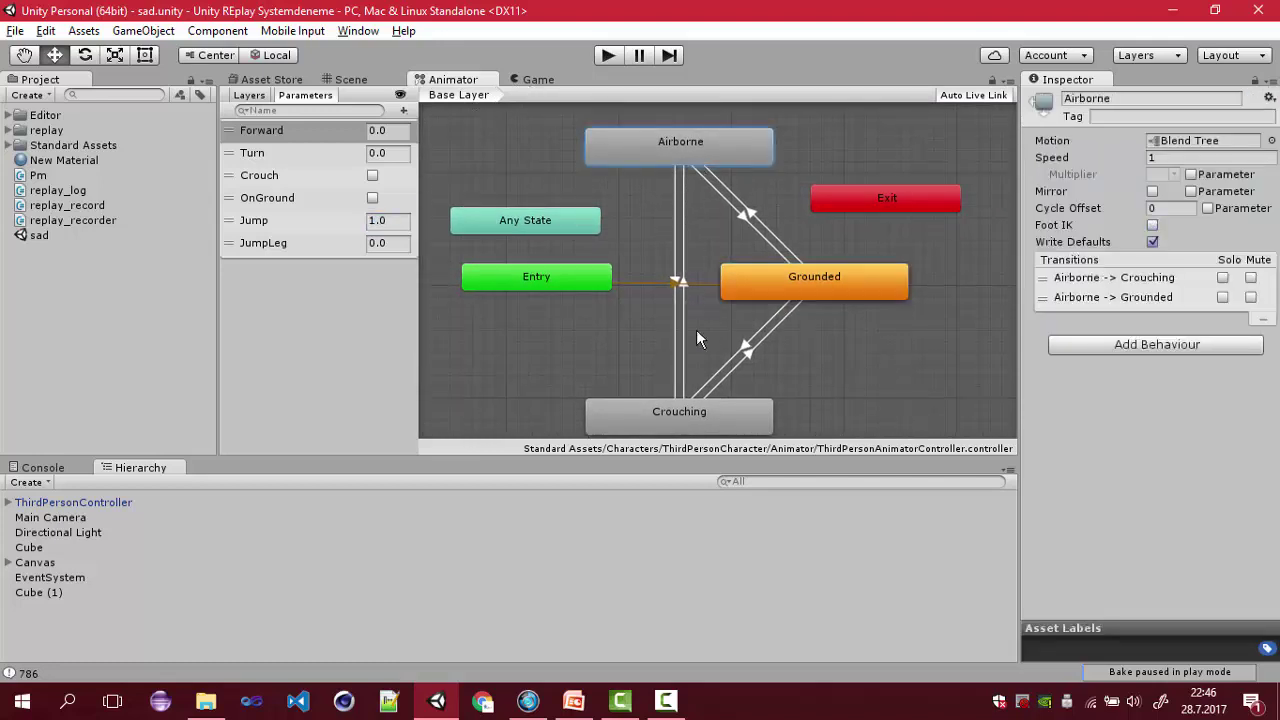
left_click(715, 150)
left_click(723, 422)
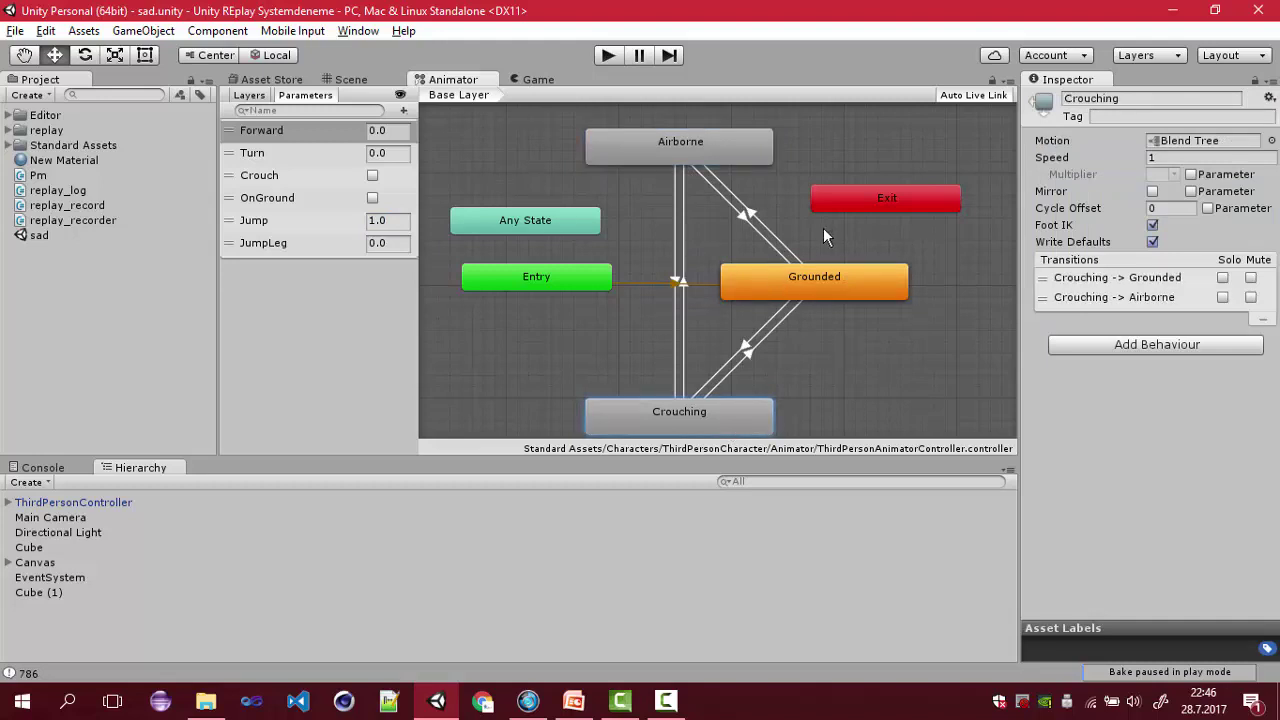
left_click(574, 701)
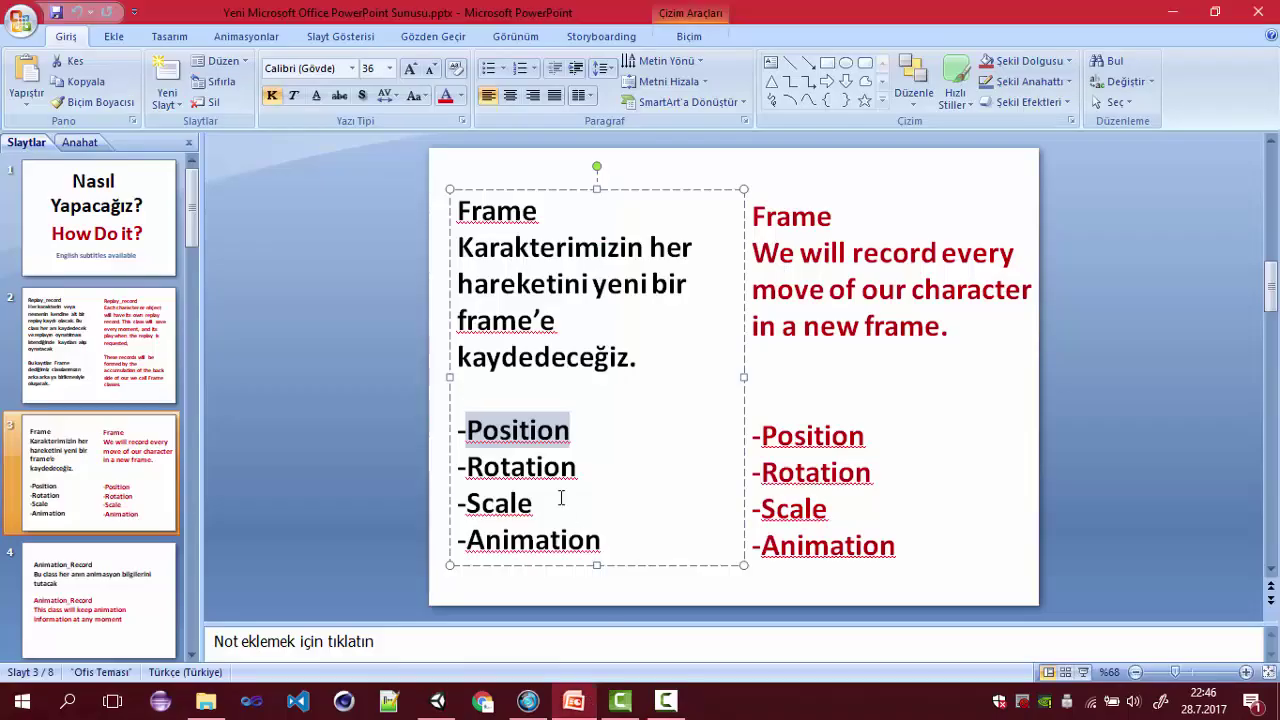
left_click(145, 585)
key("Up")
key("Down")
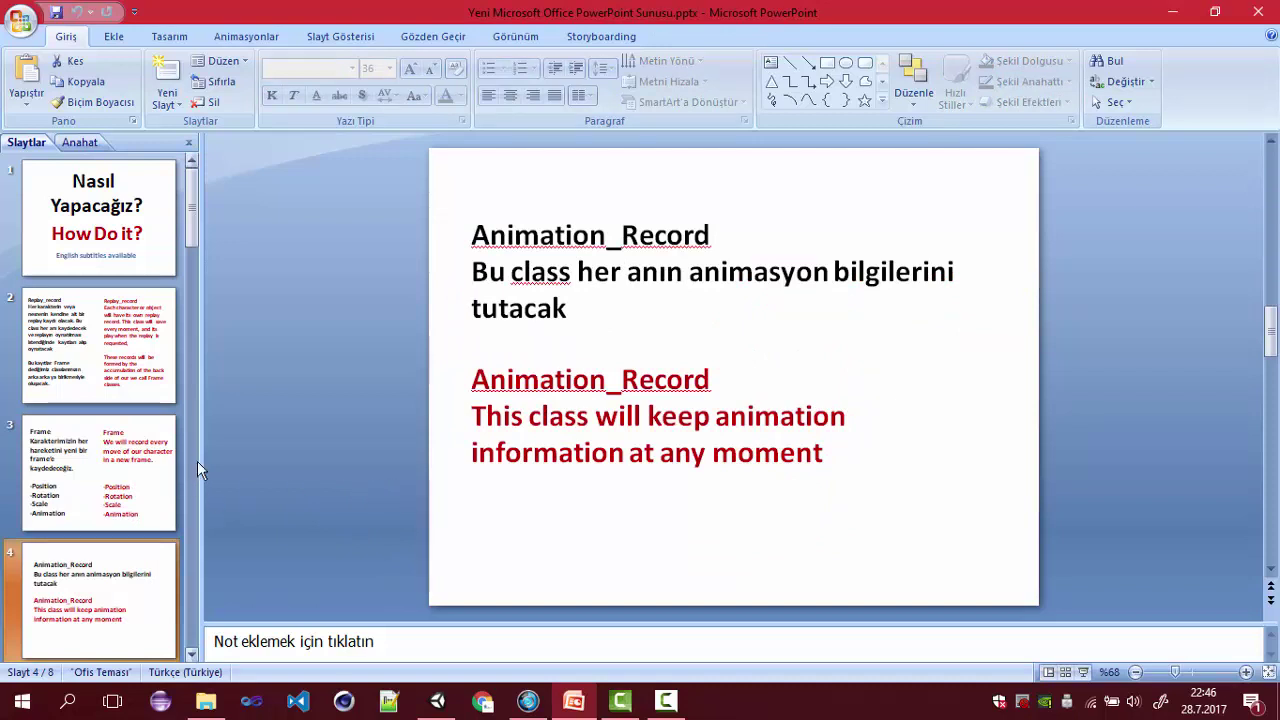
left_click(453, 697)
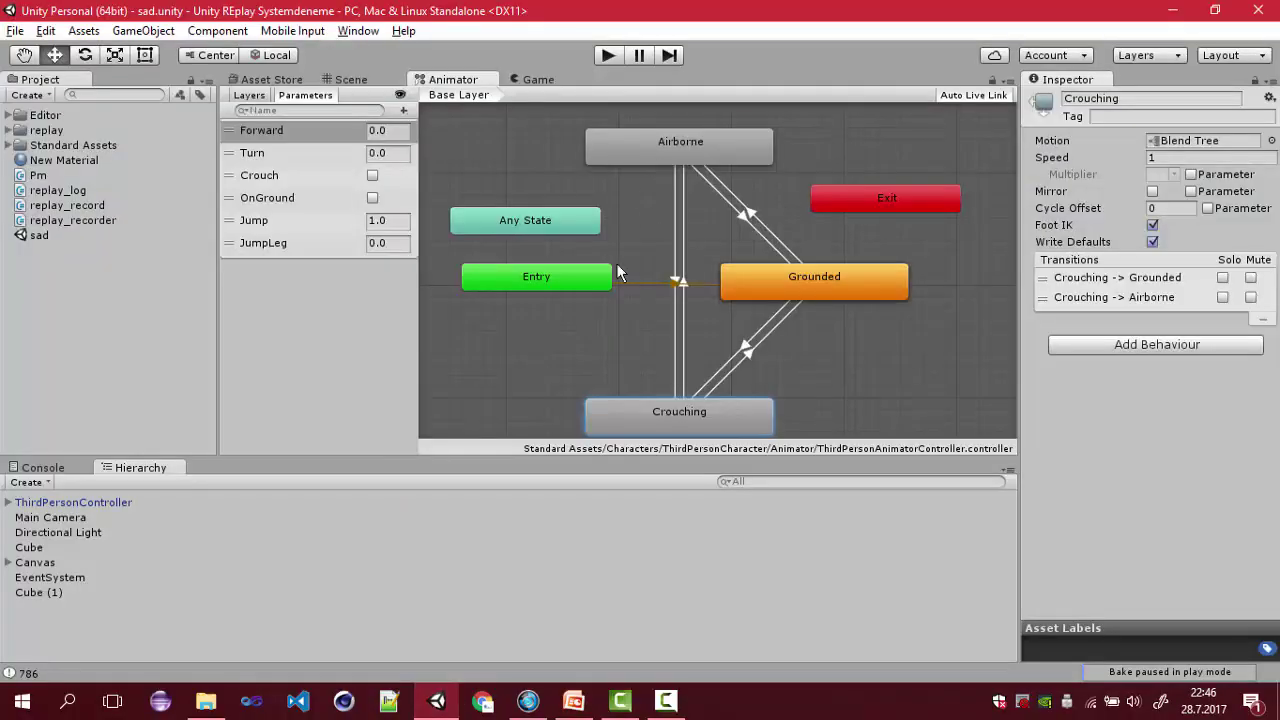
left_click(648, 163)
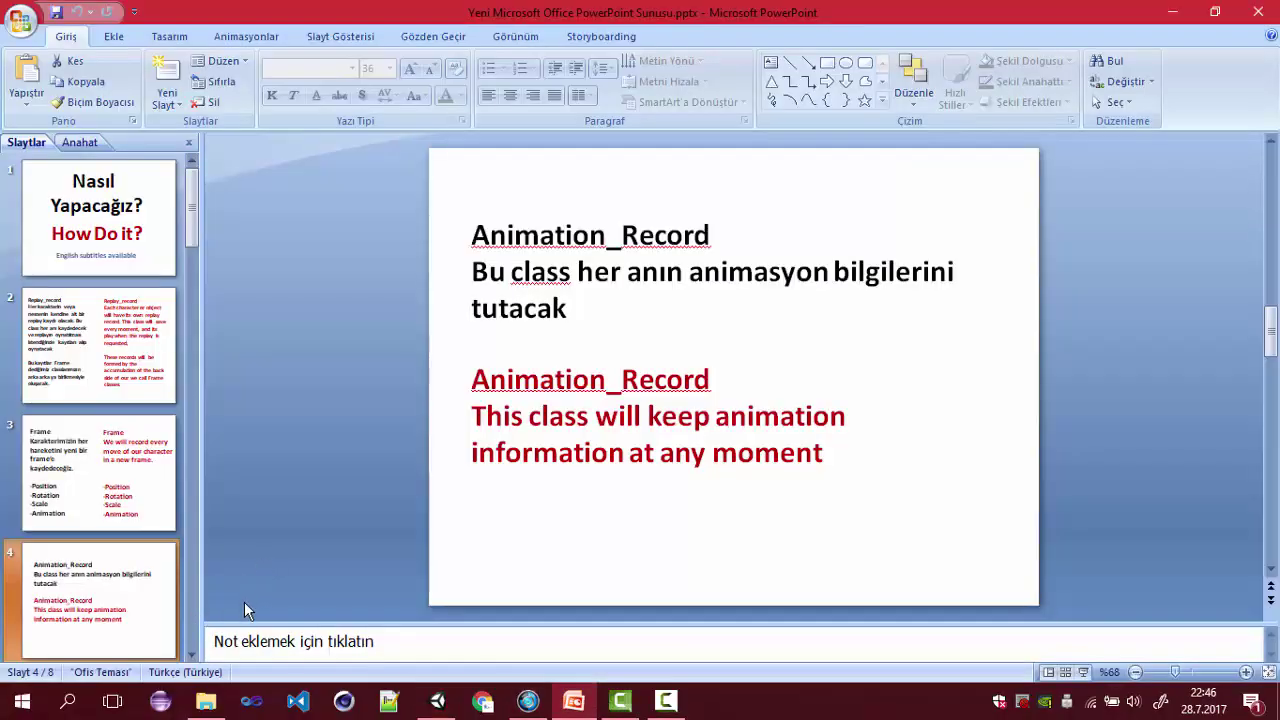
left_click_drag(541, 236, 606, 236)
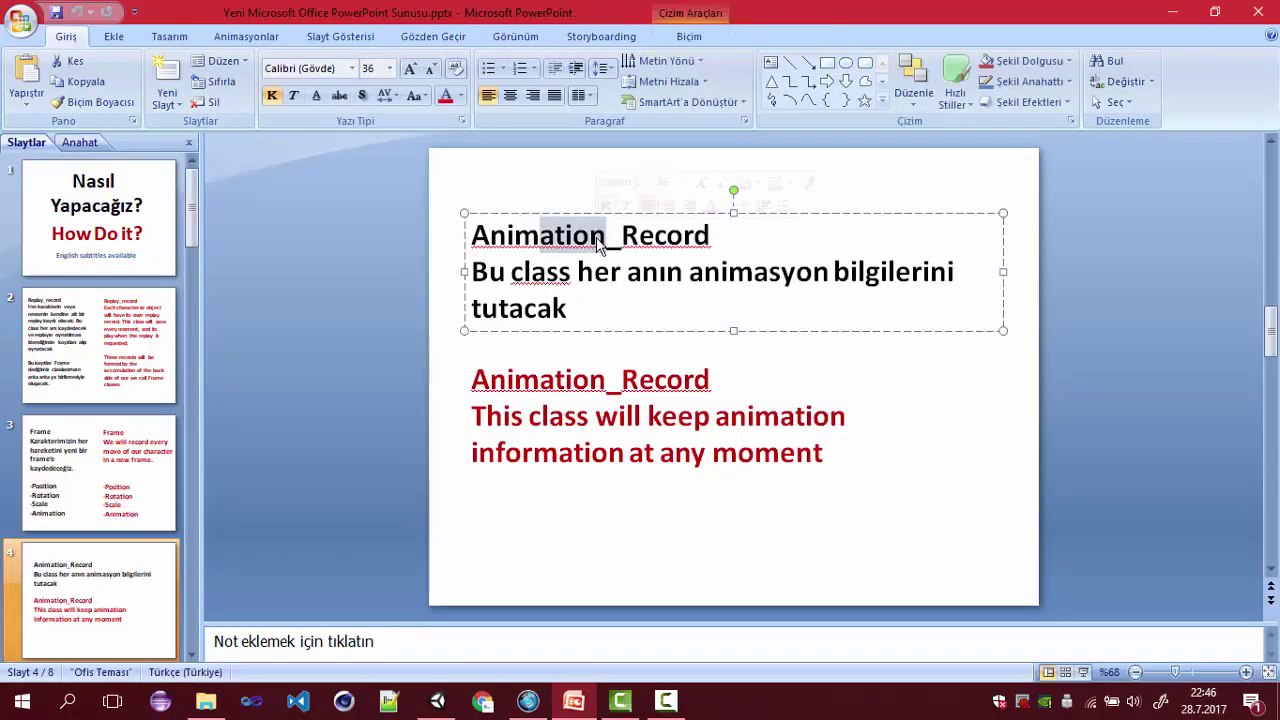
left_click(530, 272)
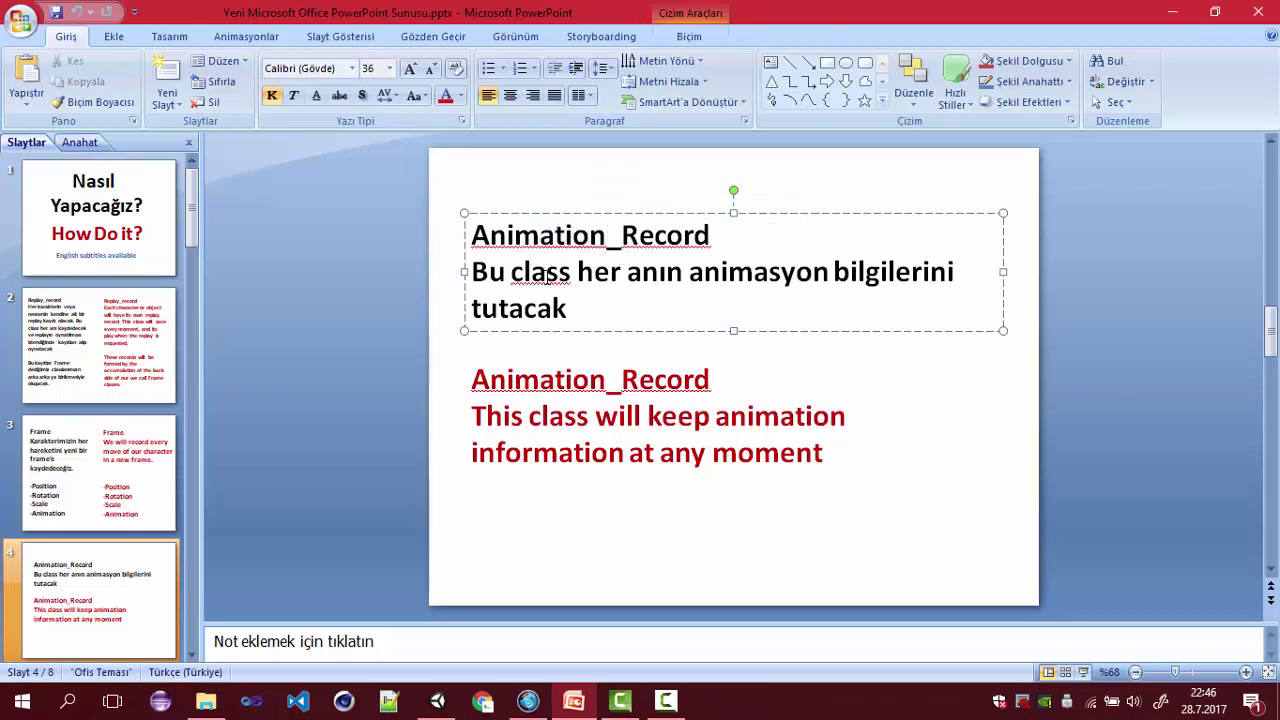
left_click(600, 194)
left_click(578, 280)
left_click_drag(508, 310, 568, 310)
left_click(586, 193)
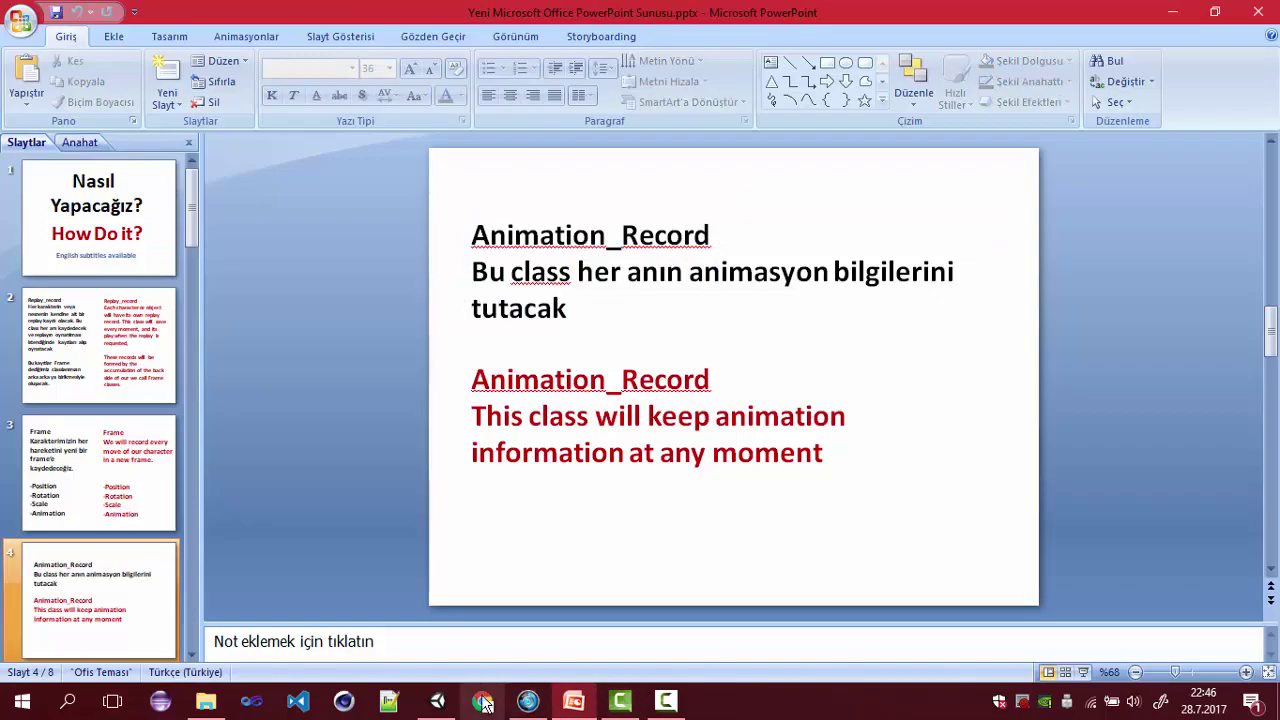
left_click(437, 700)
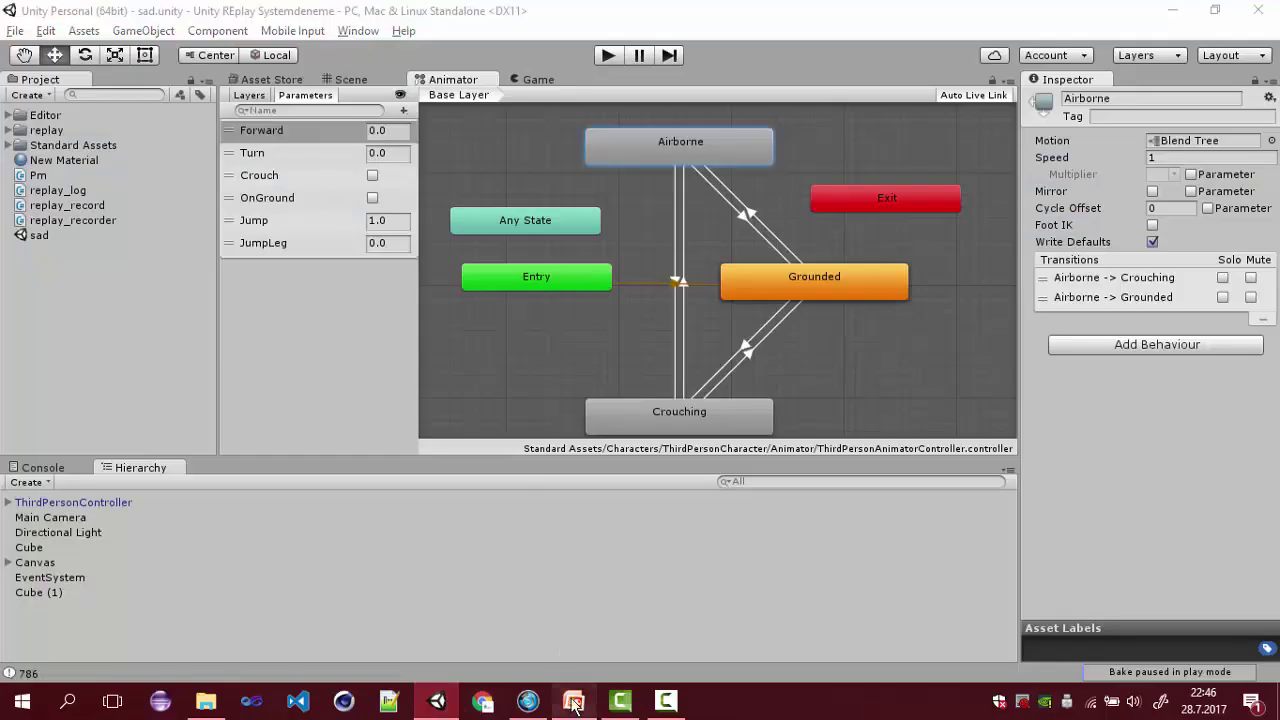
left_click(573, 700)
left_click(580, 274)
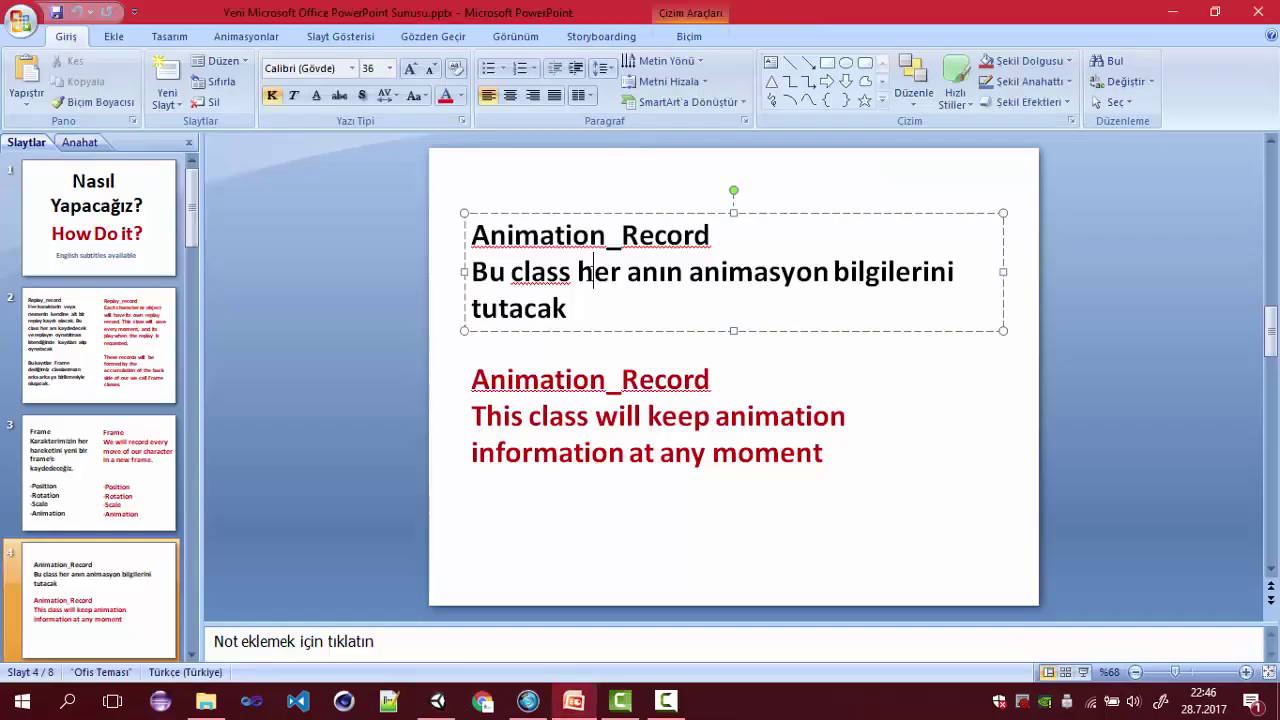
left_click(60, 497)
left_click(103, 588)
left_click(540, 277)
left_click(135, 469)
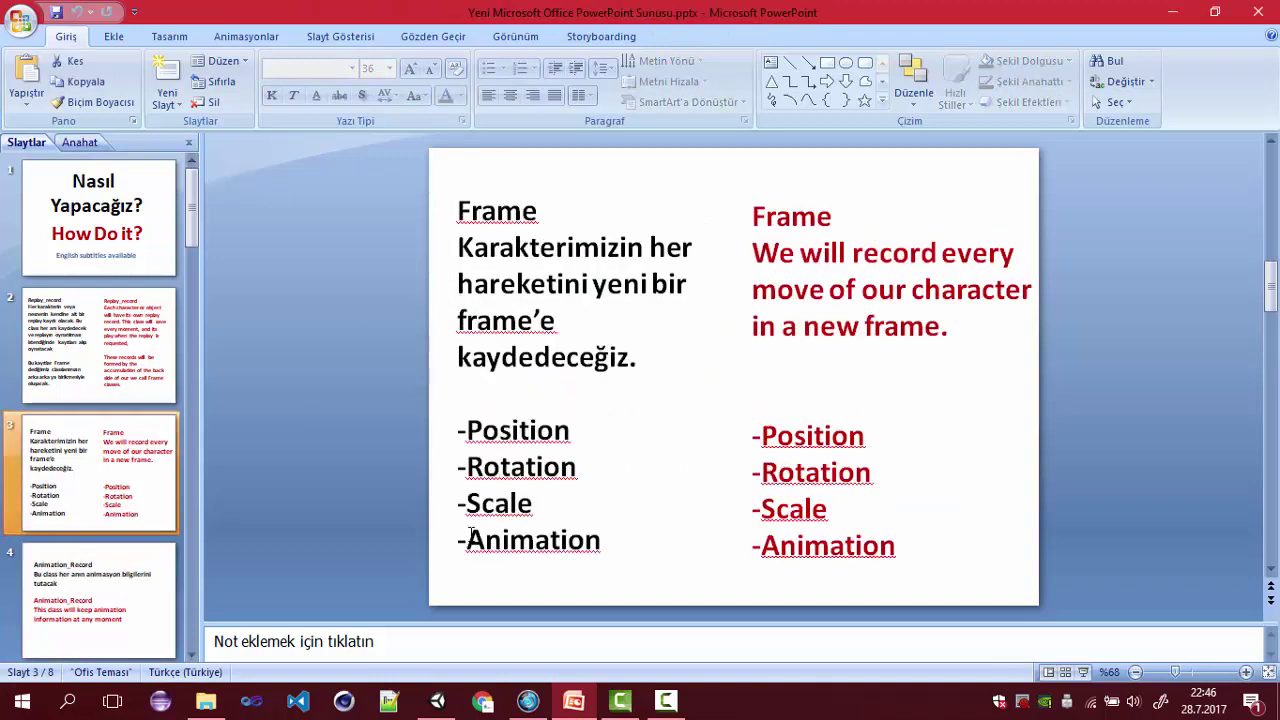
left_click_drag(466, 540, 600, 540)
Step: Add 'animation record' after the -Animation line and highlight words on the Animation_Record slide
left_click(620, 541)
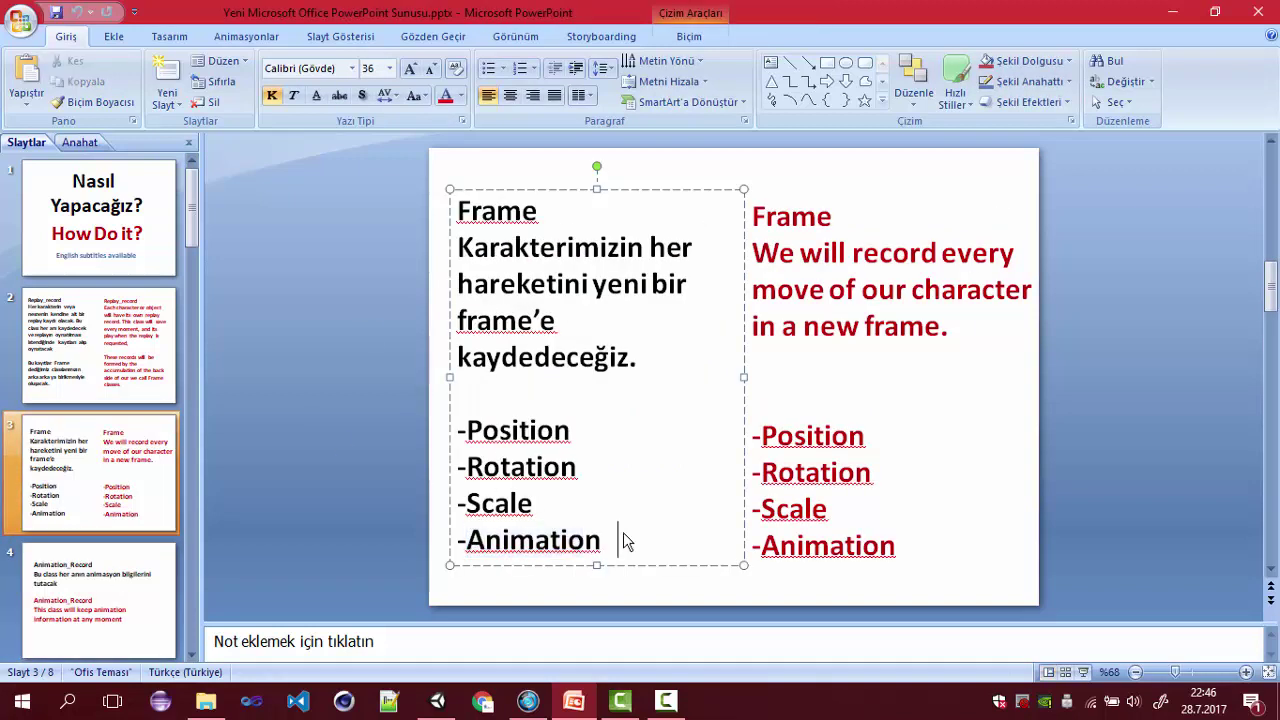
type("ani")
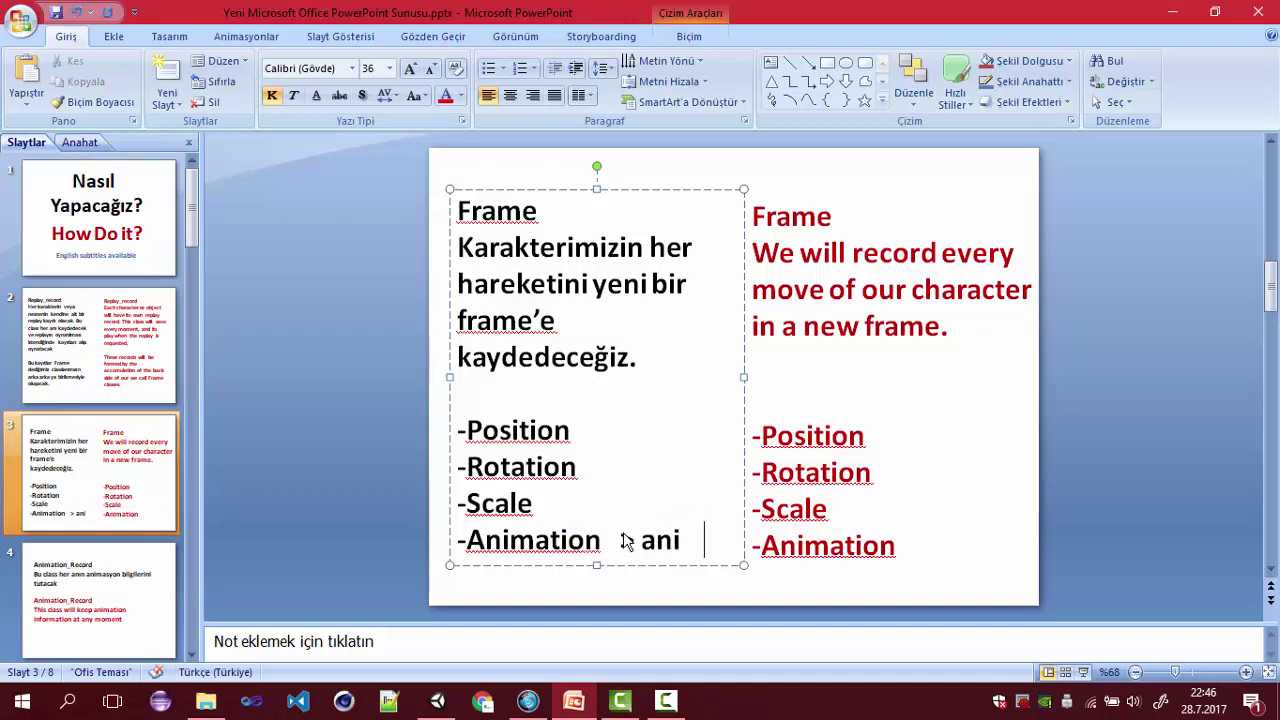
type("mation re")
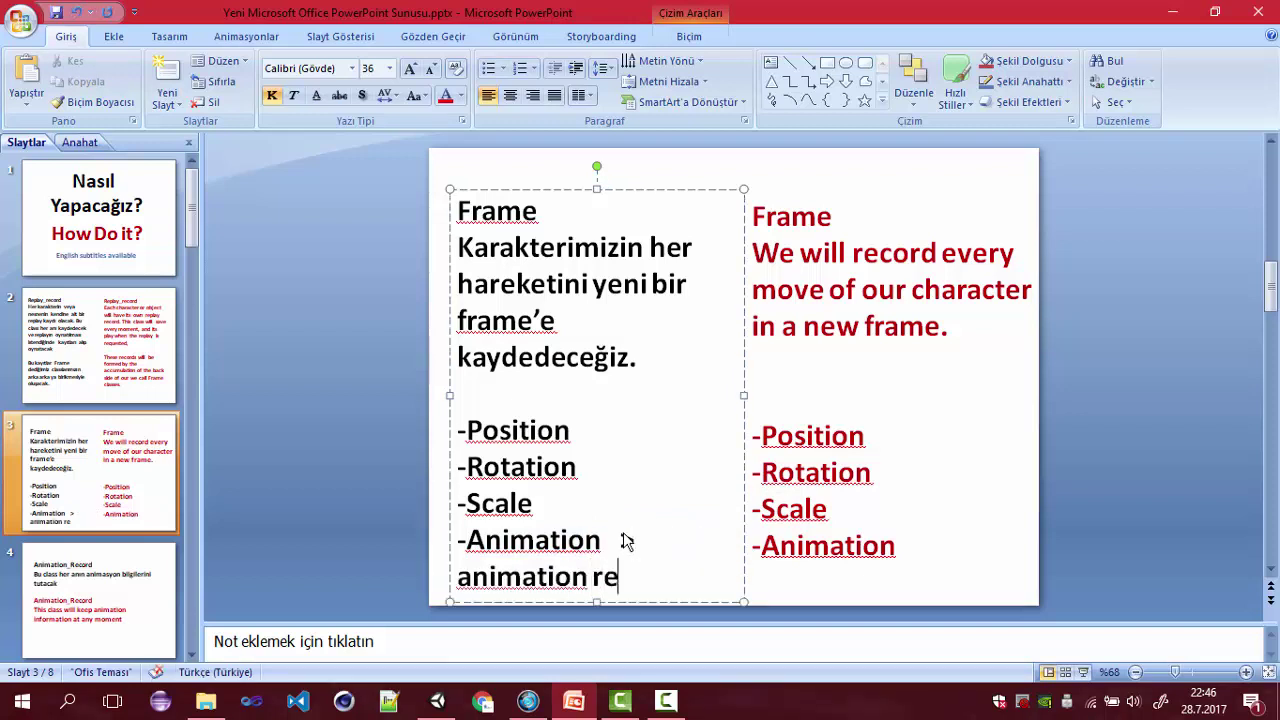
type("cord")
left_click(12, 597)
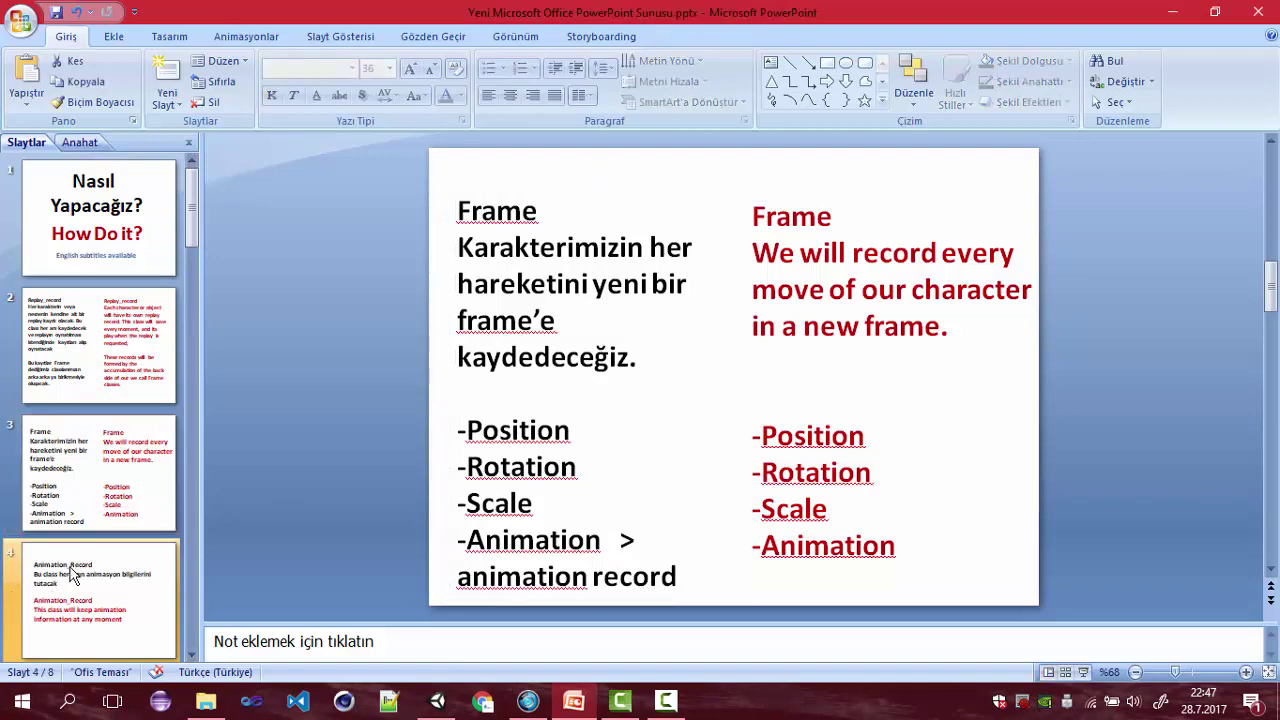
double_click(655, 272)
double_click(543, 298)
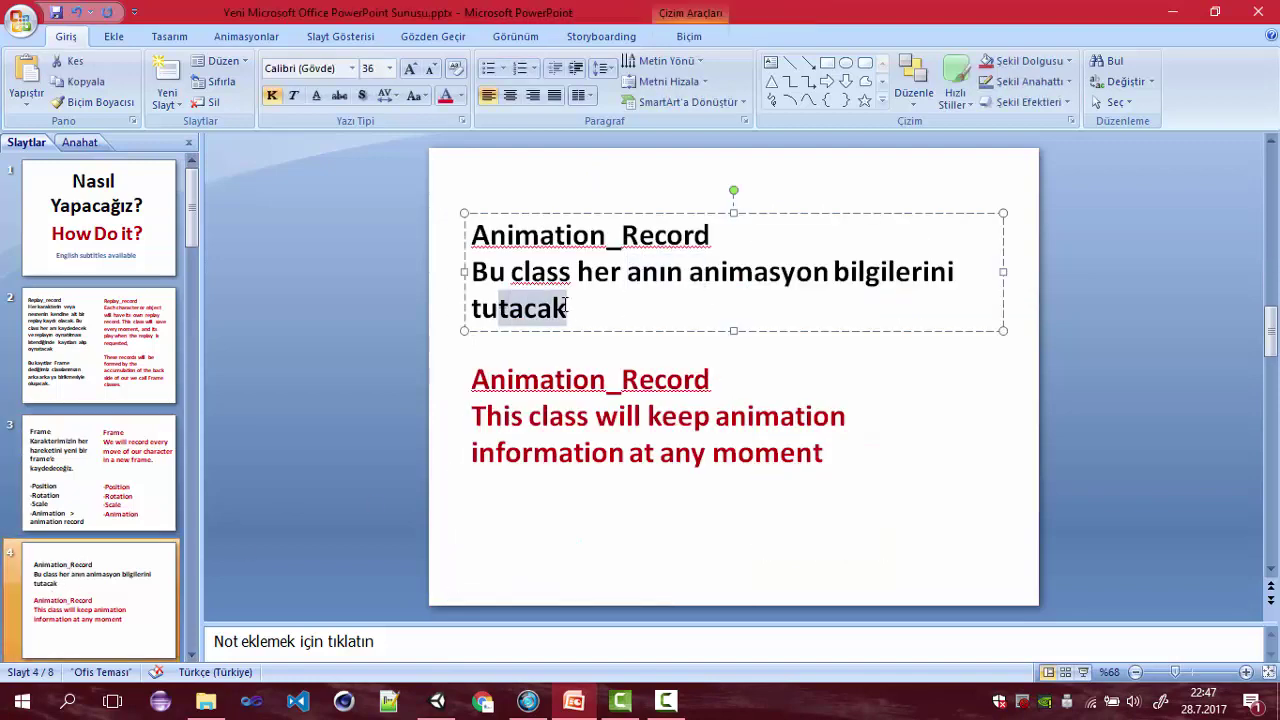
left_click(458, 370)
Step: Show slide 5 on Replay_Recorder and highlight the word 'nesnenin'
scroll(83, 513, "down", 1)
left_click(100, 578)
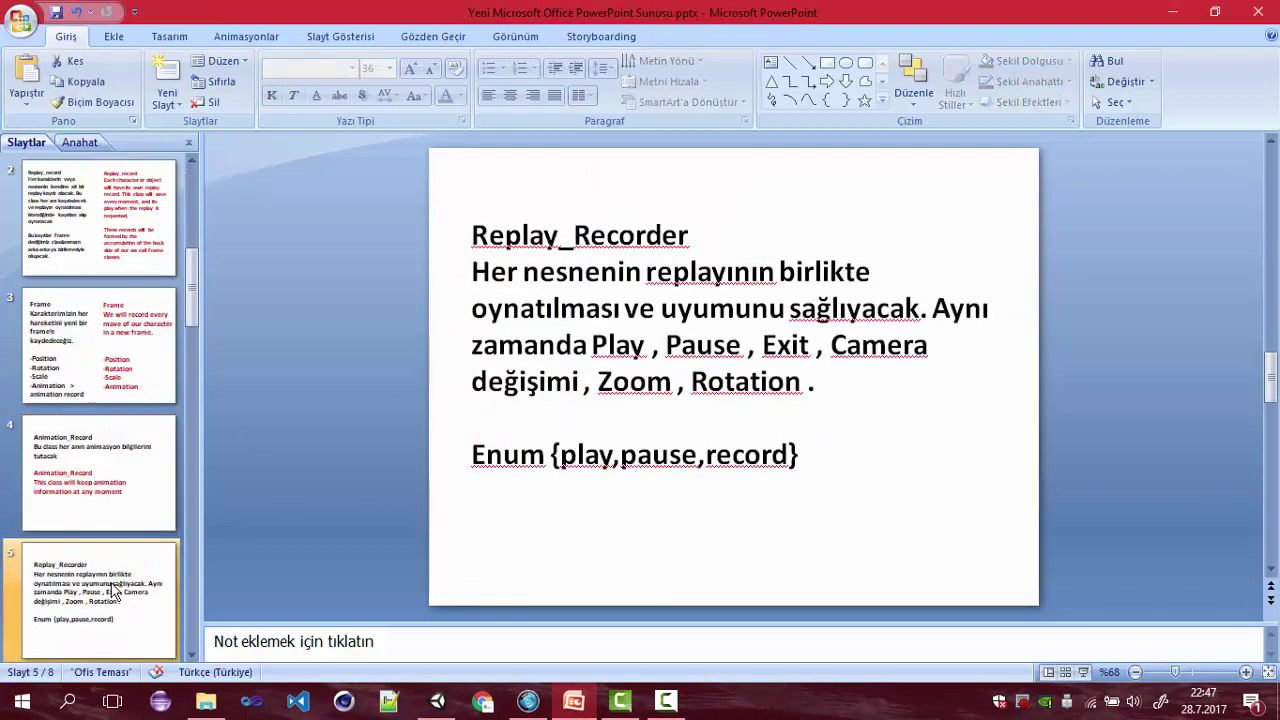
double_click(595, 272)
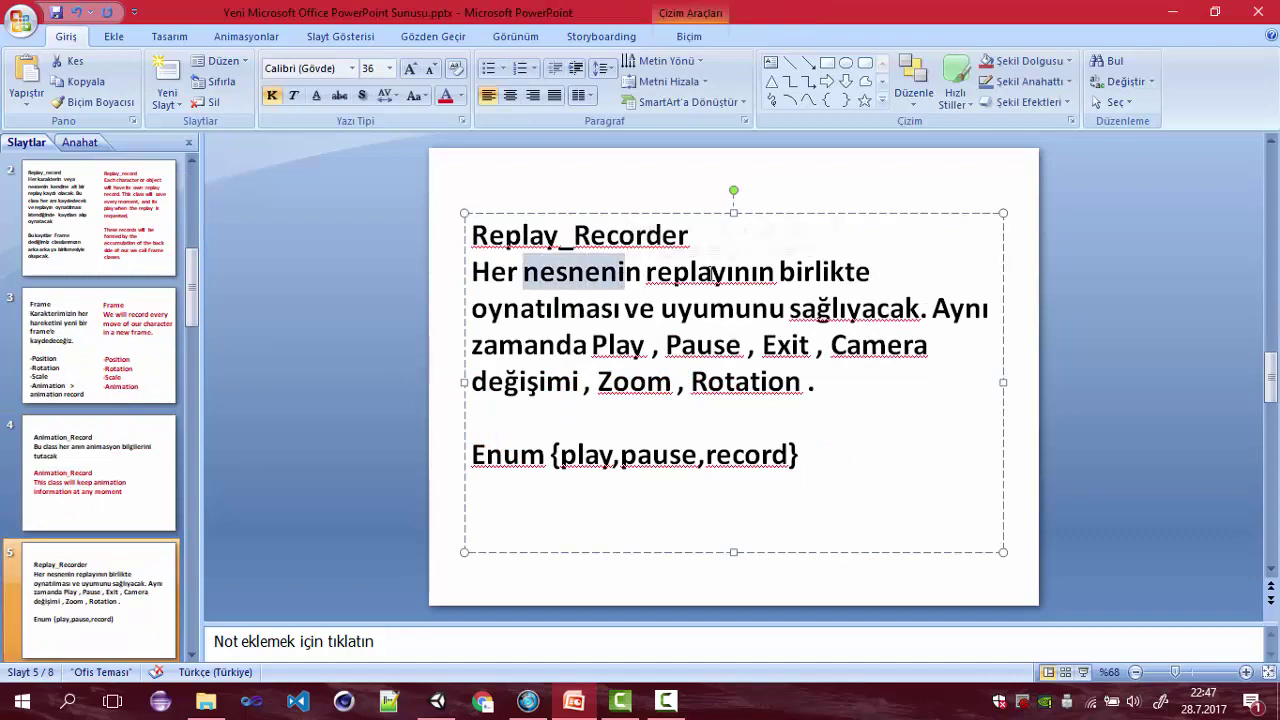
left_click(610, 480)
Step: Show Unity's Scene view, highlight 'oynatılması ve' on the slide, then return to Unity
left_click(443, 695)
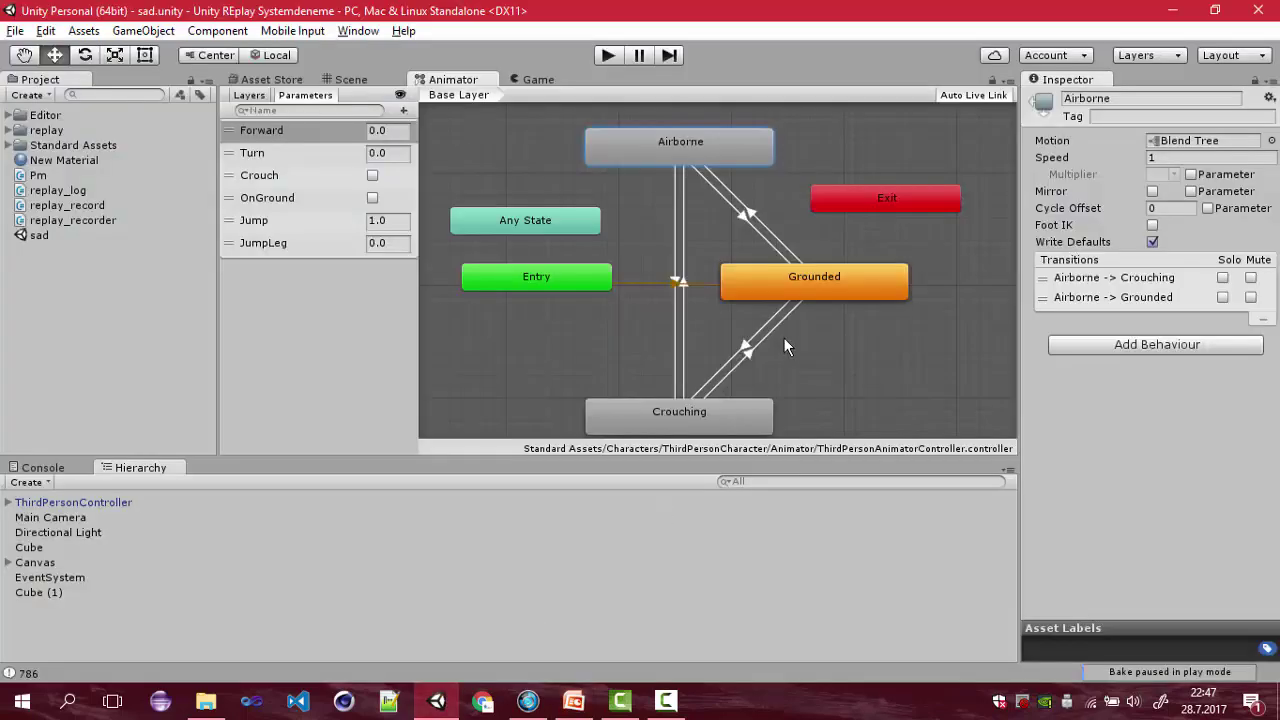
left_click(340, 80)
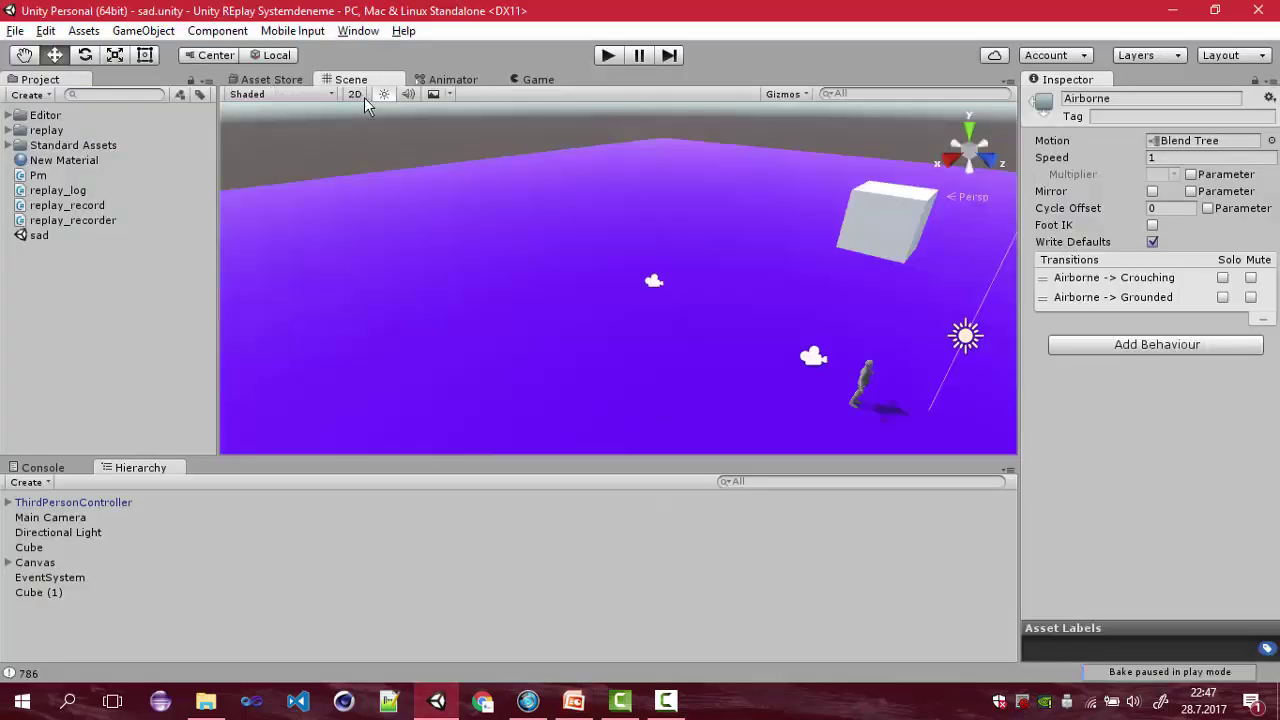
left_click(573, 701)
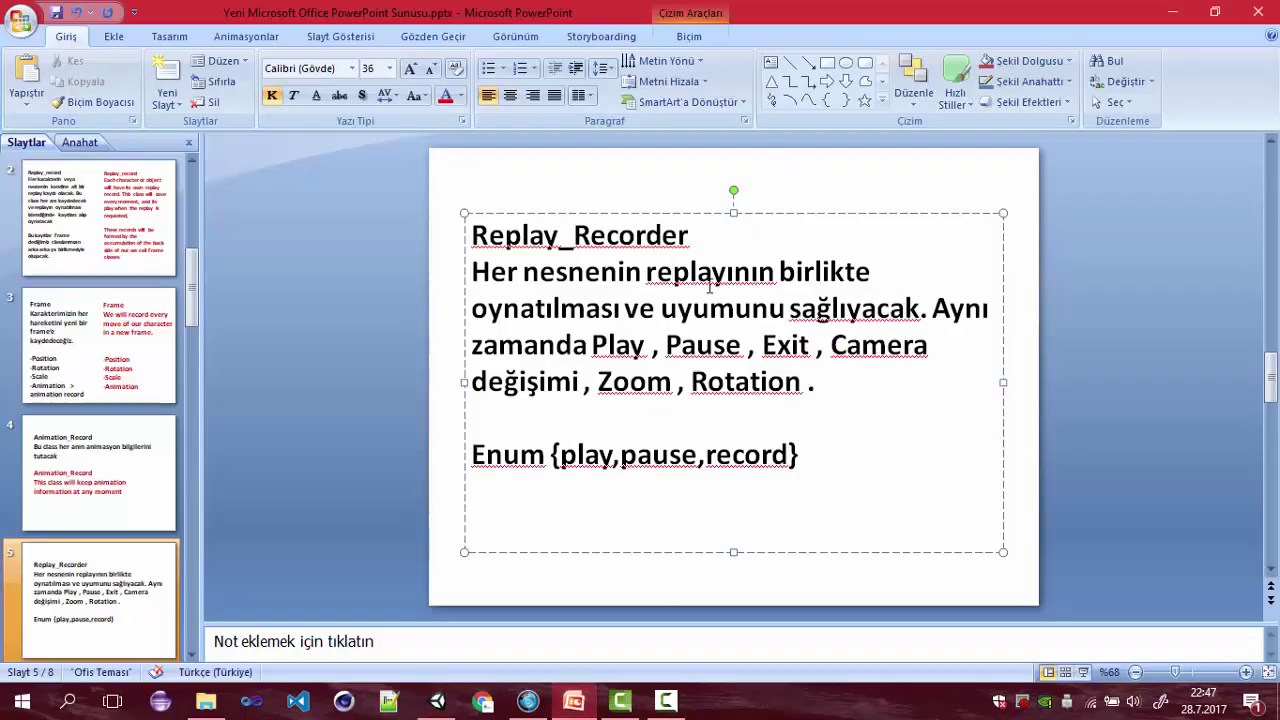
left_click_drag(560, 308, 658, 310)
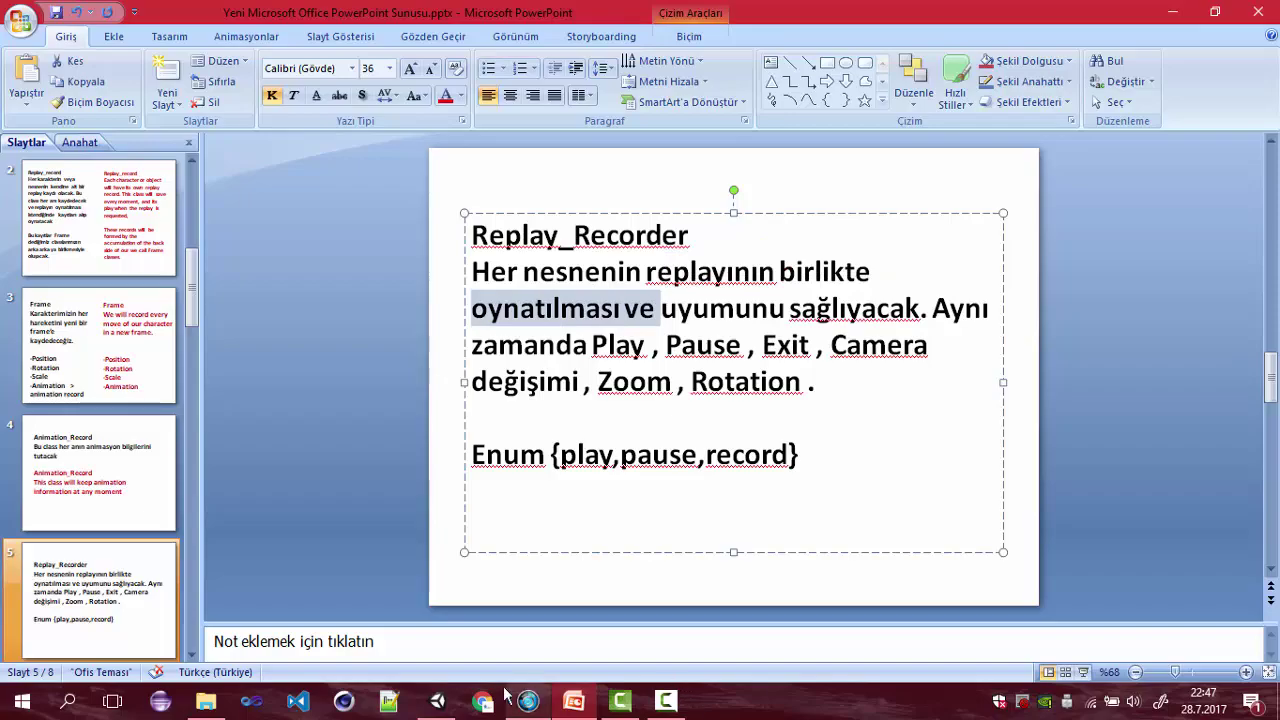
left_click(451, 705)
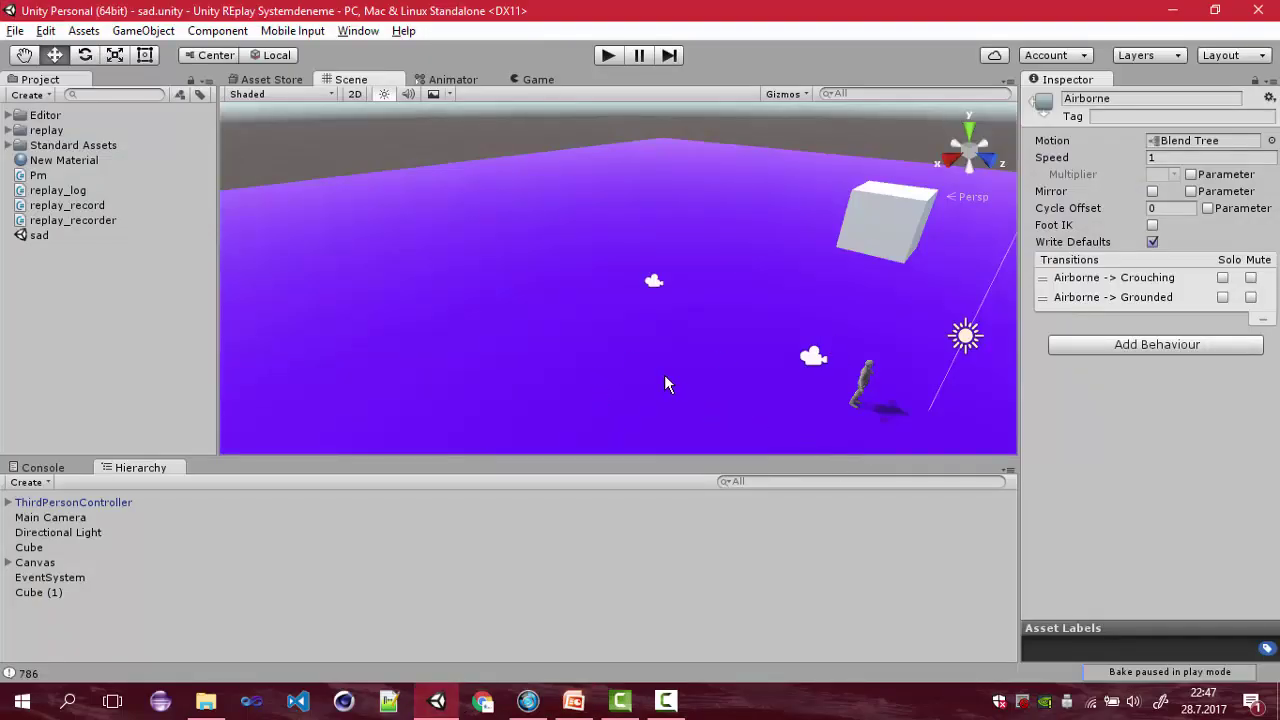
Step: Switch to the Game view showing the character, replay slider and playback buttons
left_click(530, 80)
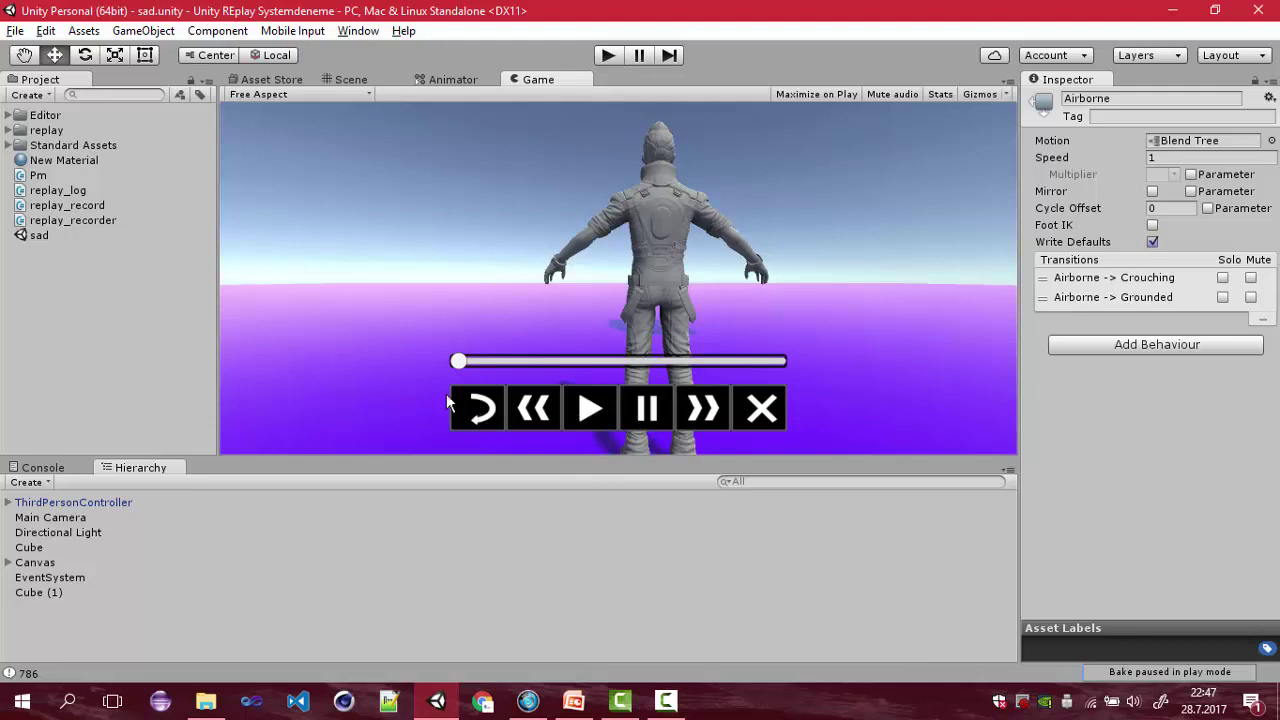
Step: Highlight the Enum word and its play, pause, record values on slide 5, then scroll to slide 6
left_click(573, 701)
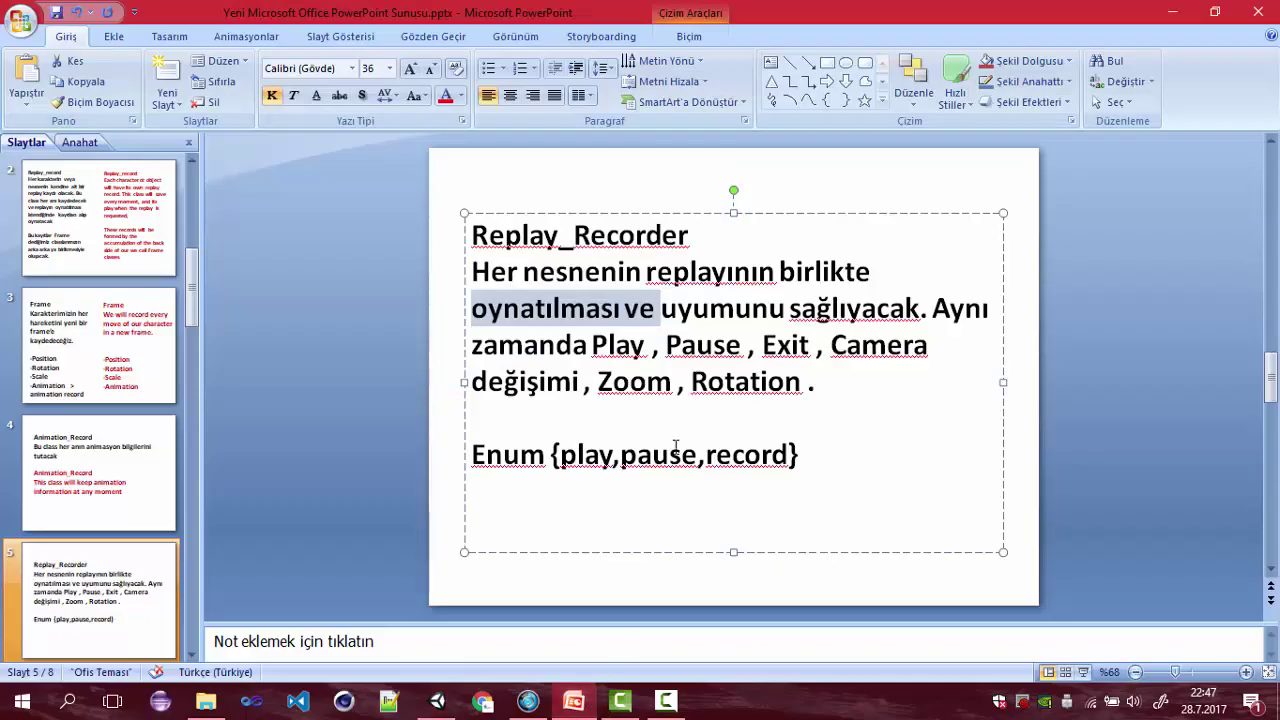
left_click_drag(472, 456, 563, 465)
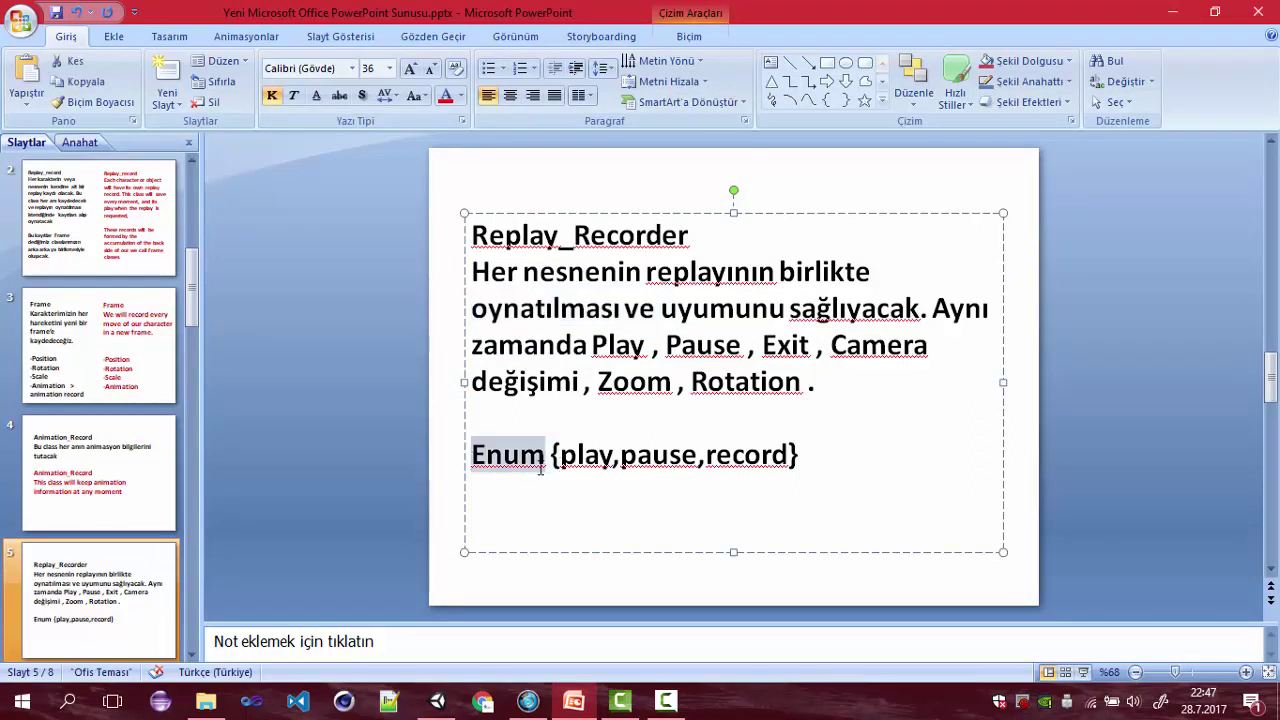
left_click(551, 465)
left_click_drag(560, 458, 622, 461)
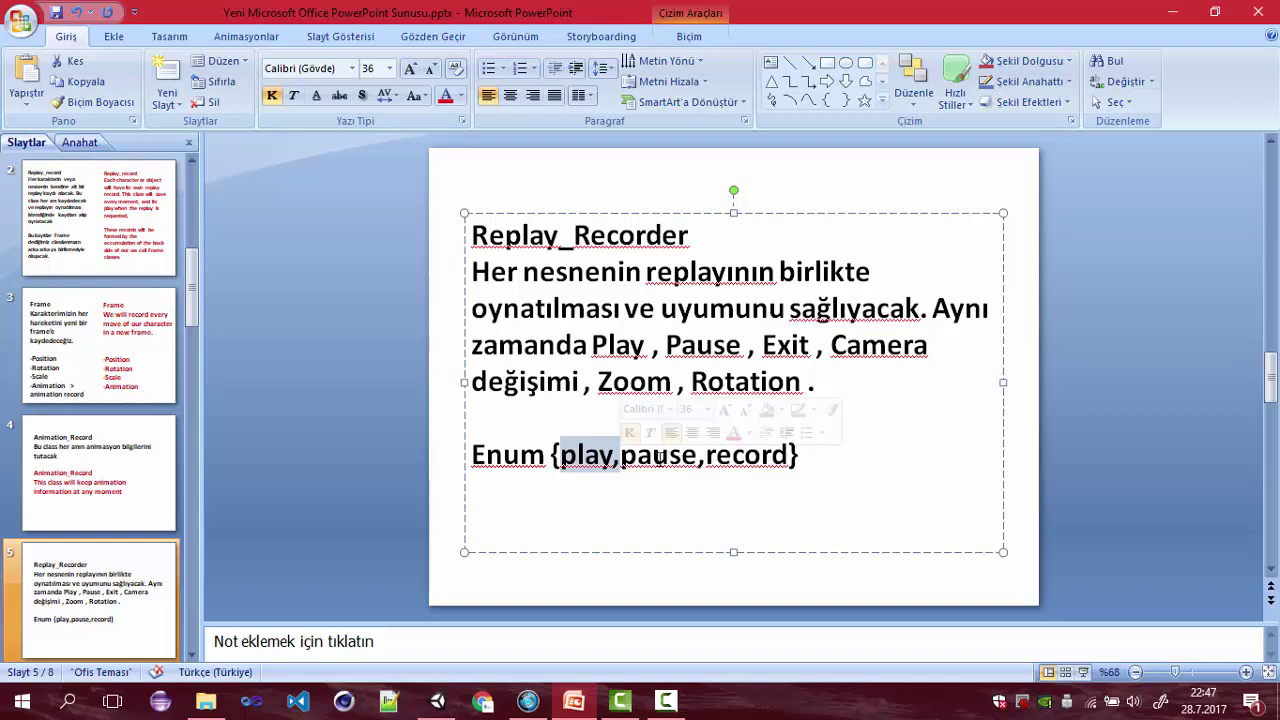
mouse_move(620, 460)
left_mouse_down()
mouse_move(755, 466)
mouse_move(565, 458)
left_mouse_up()
left_click(774, 517)
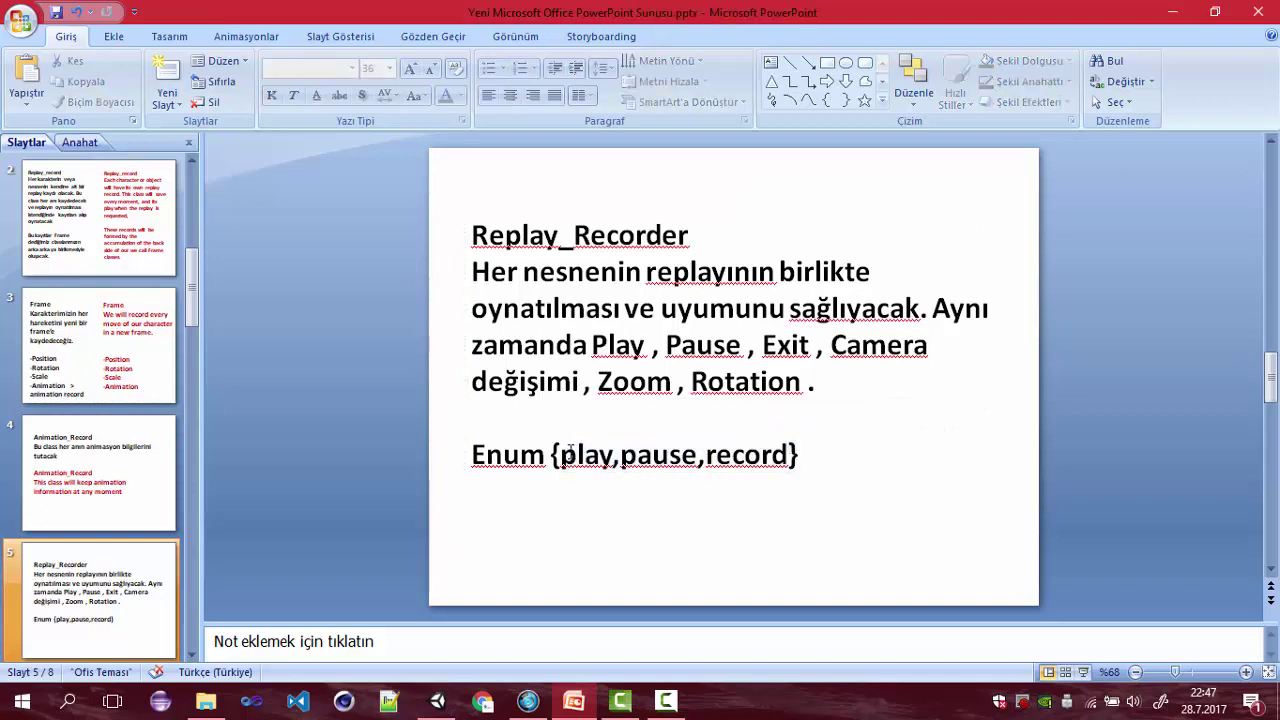
left_click_drag(790, 456, 594, 453)
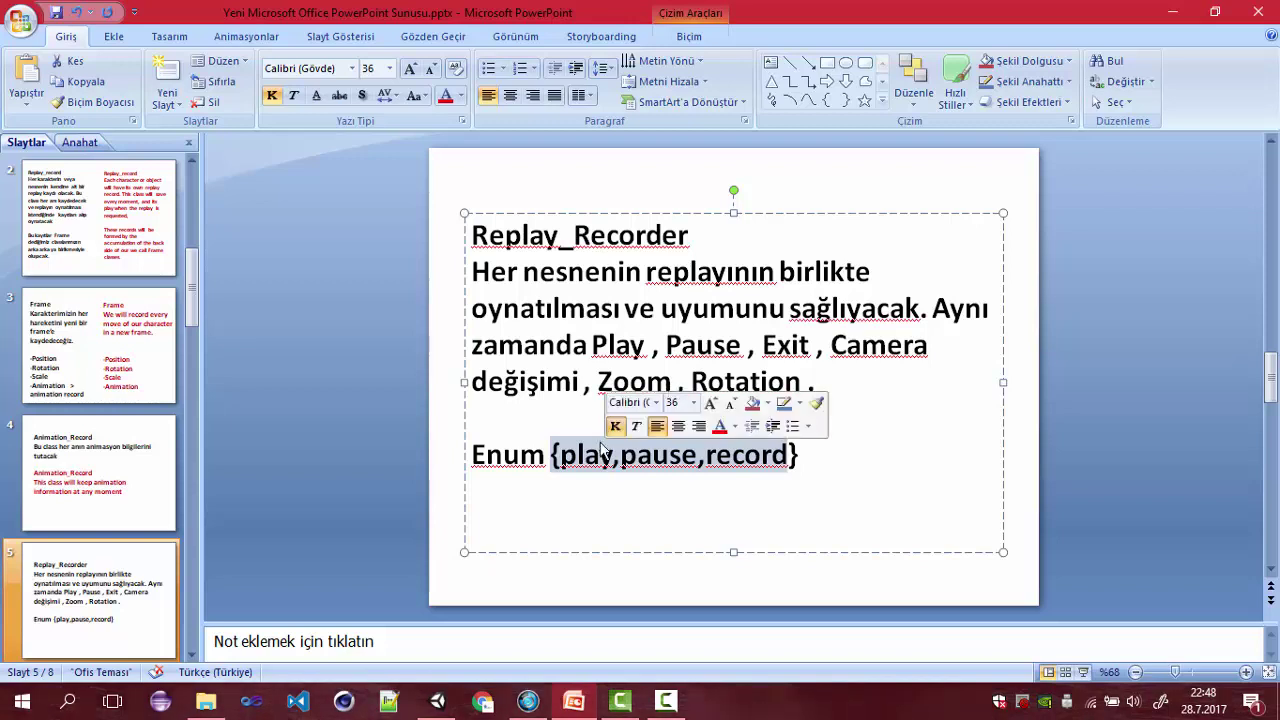
left_click(571, 237)
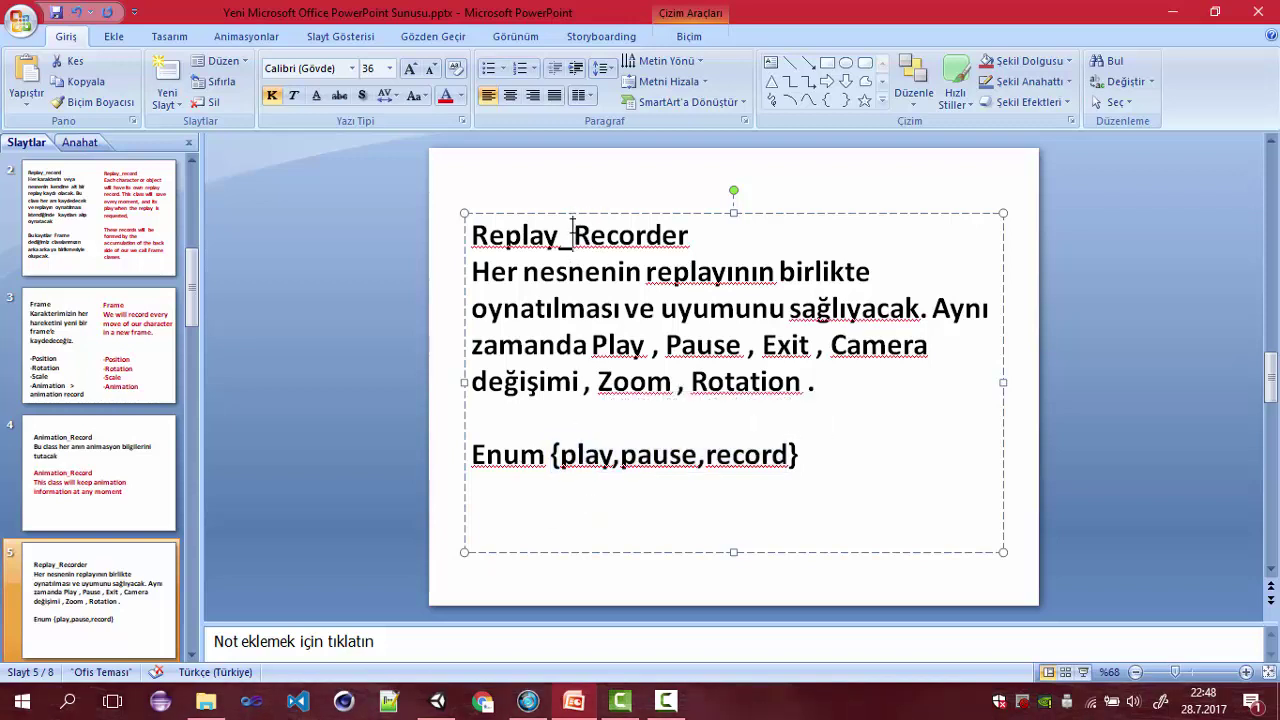
double_click(500, 455)
scroll(319, 487, "down", 1)
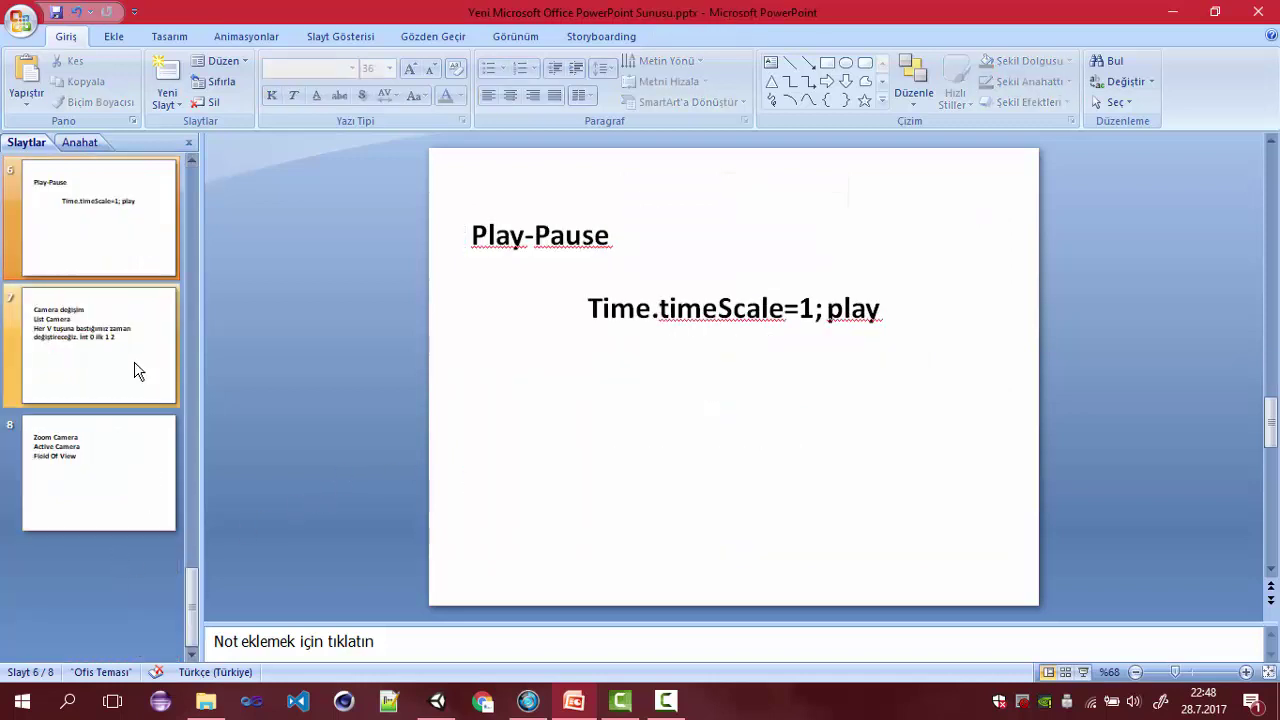
Step: Select the Play-Pause title, glance at Unity, and return to slide 6
scroll(140, 400, "up", 2)
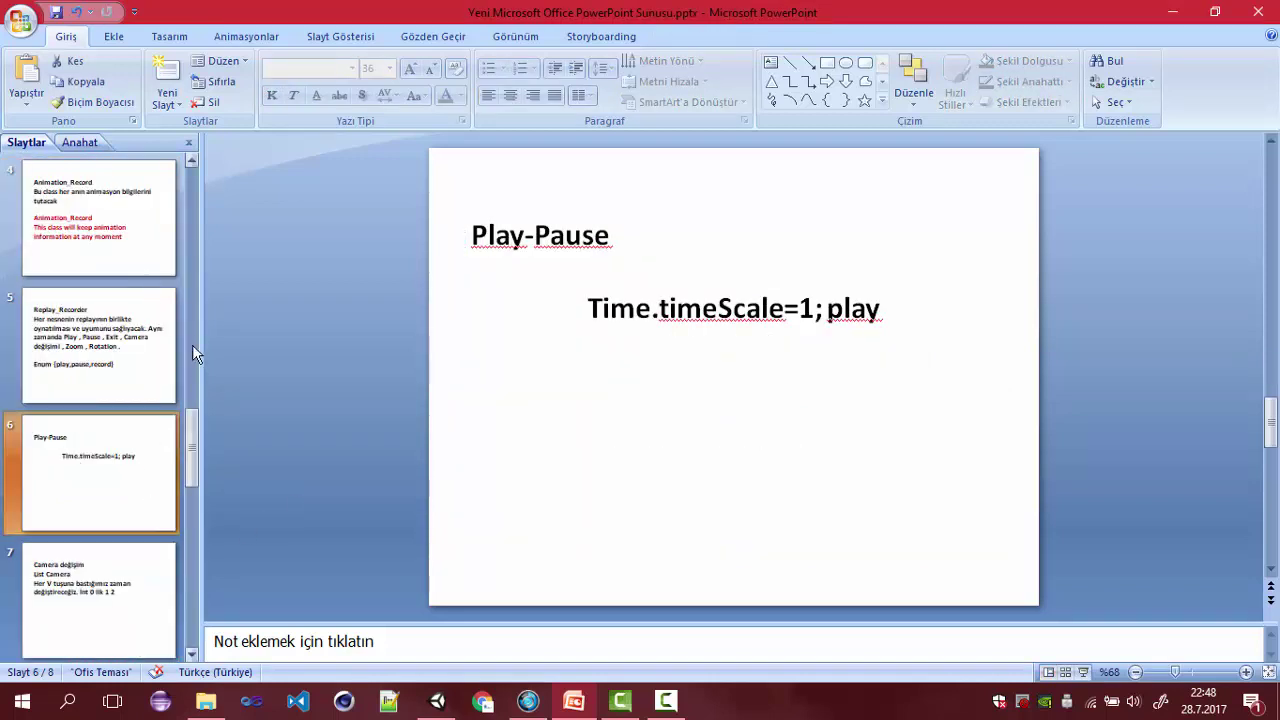
left_click_drag(472, 236, 612, 236)
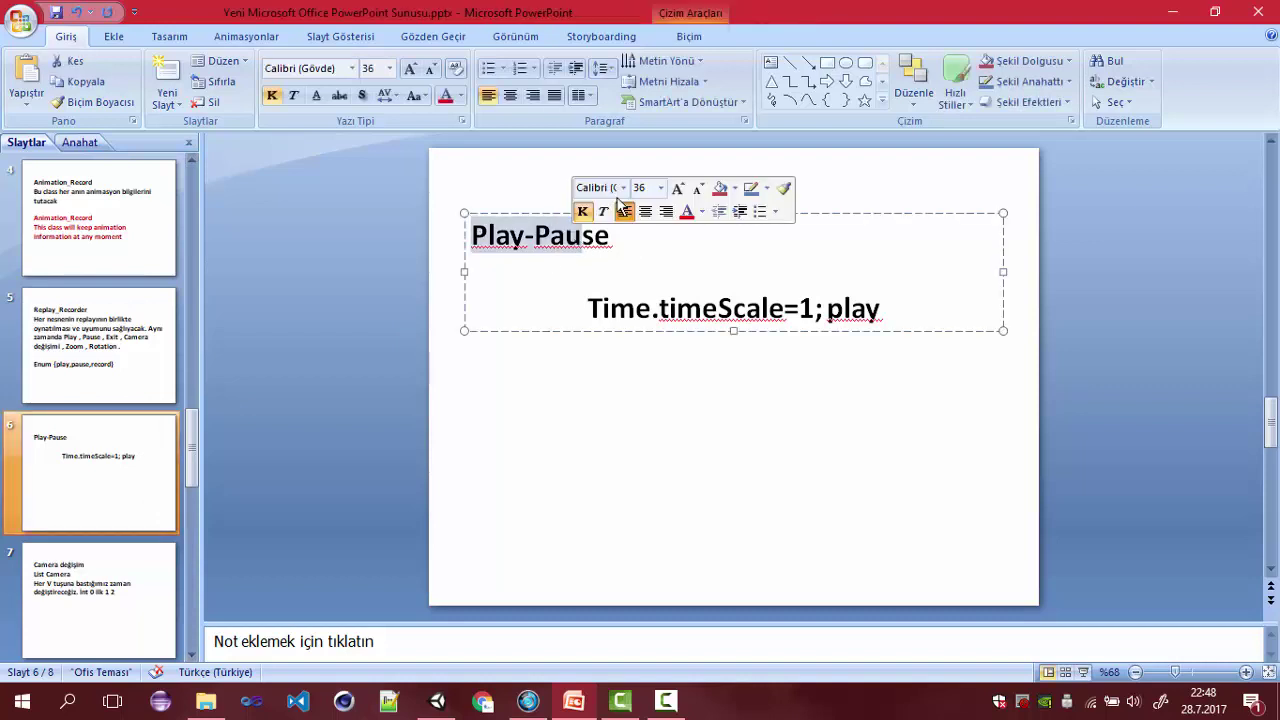
left_click(558, 260)
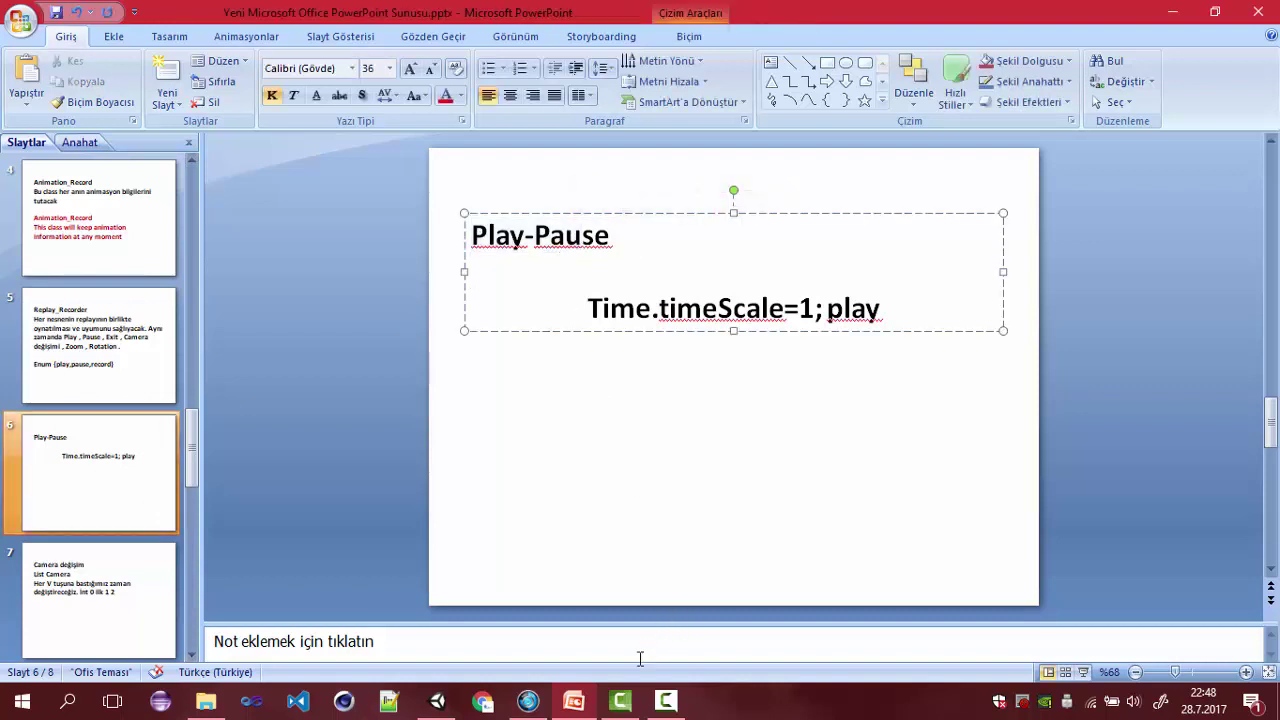
left_click(436, 700)
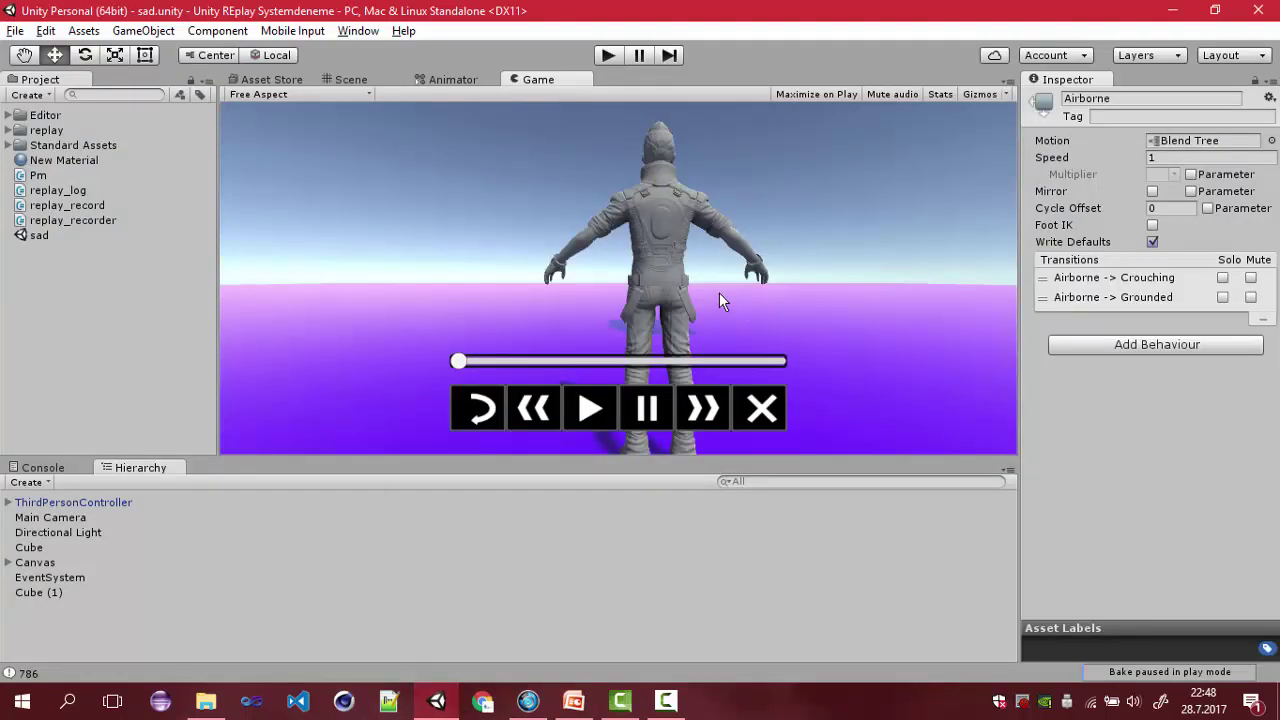
left_click(573, 700)
Step: Select the Time.timeScale=1; play code line on slide 6
left_click_drag(608, 308, 770, 308)
left_click(784, 308)
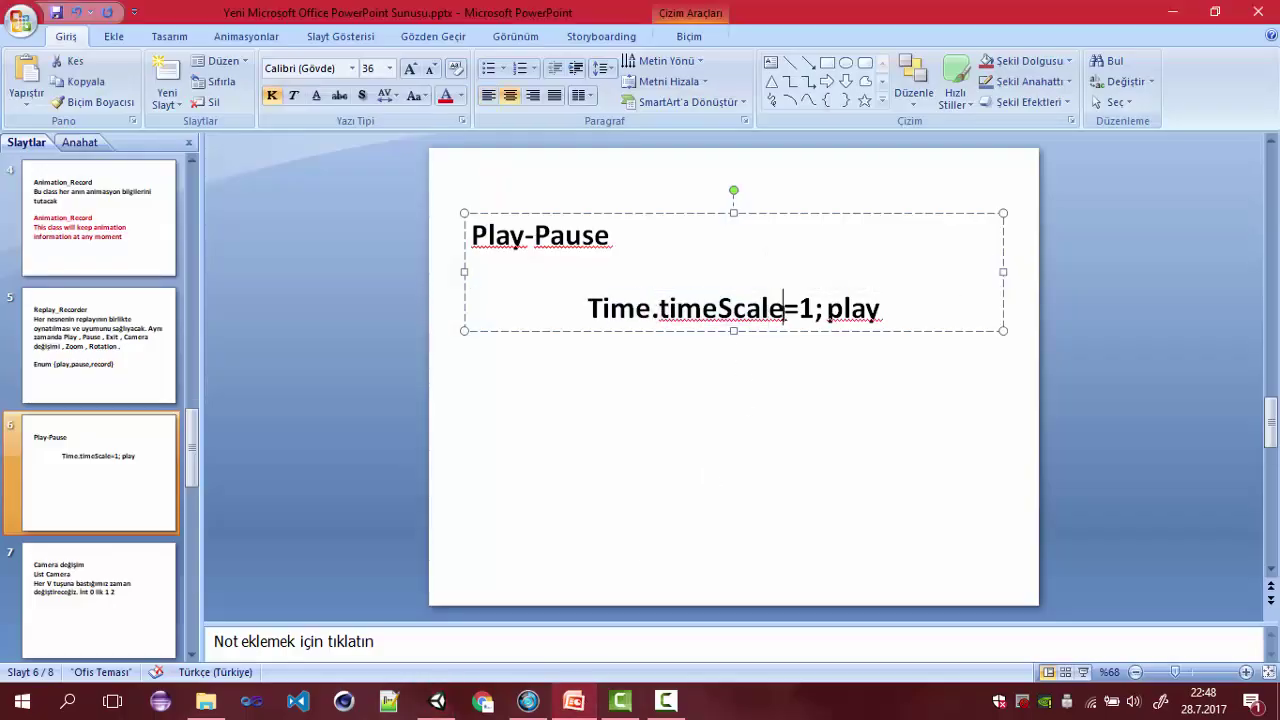
left_click_drag(588, 308, 880, 318)
left_click(913, 322)
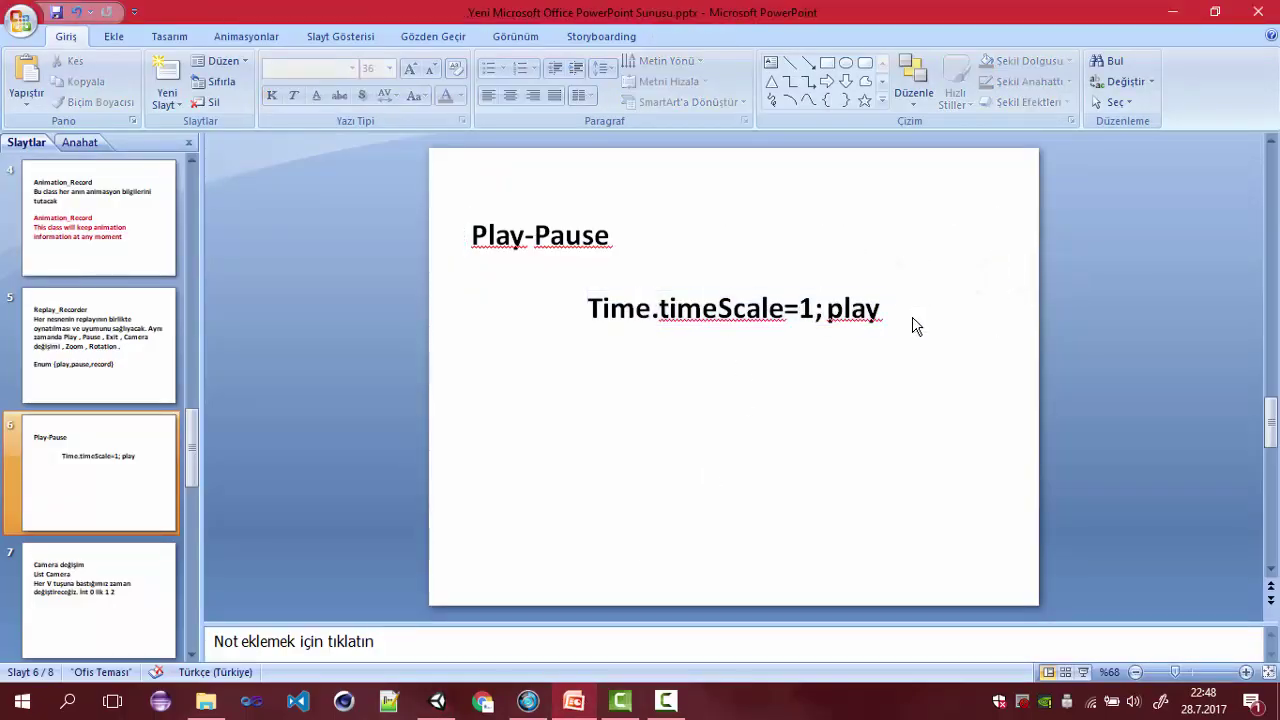
double_click(828, 312)
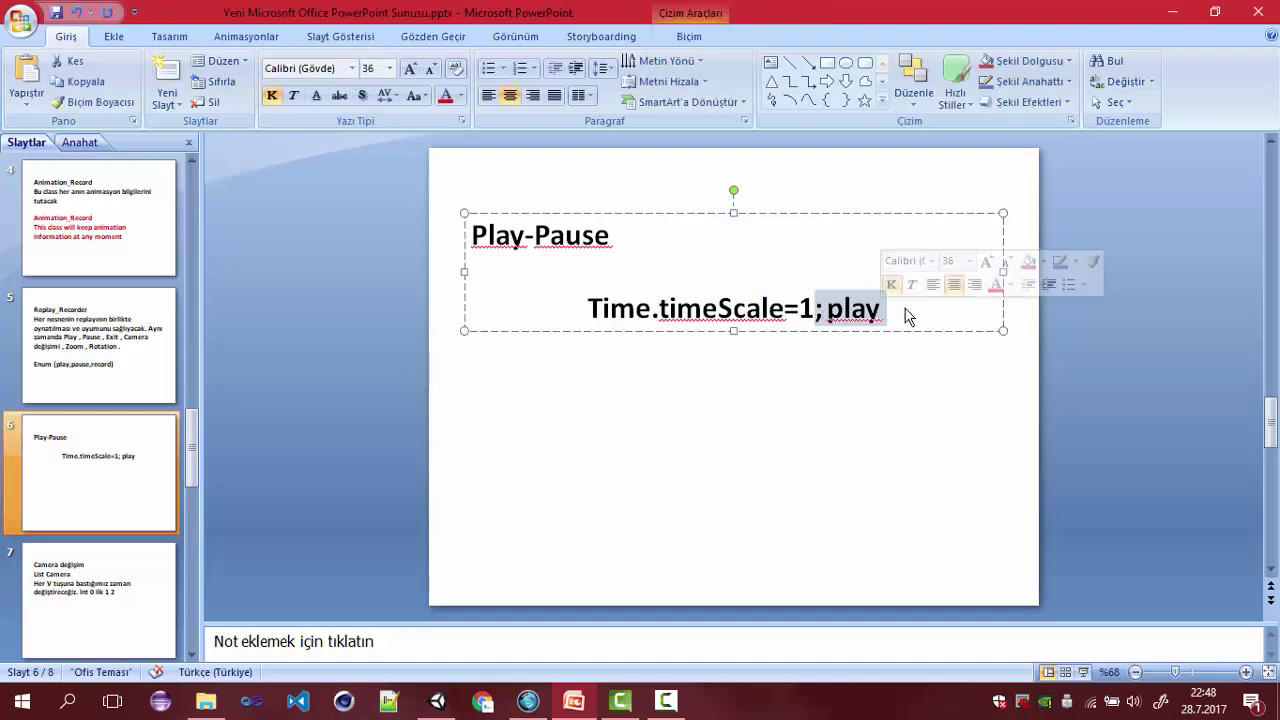
left_click(897, 328)
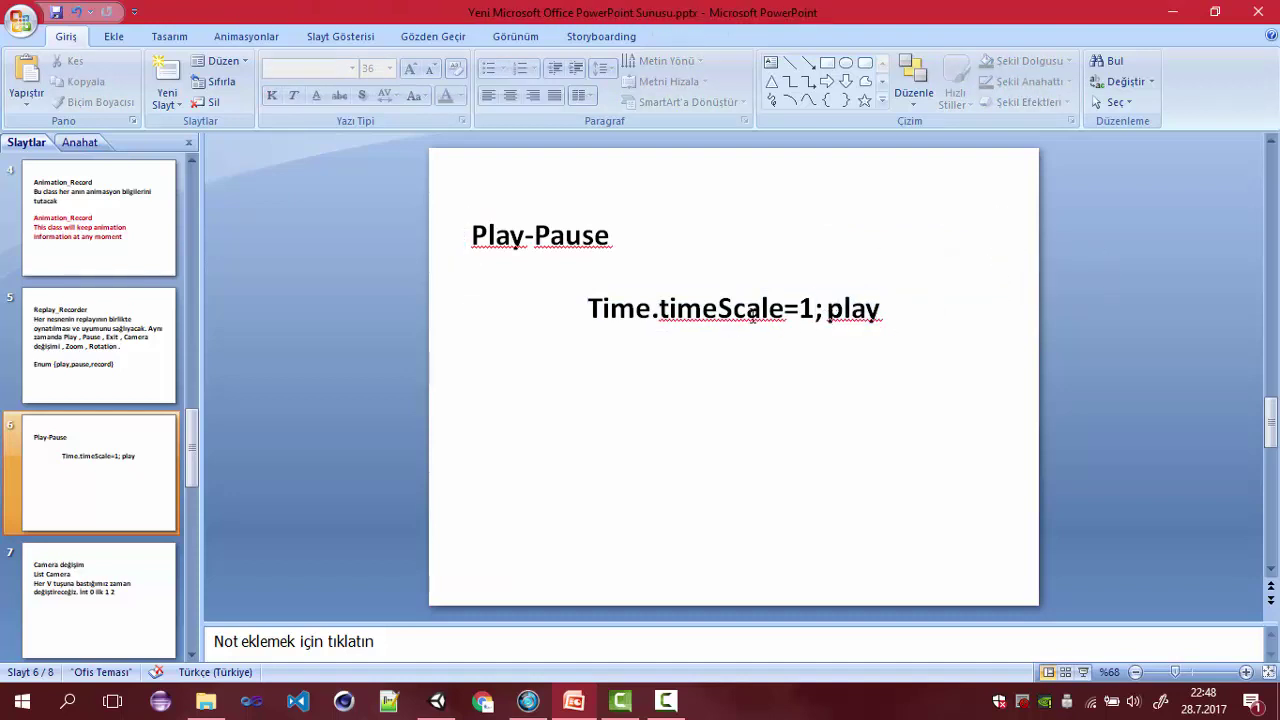
left_click_drag(588, 310, 893, 320)
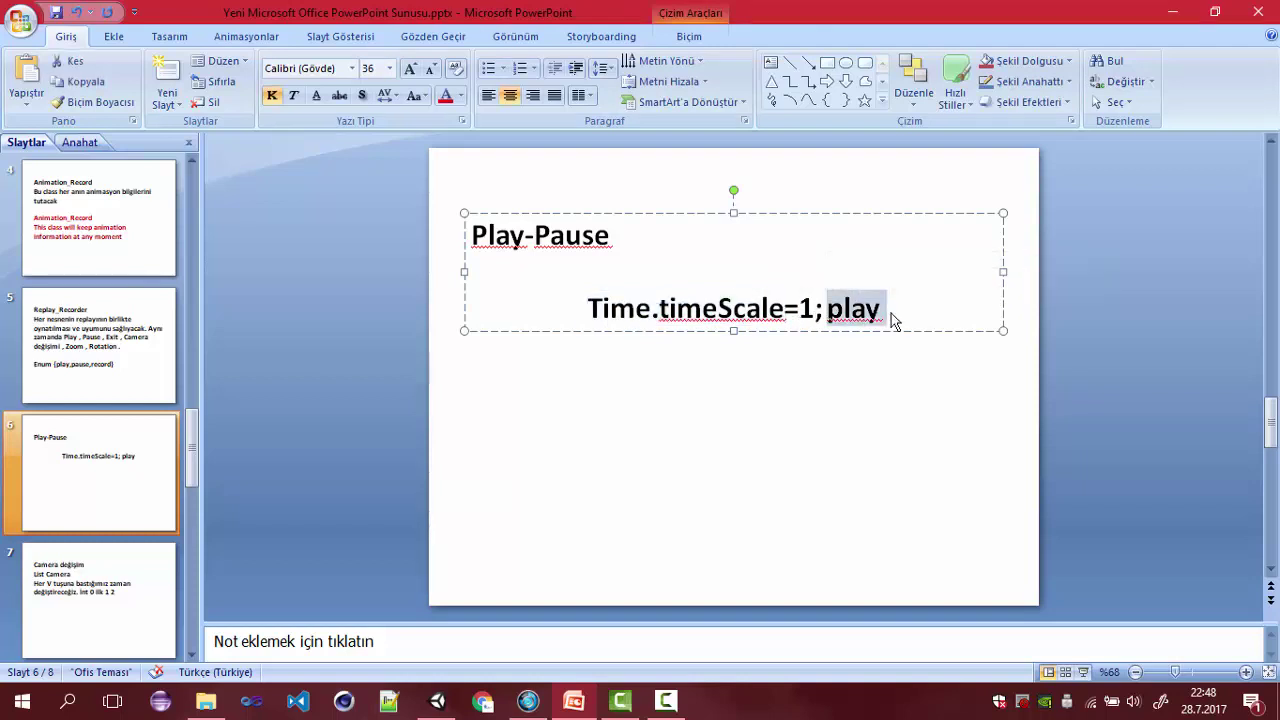
Step: Rewrite the line as Time.timeScale=0;pause, then start the game in Unity's play mode
type("play")
key("BackSpace")
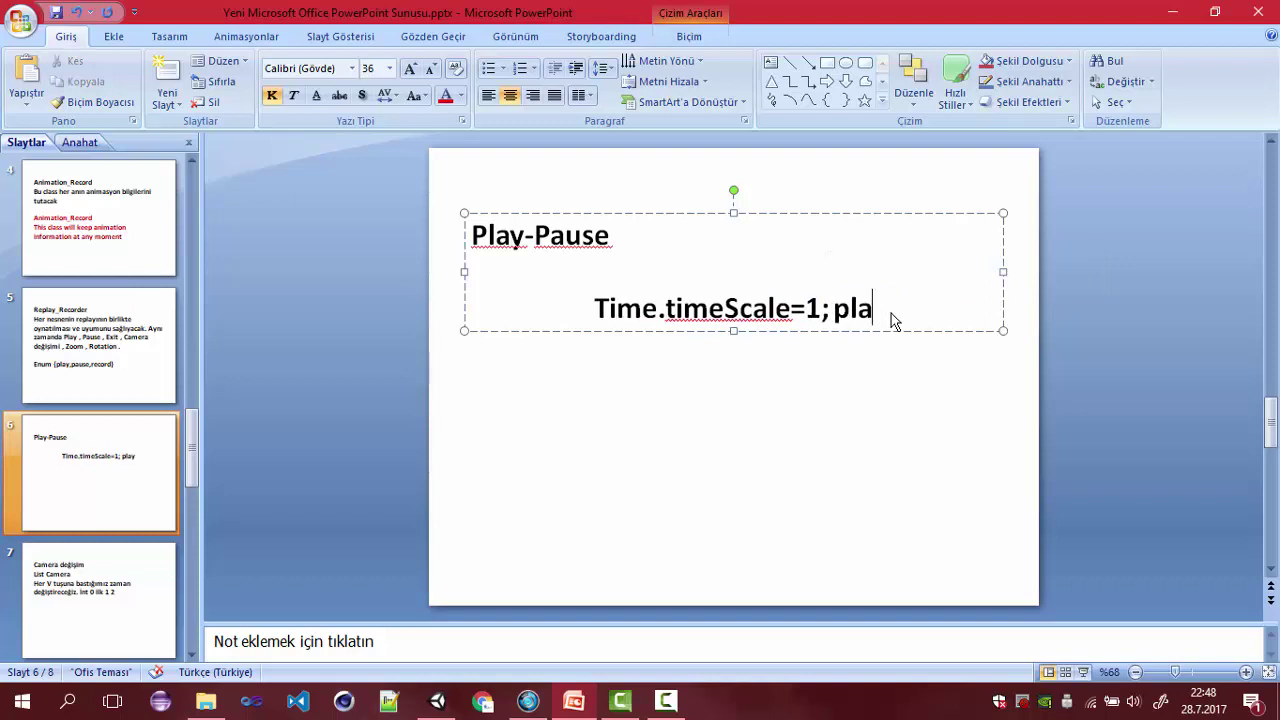
key("BackSpace")
key("BackSpace")
key("BackSpace")
key("BackSpace")
key("BackSpace")
type("0")
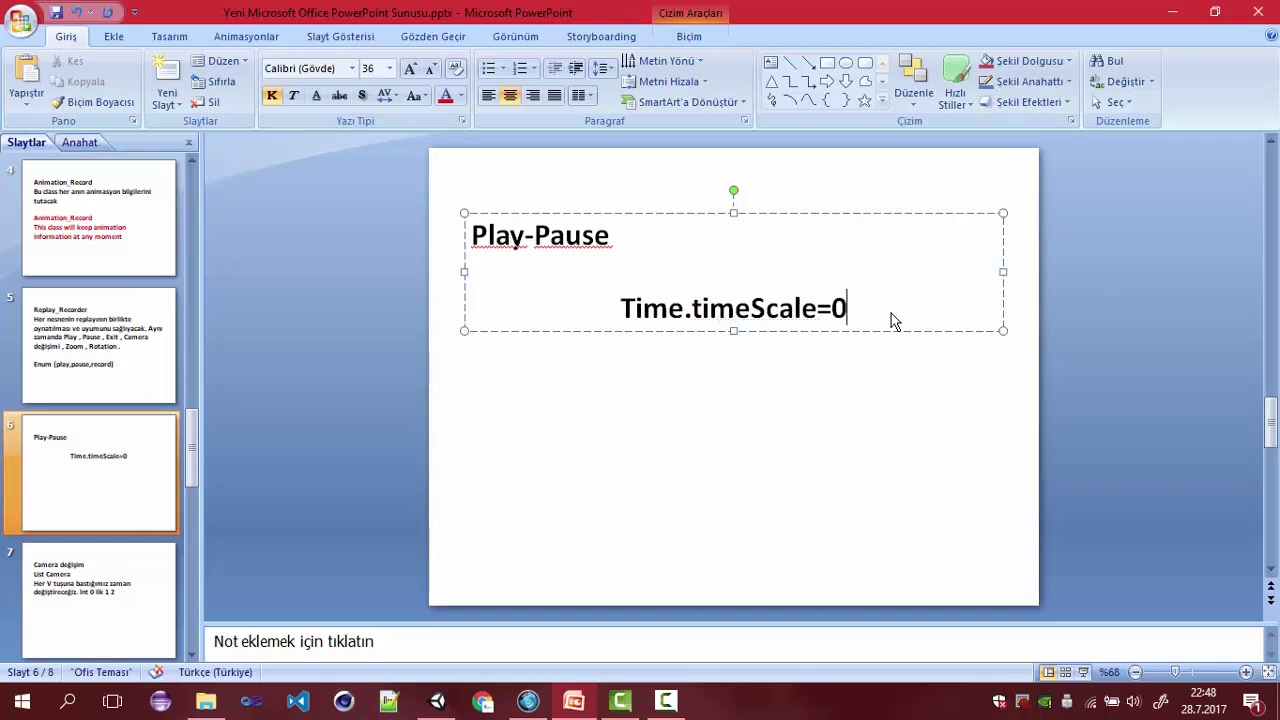
type(";d")
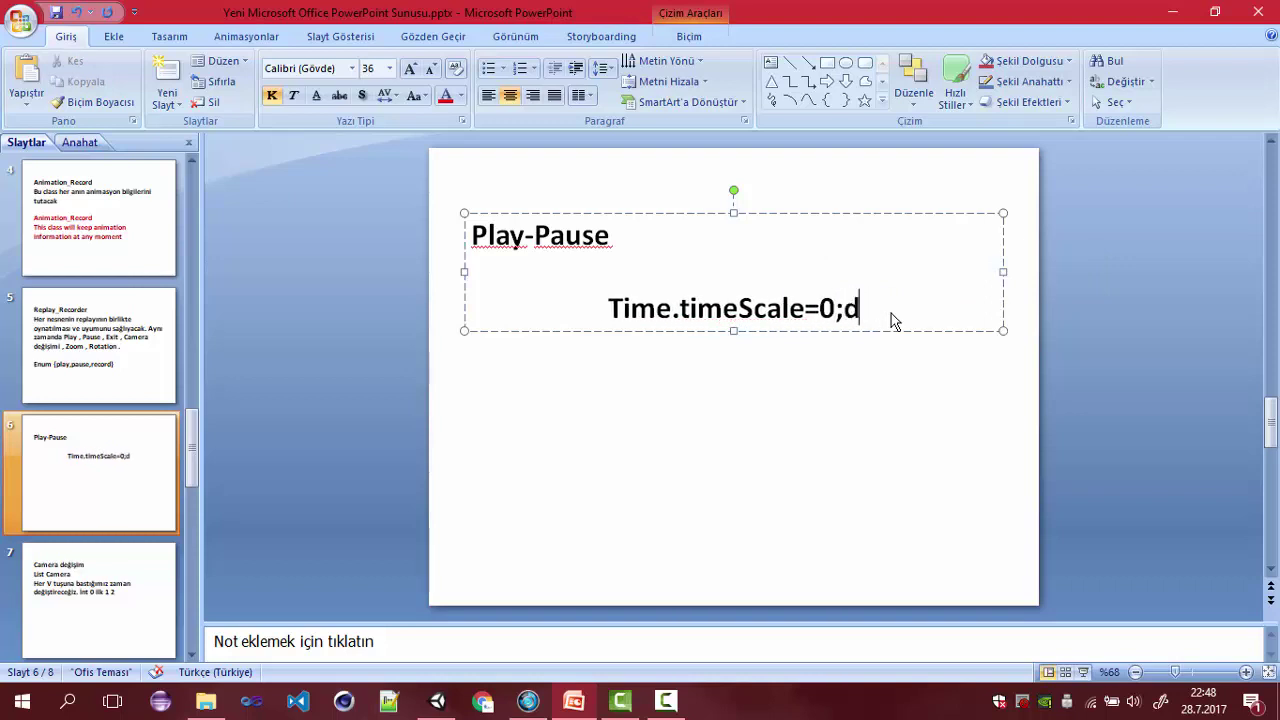
key("BackSpace")
type("st")
key("BackSpace")
key("BackSpace")
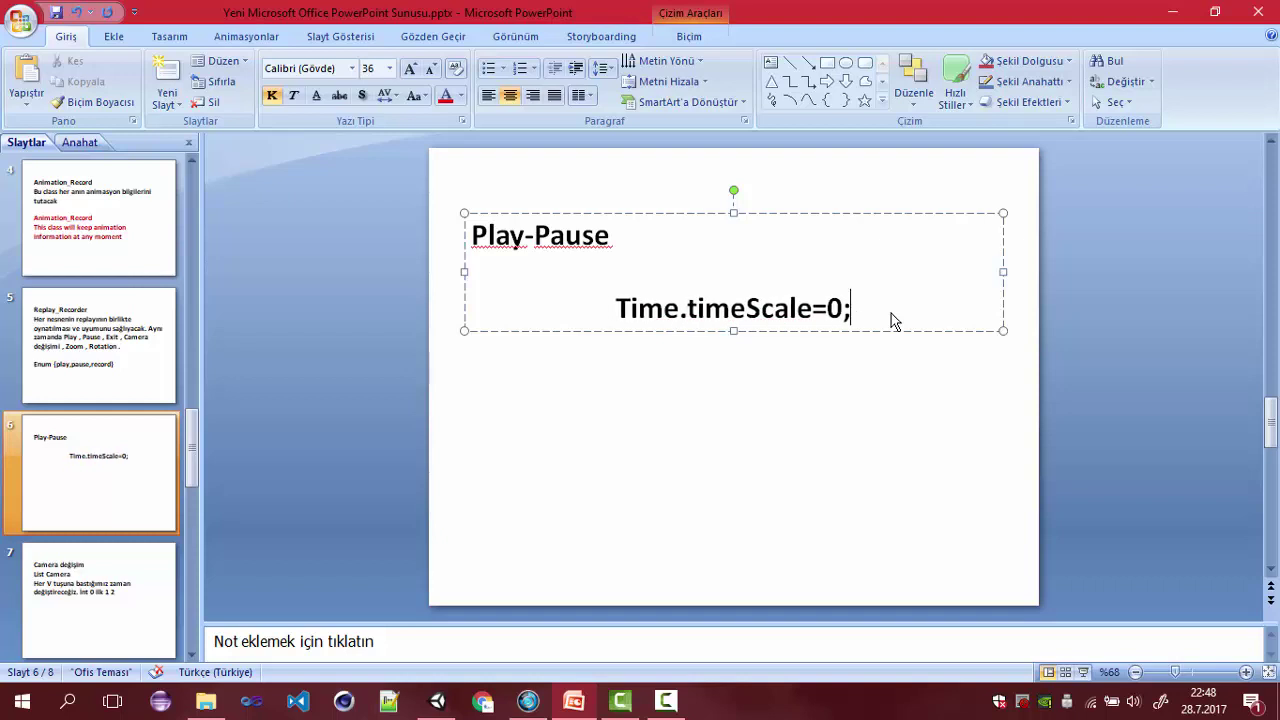
type("pause")
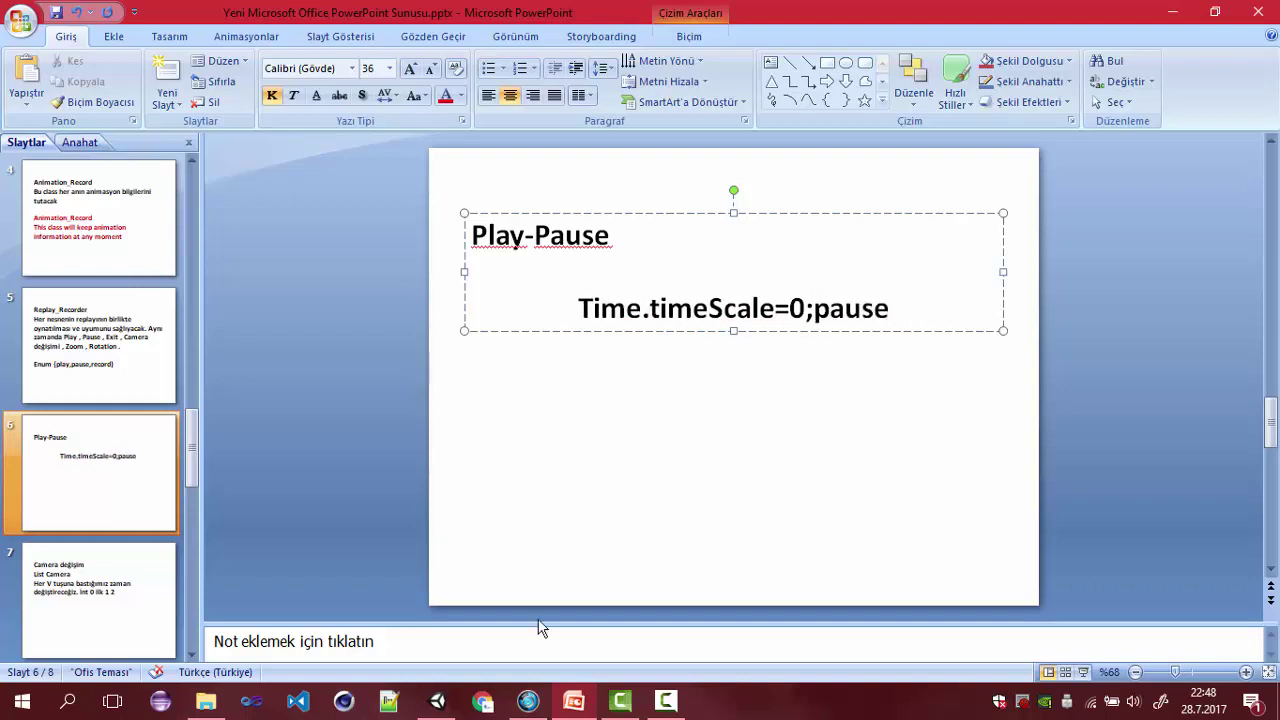
left_click(437, 700)
left_click(606, 55)
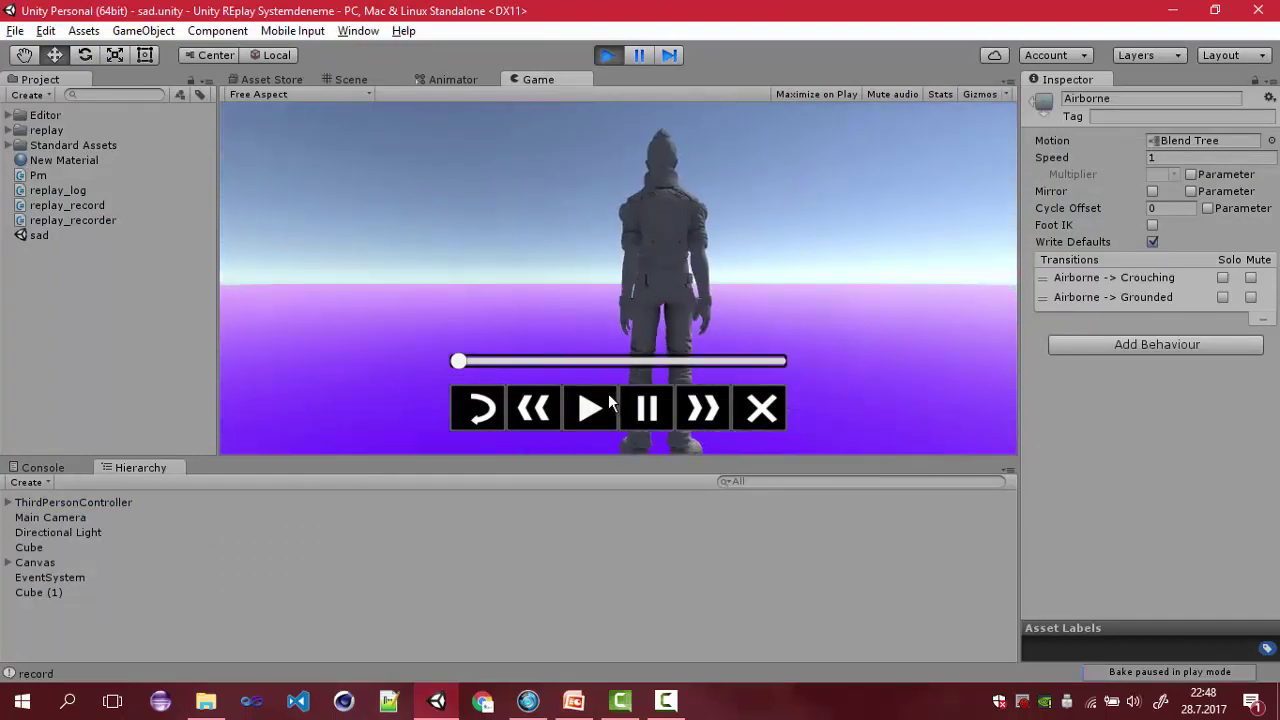
Step: Play the replay, pause it, resume, pause again, and let it run to the end
left_click(503, 407)
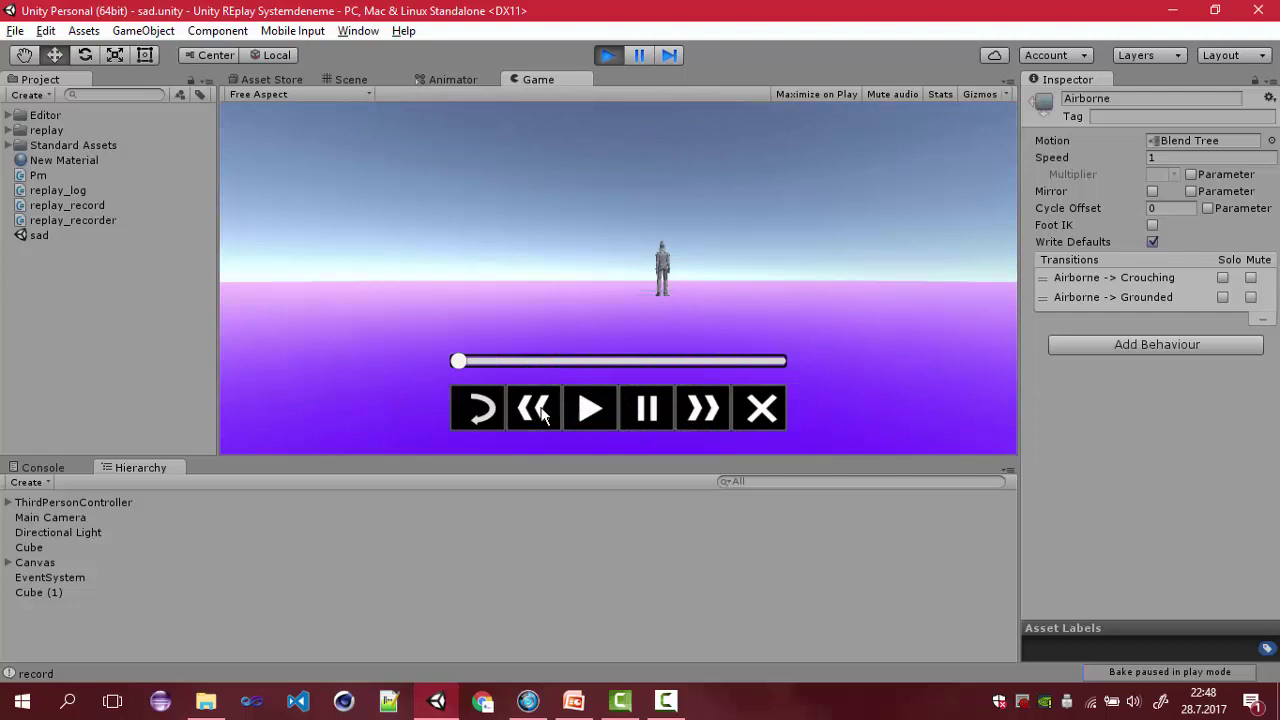
left_click(652, 409)
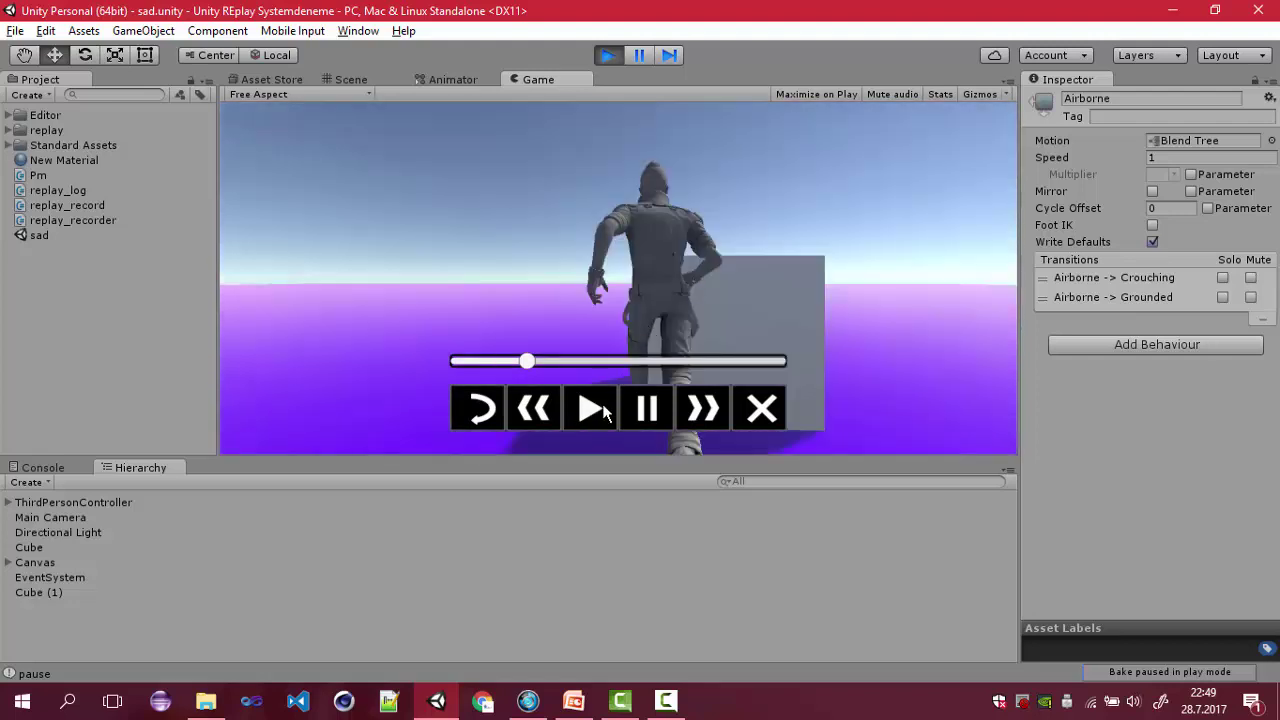
left_click(600, 410)
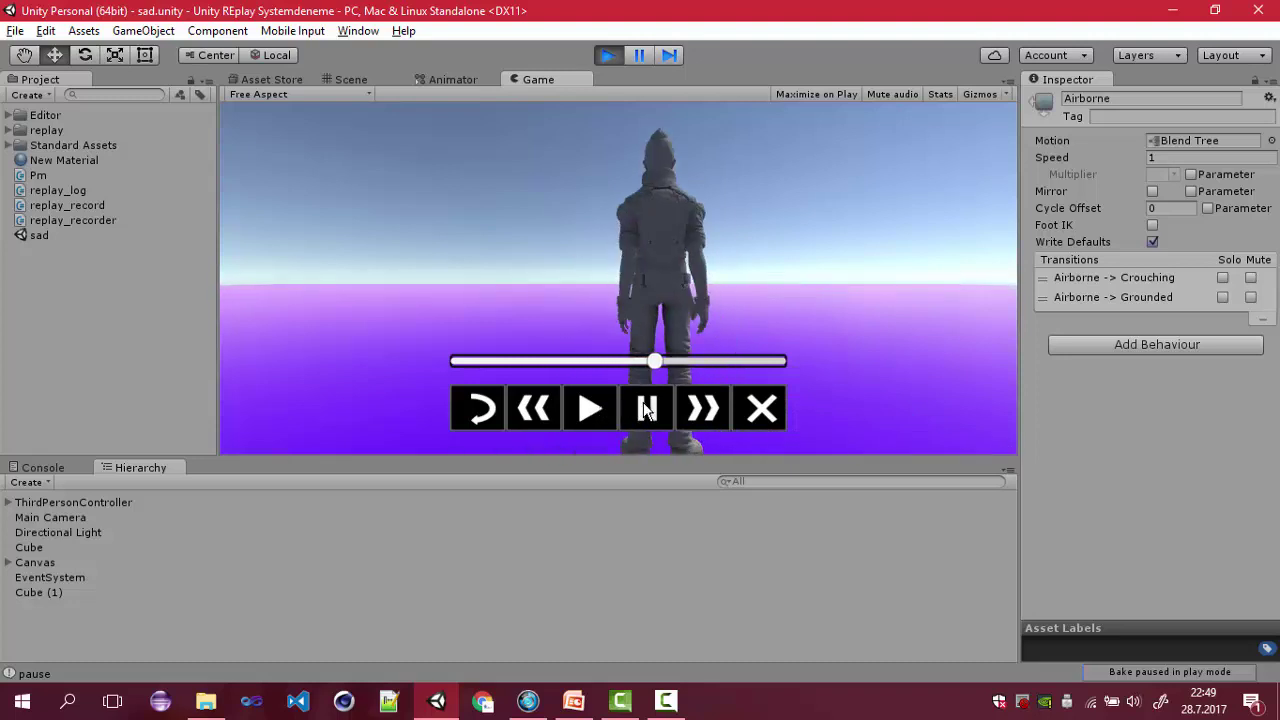
left_click(647, 408)
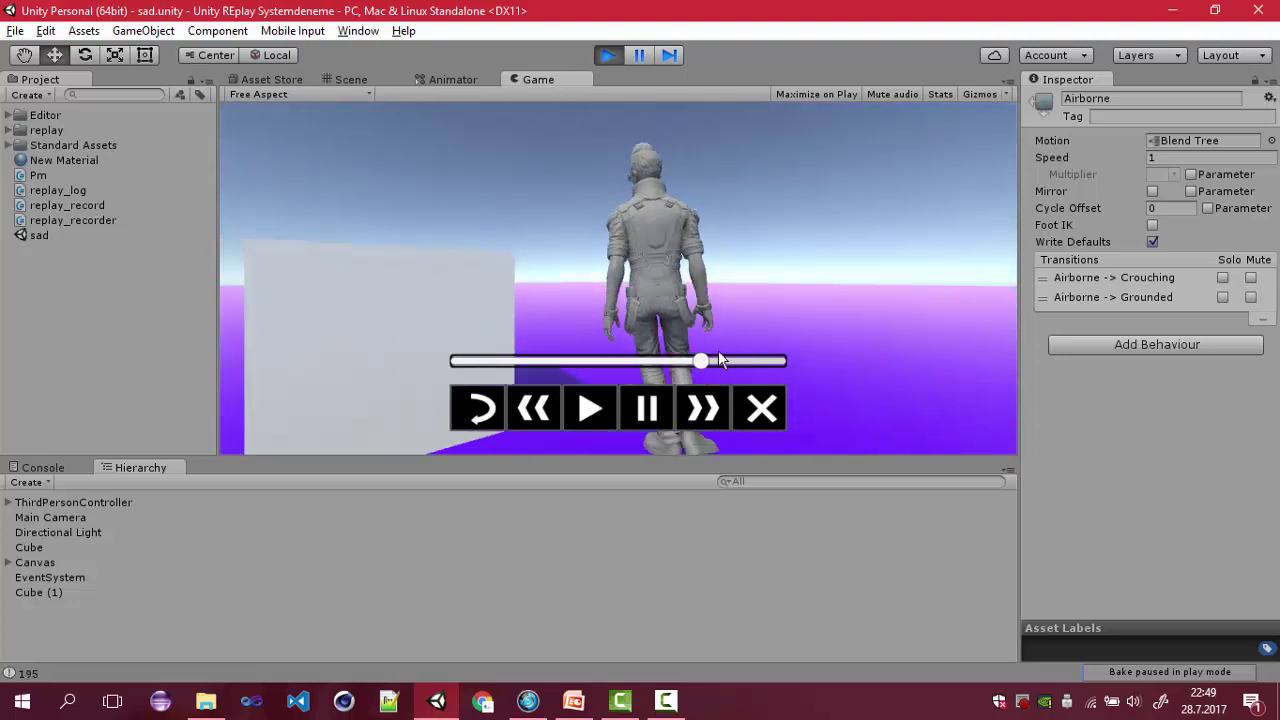
left_click(600, 410)
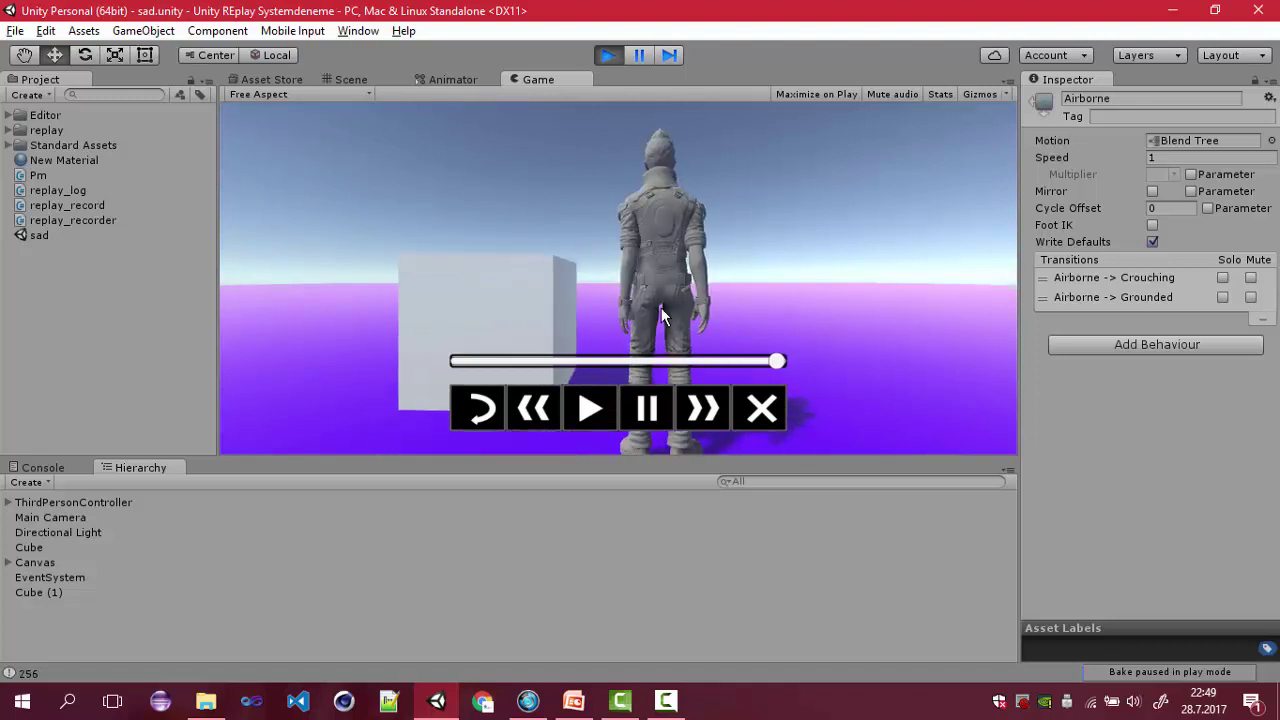
left_click(666, 701)
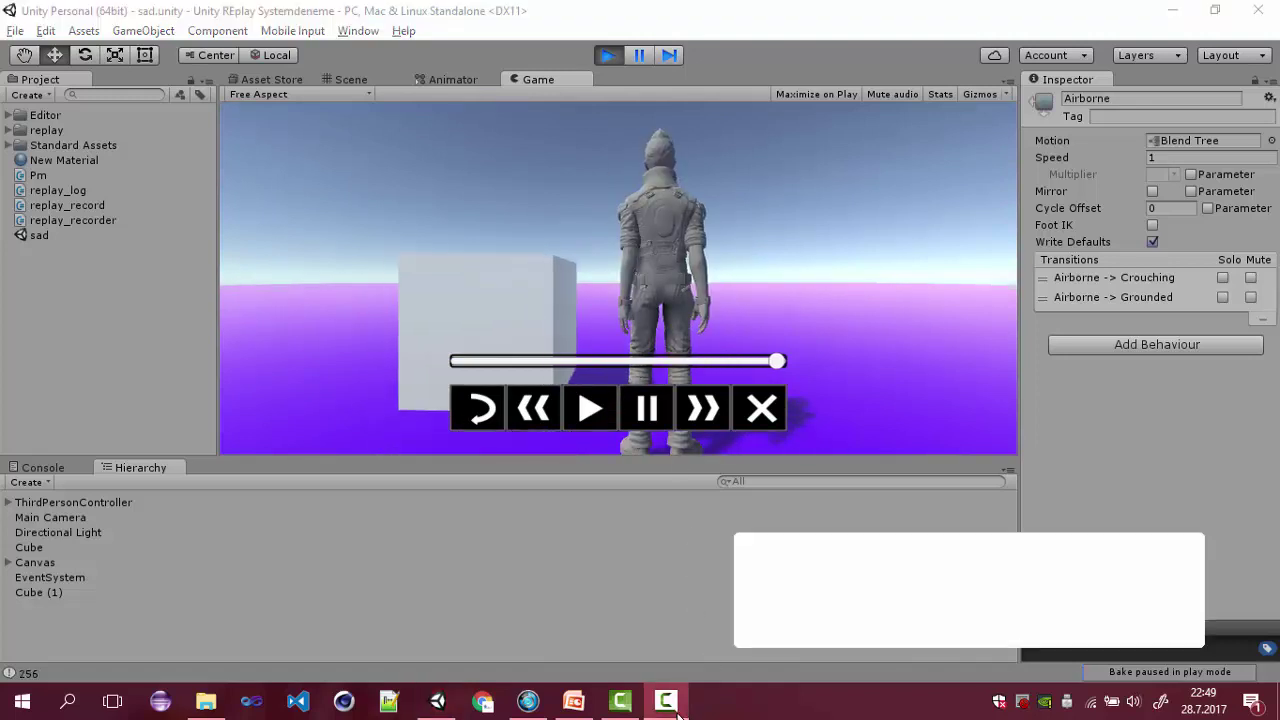
Step: Go to slide 7, Camera değişim, and select its List Camera line
left_click(573, 701)
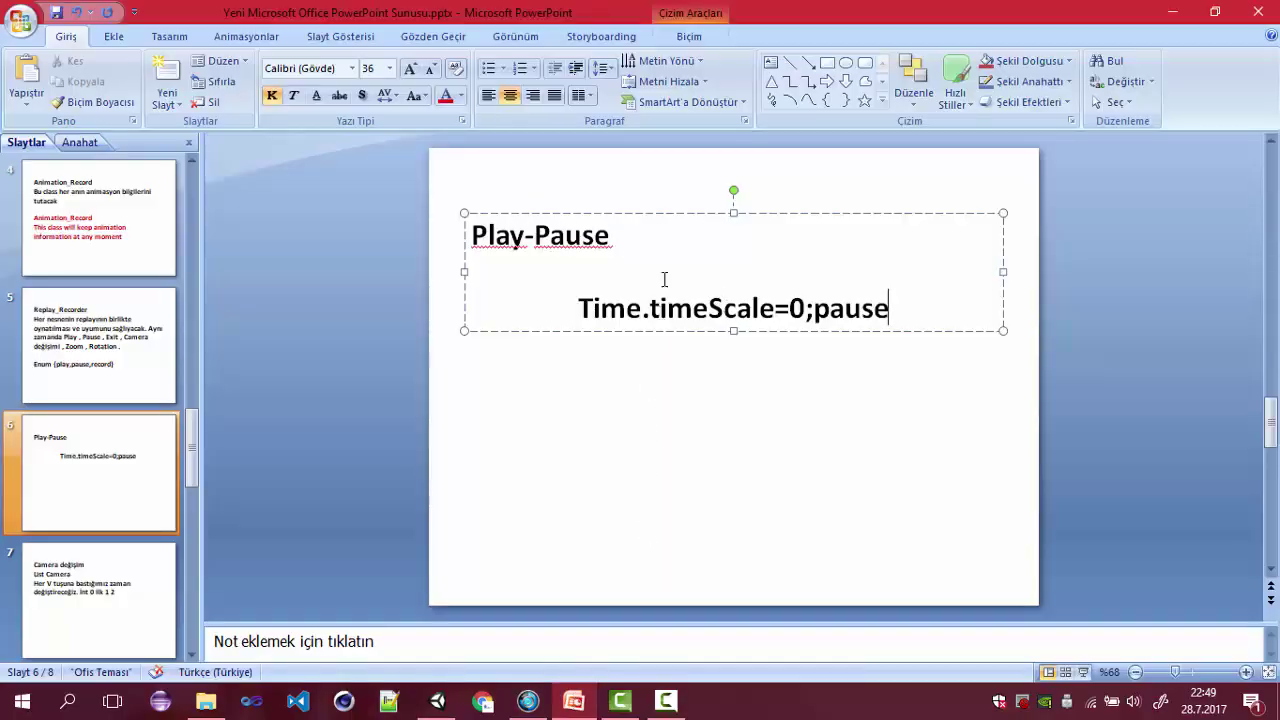
scroll(144, 458, "down", 2)
scroll(144, 450, "up", 1)
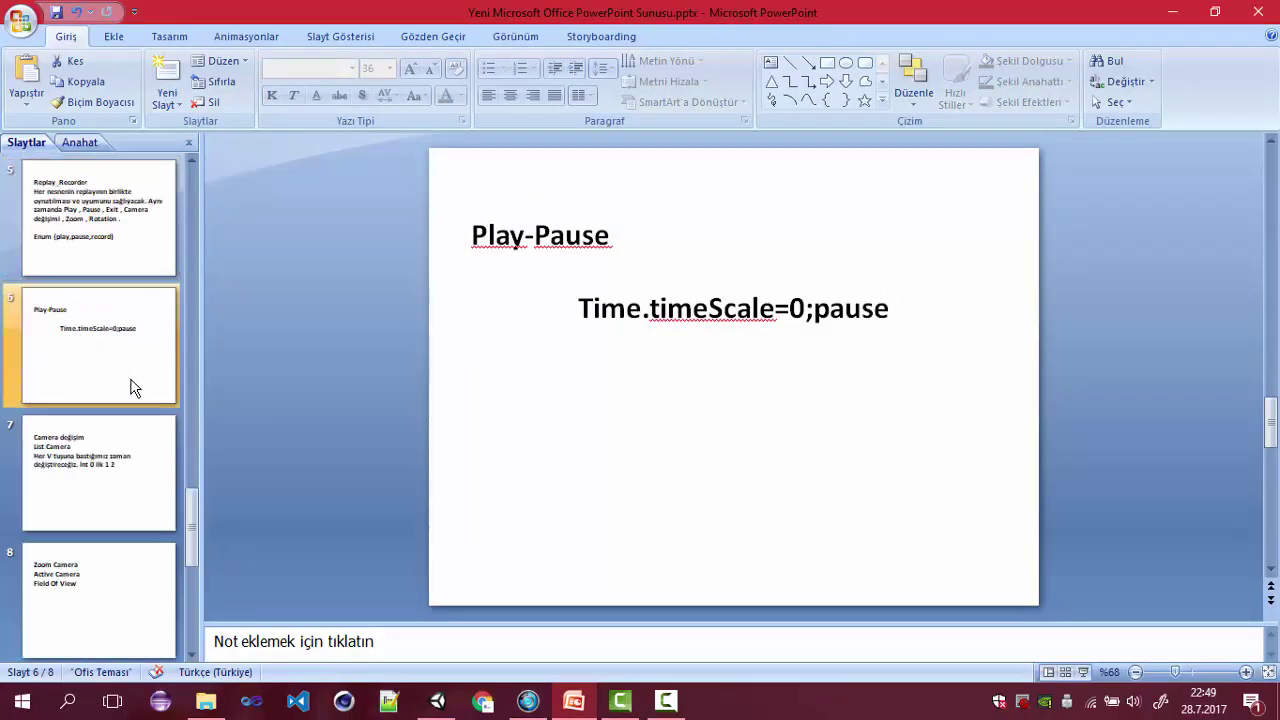
left_click(143, 464)
left_click(609, 279)
triple_click(609, 279)
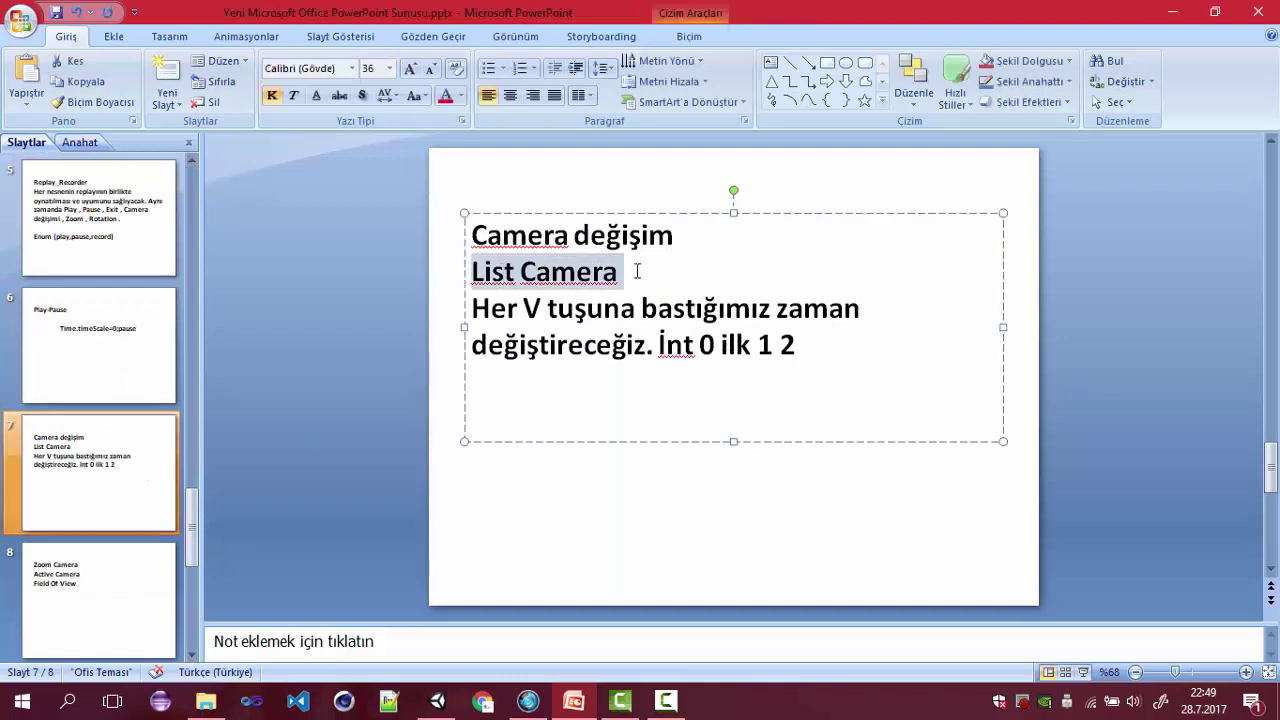
left_click(642, 278)
triple_click(622, 280)
left_click(603, 316)
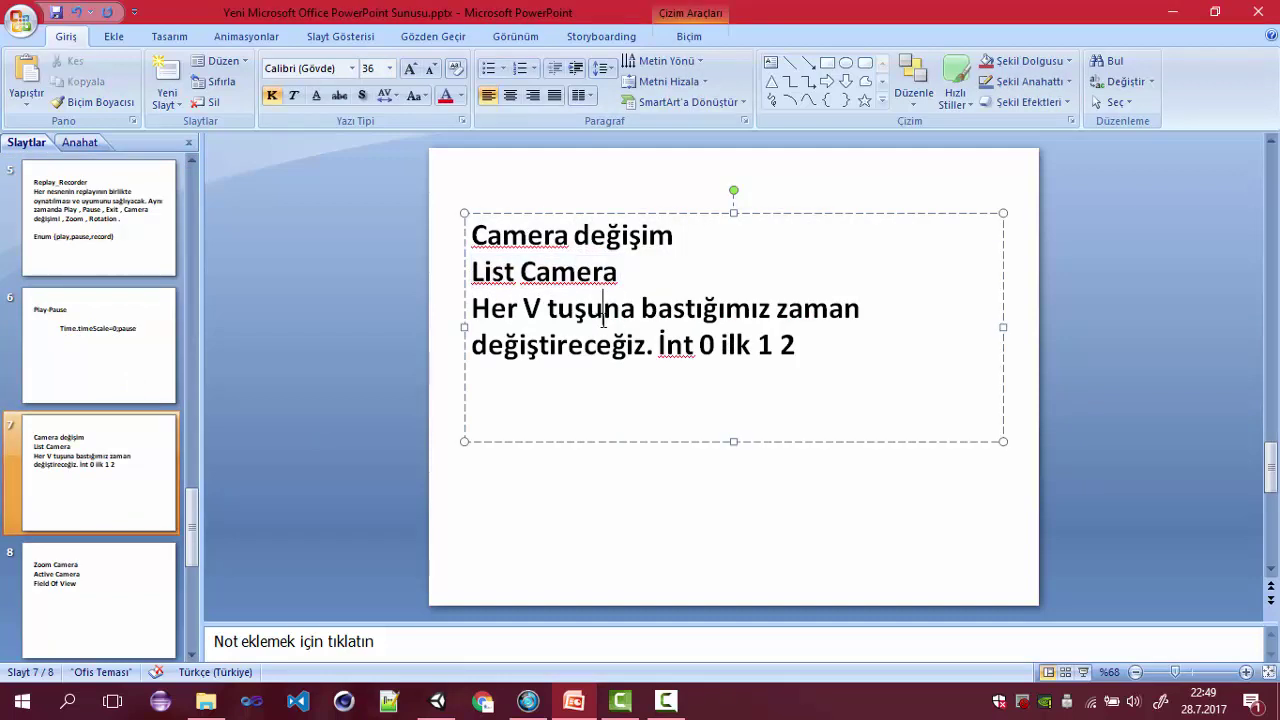
left_click(645, 270)
Step: Below değiştireceğiz, add a new line reading '0. 1. 2. 0. get 1. 2. 0'
double_click(532, 308)
left_click(695, 310)
left_click_drag(503, 340, 908, 331)
left_click(714, 344)
key("Return")
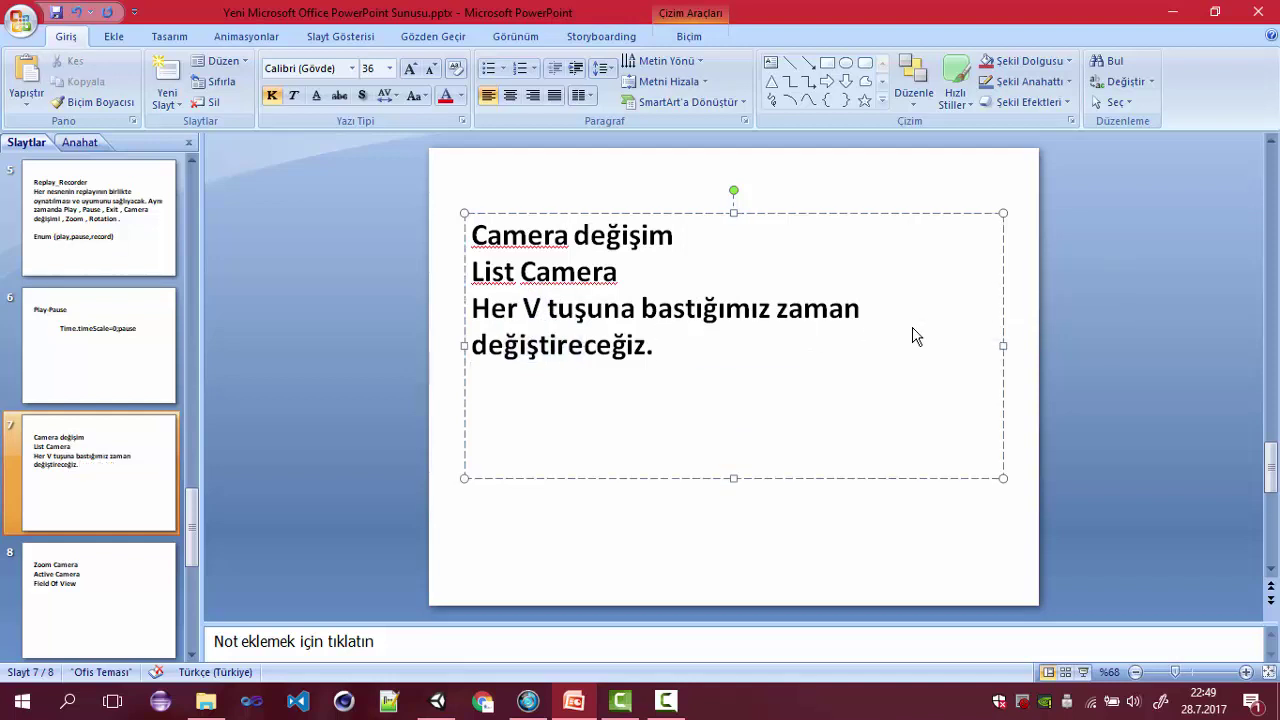
type("0. 1. ")
type("2. ")
type("   0.")
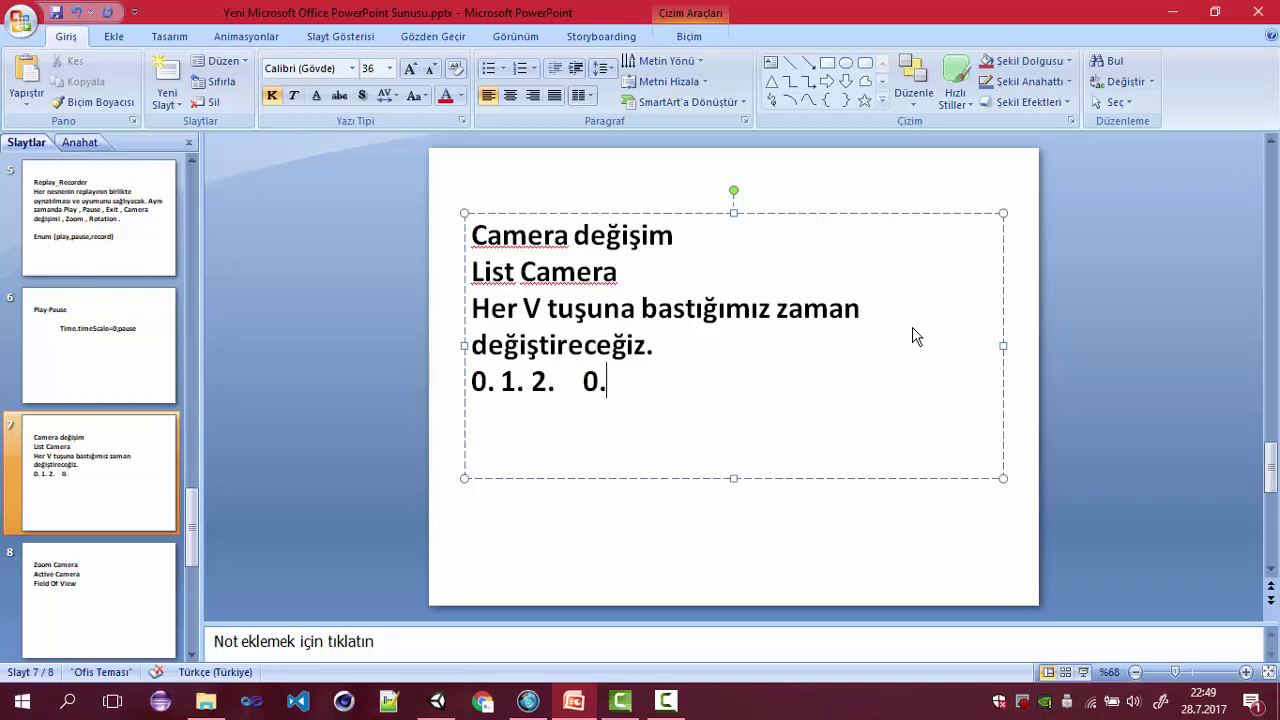
type(" get ")
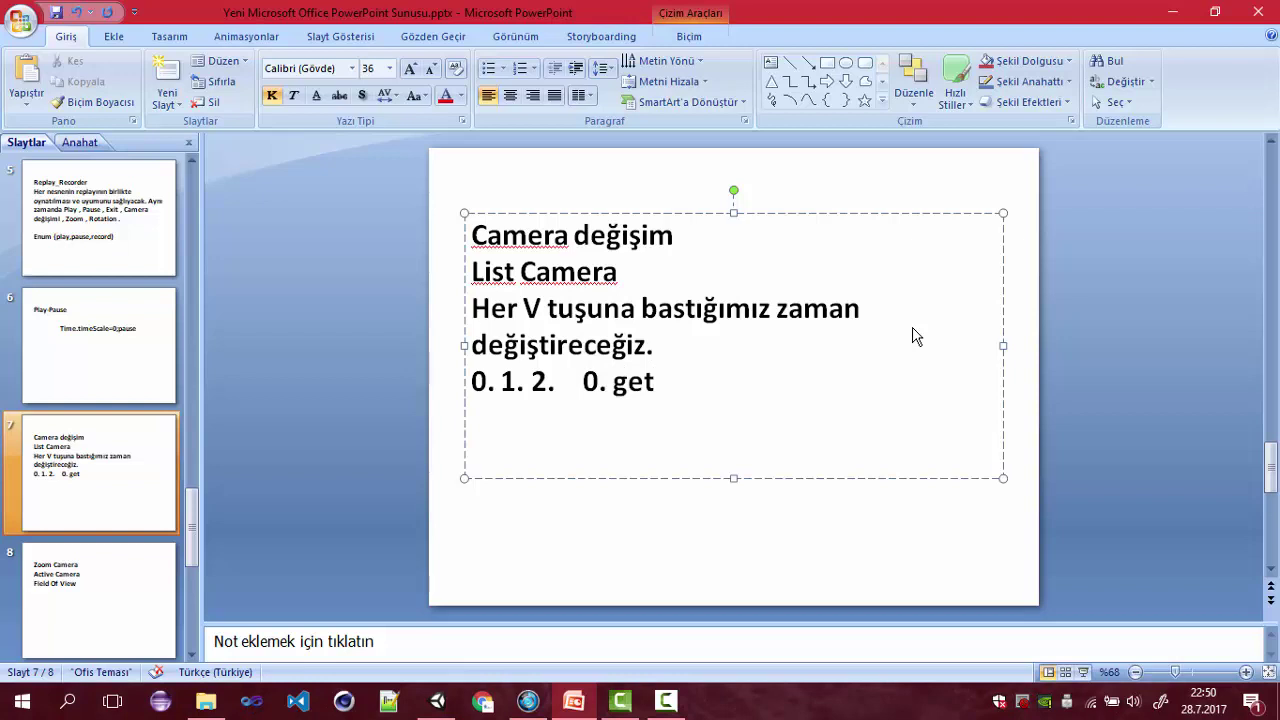
type(" 1.")
type(" 2")
key("BackSpace")
type(". 2.")
type(" 0")
left_click_drag(752, 384, 466, 234)
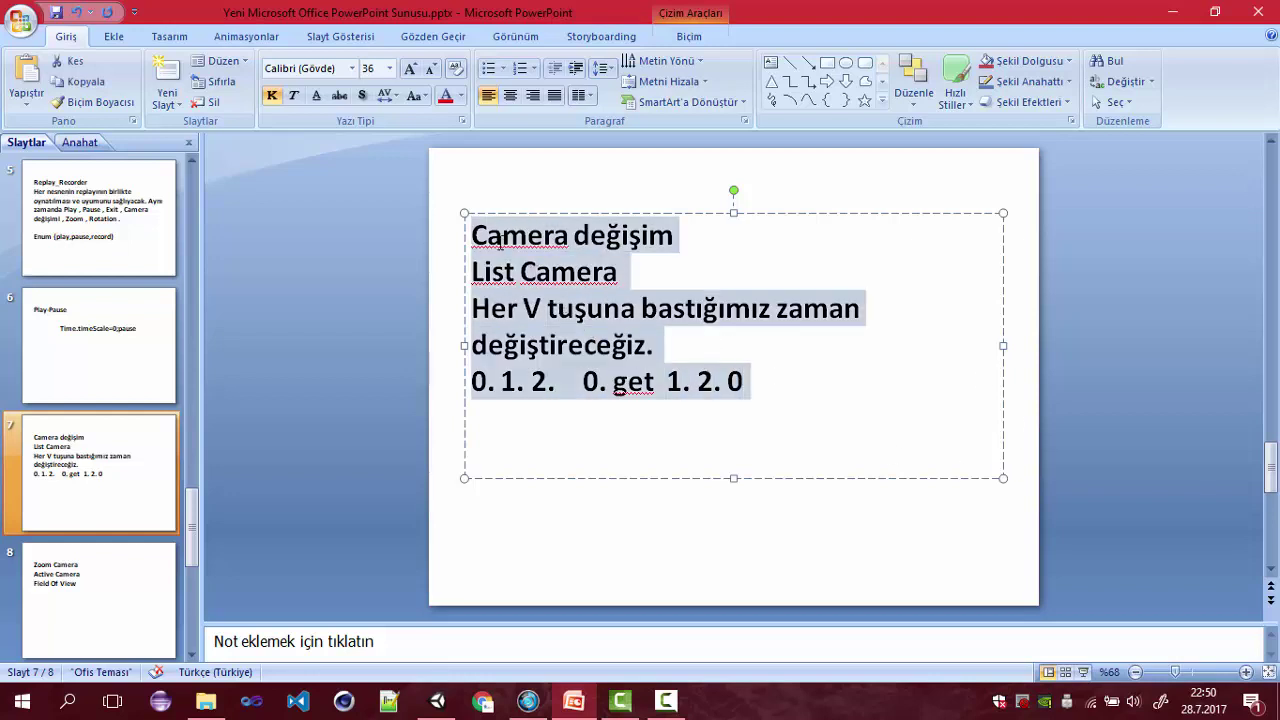
left_click(567, 345)
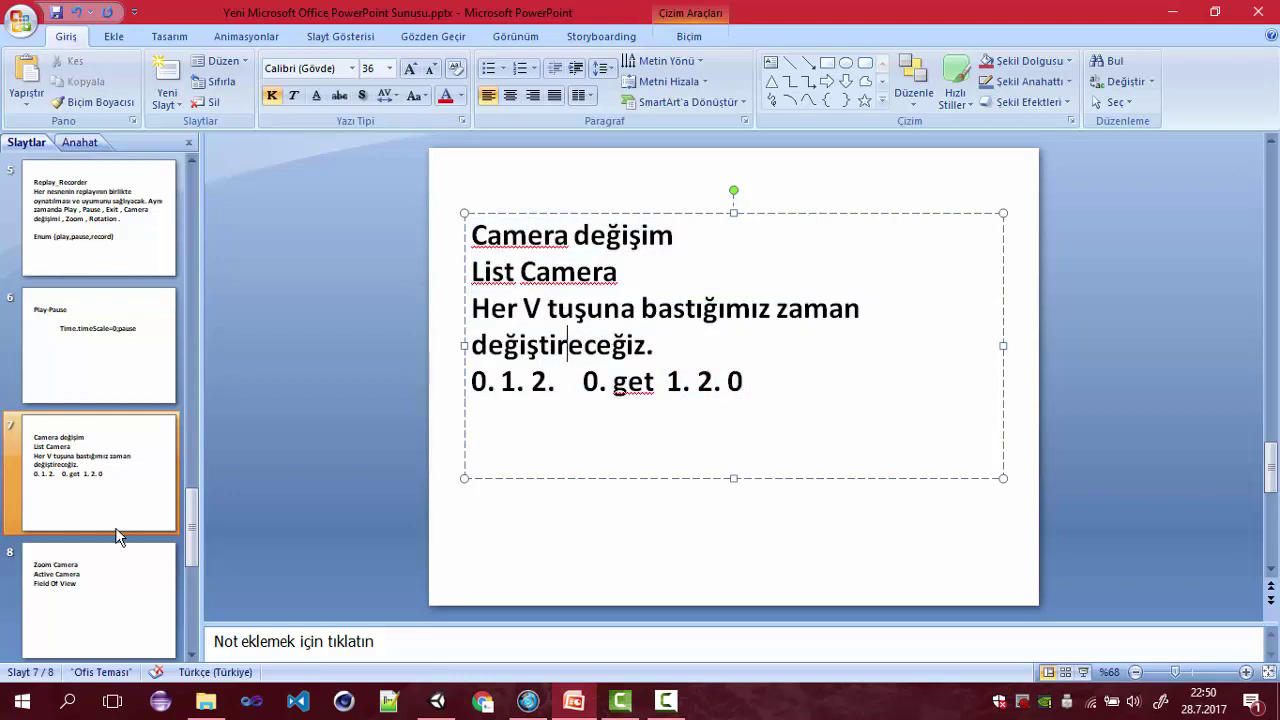
Step: On slide 8, append 'z x' after Zoom Camera
left_click(93, 576)
double_click(506, 236)
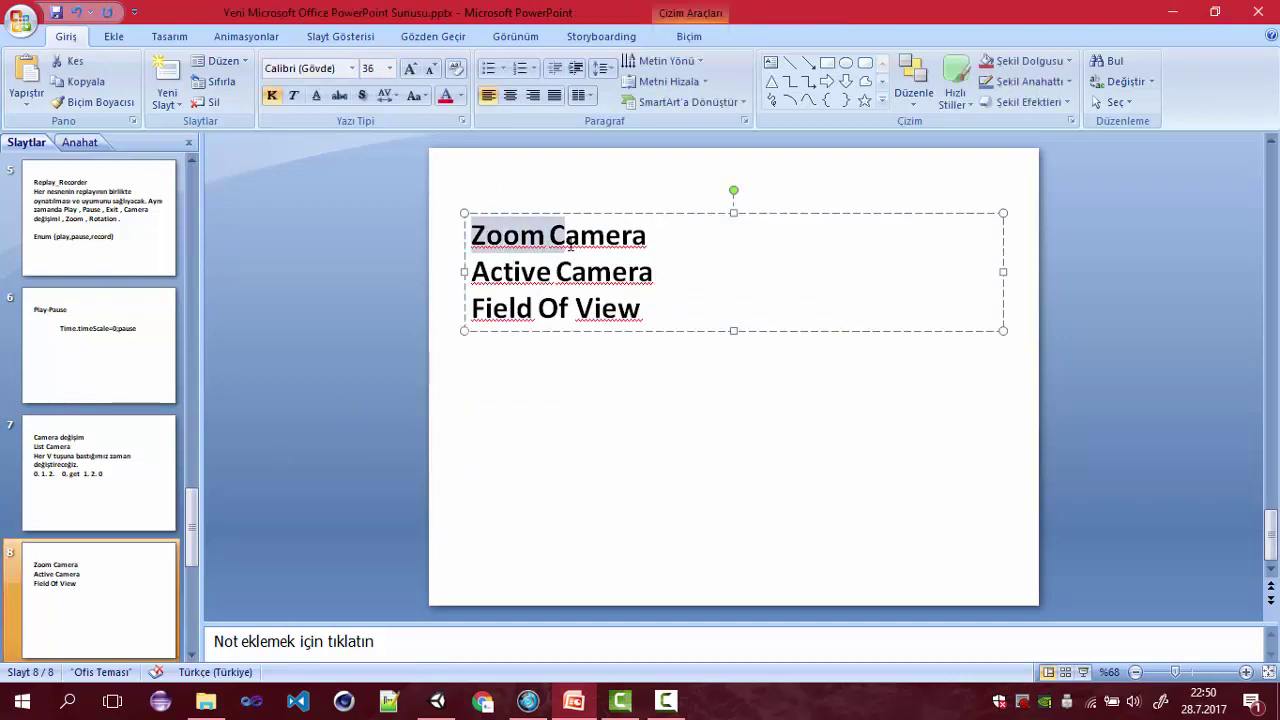
left_click(521, 272)
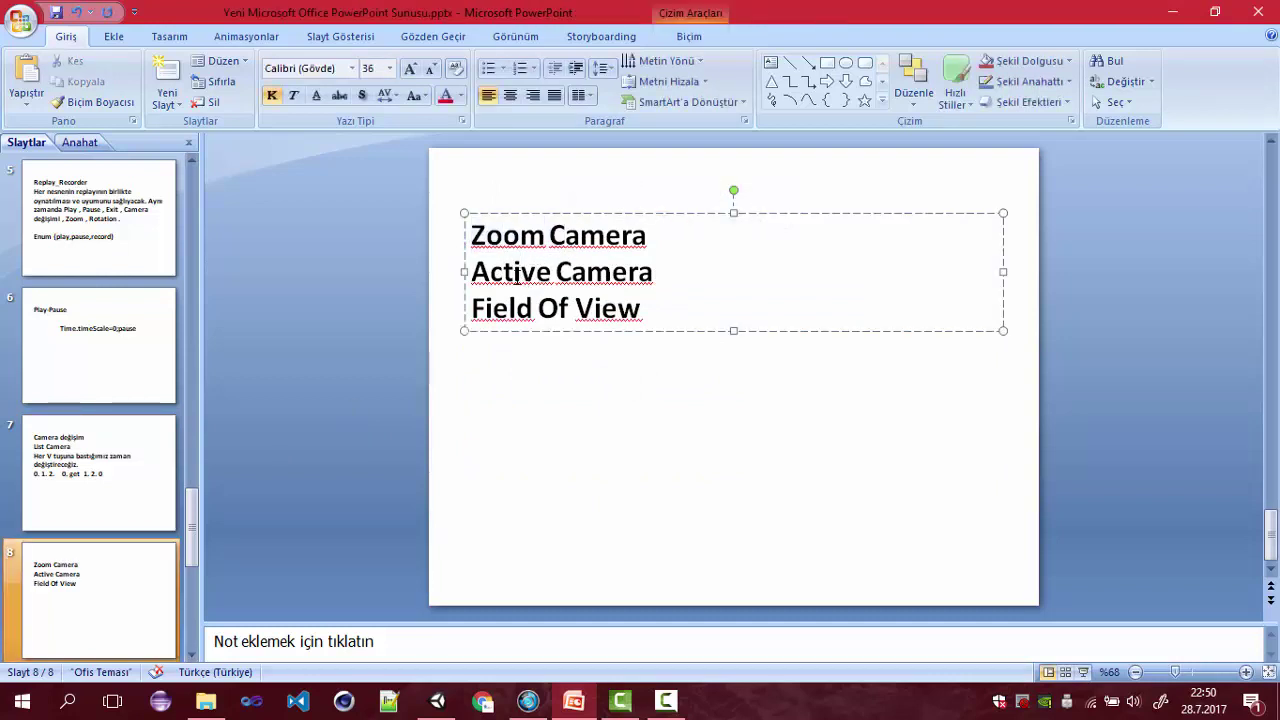
left_click(666, 249)
left_click(652, 238)
type("z")
type(" x")
Step: Select the Field Of View line, then return to Unity and select Main Camera
left_click_drag(471, 308, 645, 308)
key("Escape")
key("Escape")
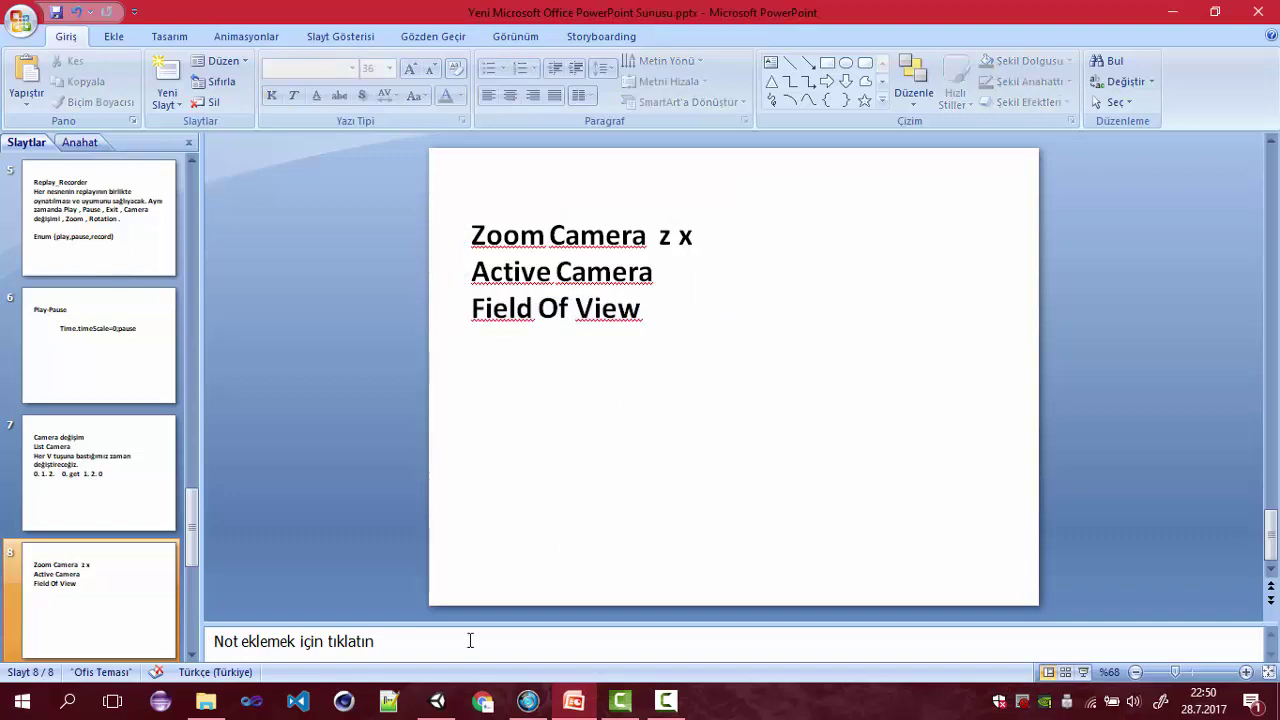
left_click(437, 700)
left_click(50, 517)
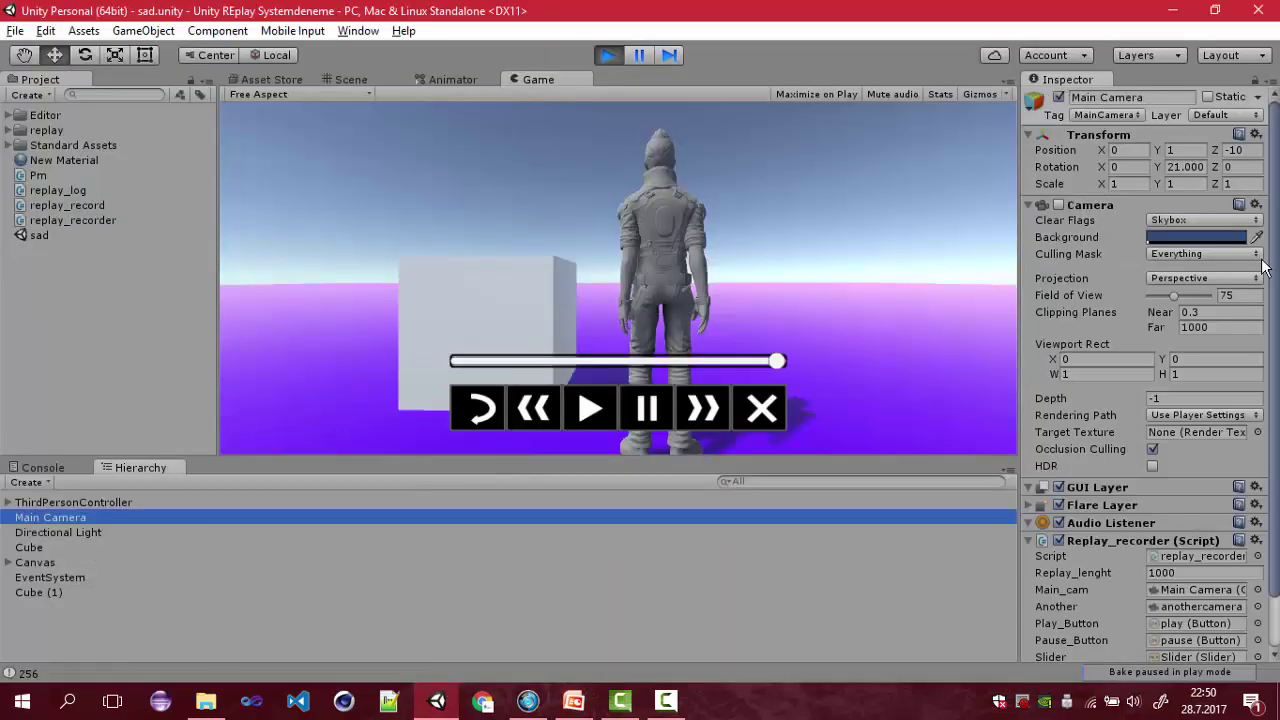
Step: Restart play mode to record, then play and pause the replay
left_click(613, 60)
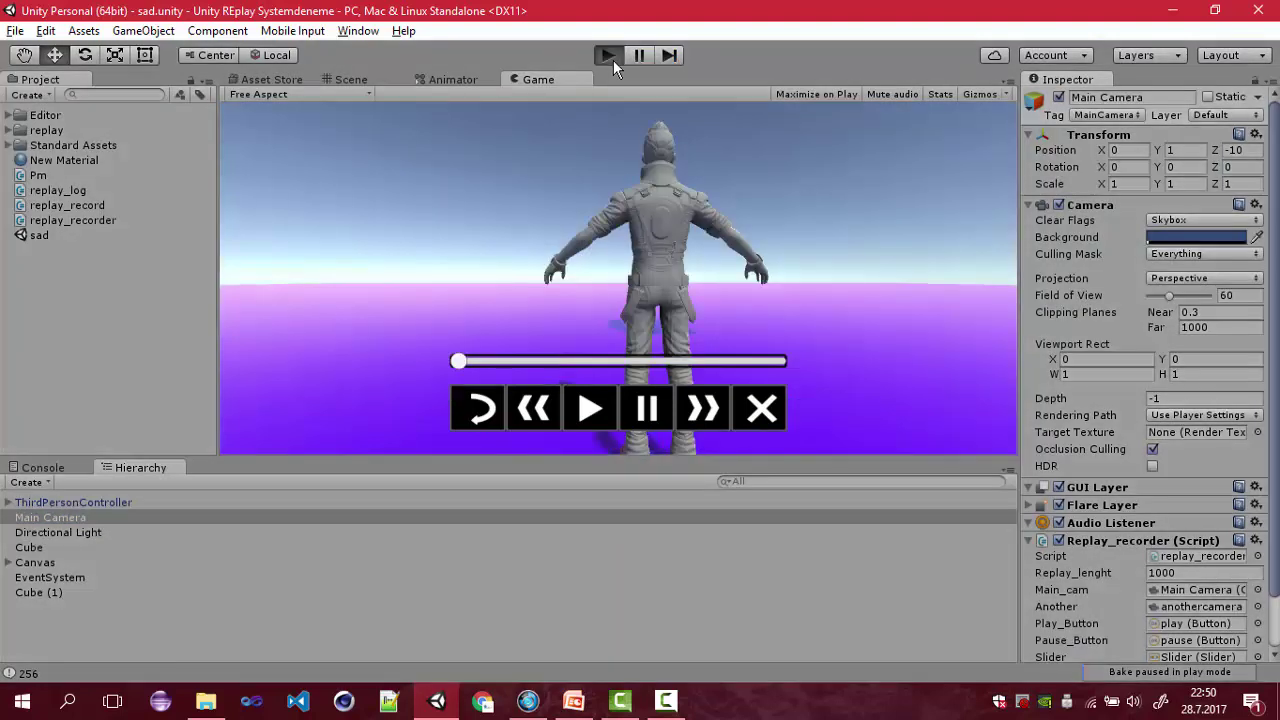
left_click(610, 56)
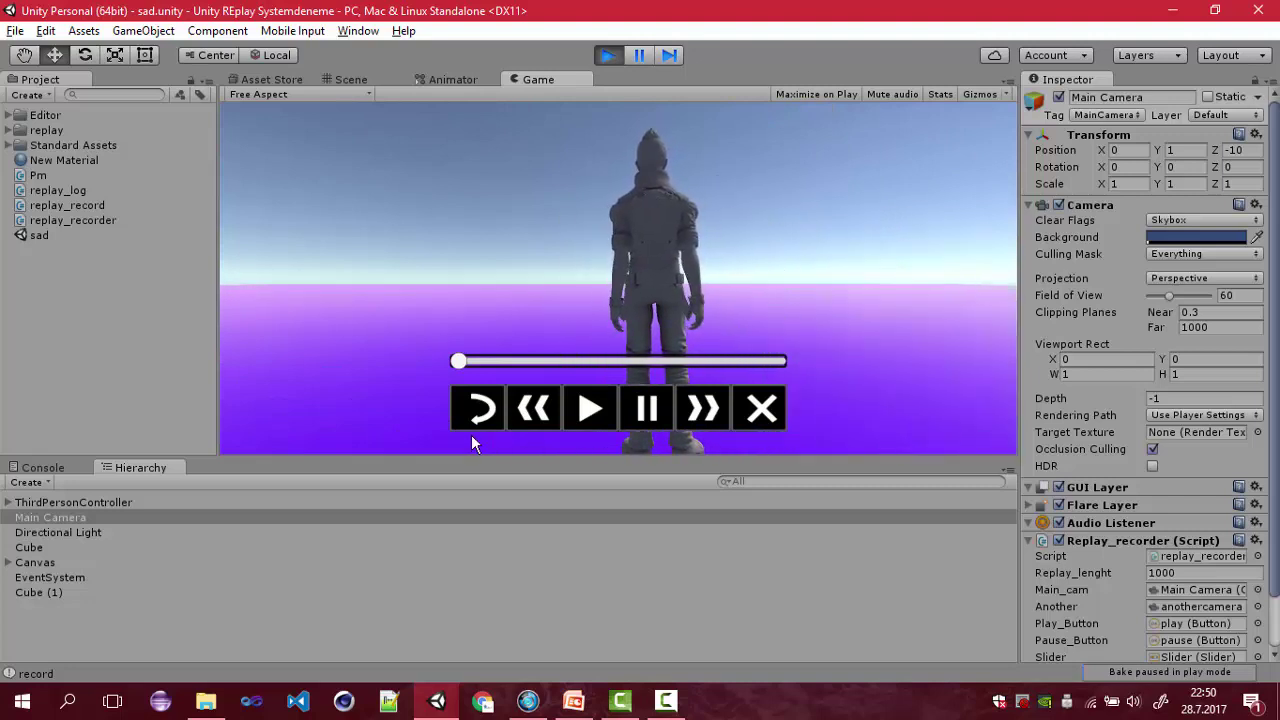
left_click(480, 410)
left_click(660, 410)
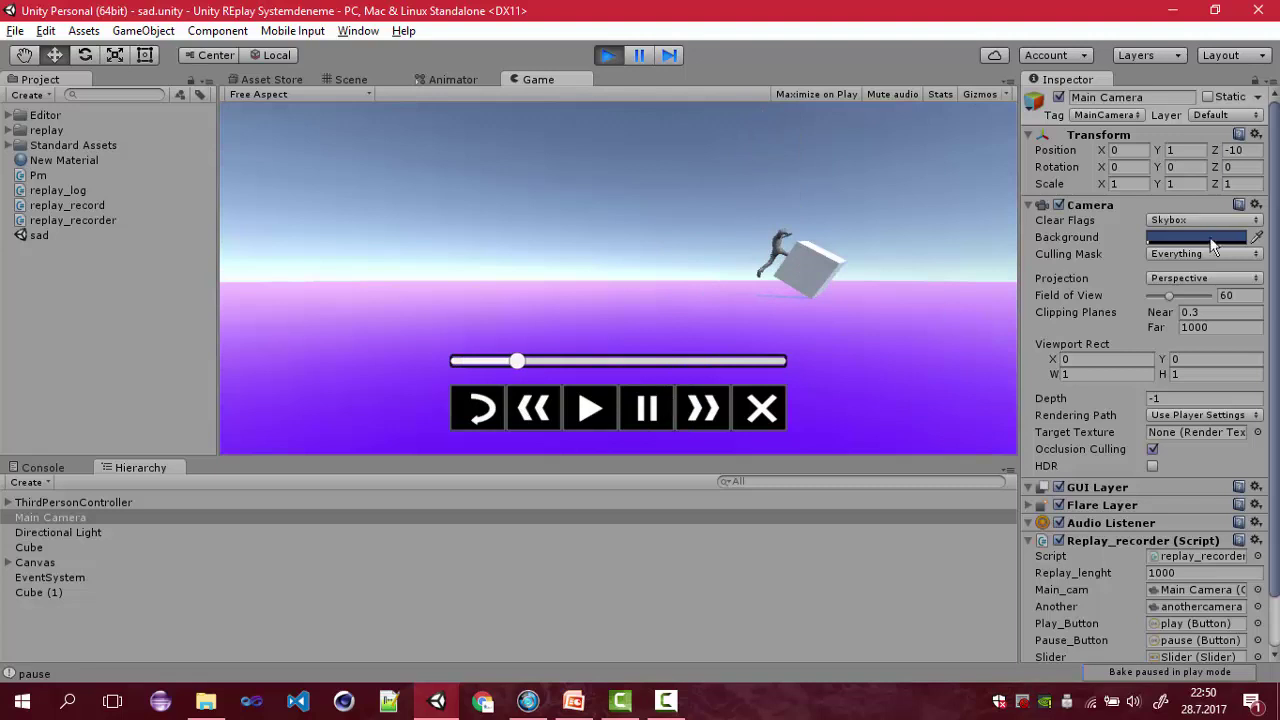
Step: Zoom the paused replay by lowering Field of View, undo the last change, and stop the game
left_click_drag(1169, 294, 1167, 293)
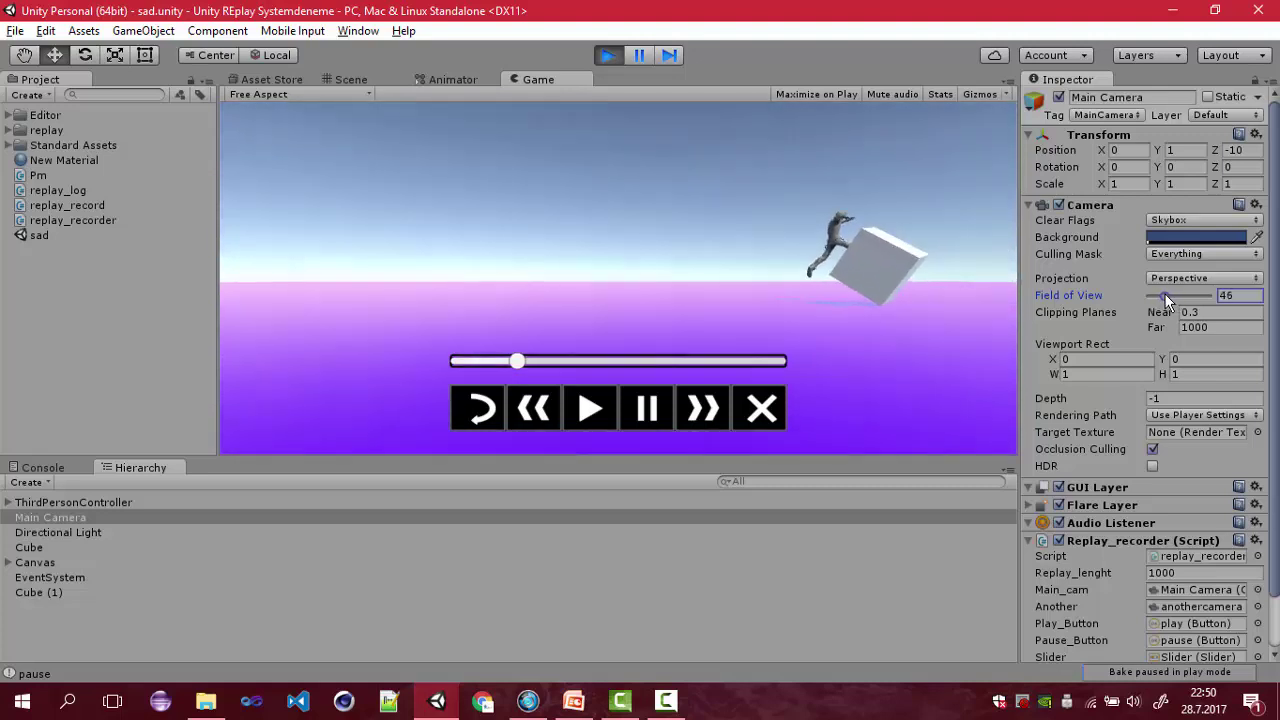
mouse_move(1164, 293)
left_mouse_down()
mouse_move(1198, 304)
mouse_move(1167, 299)
left_mouse_up()
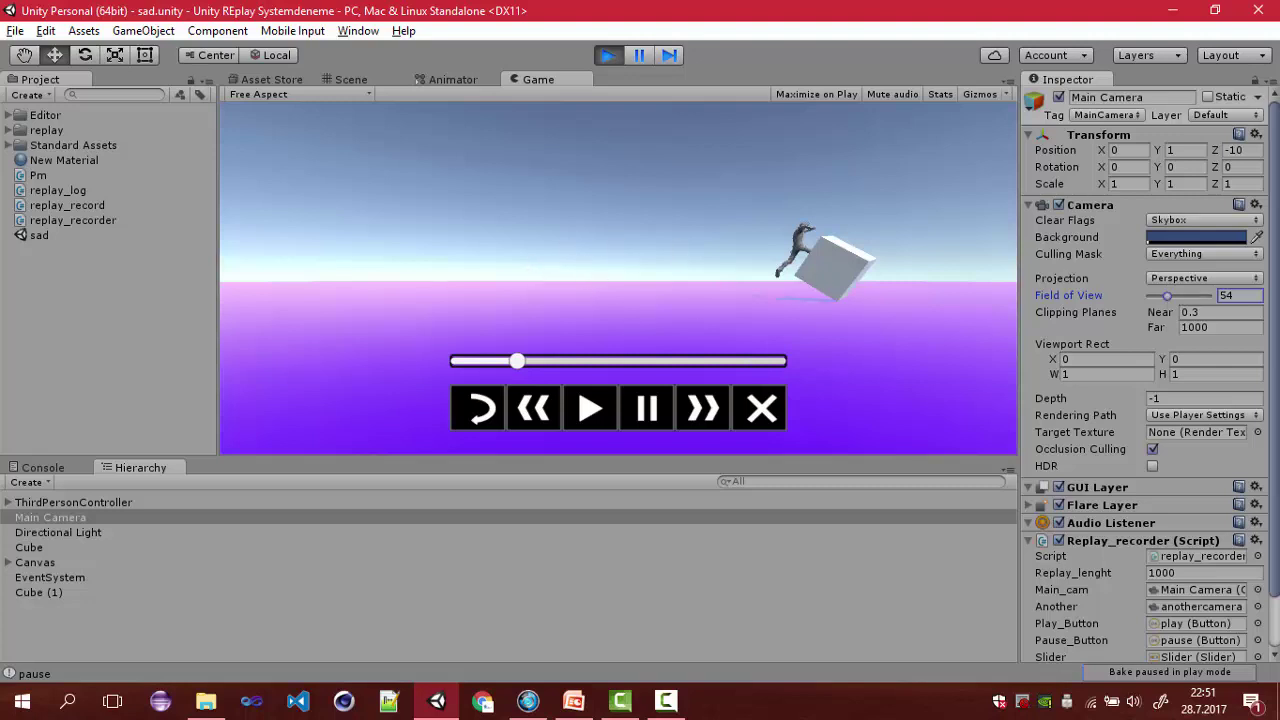
left_click_drag(1174, 295, 1161, 295)
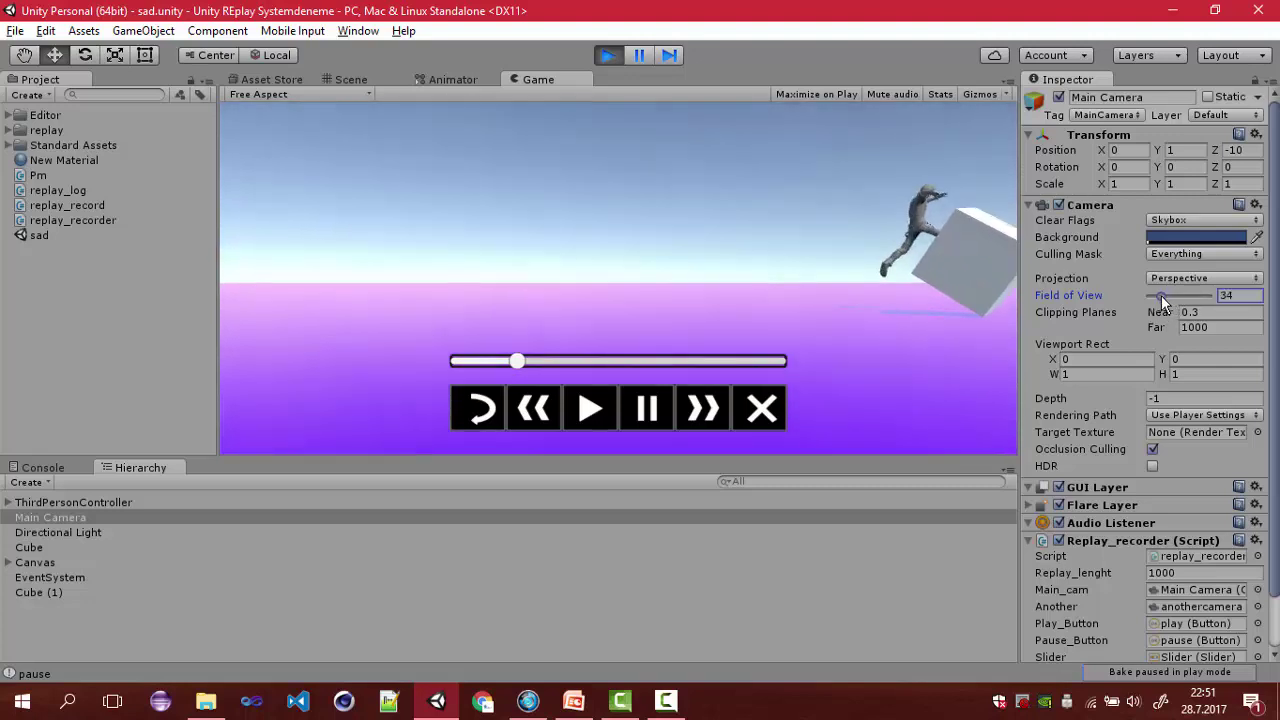
key("ctrl+z")
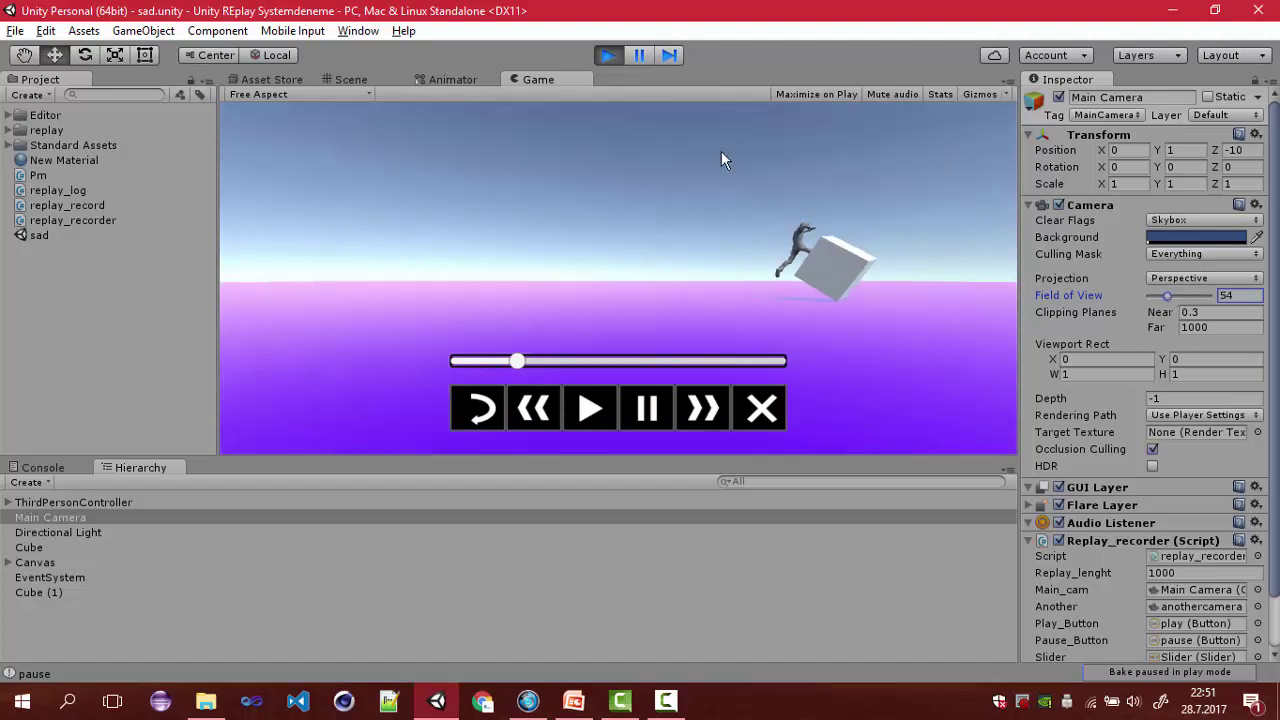
left_click(610, 56)
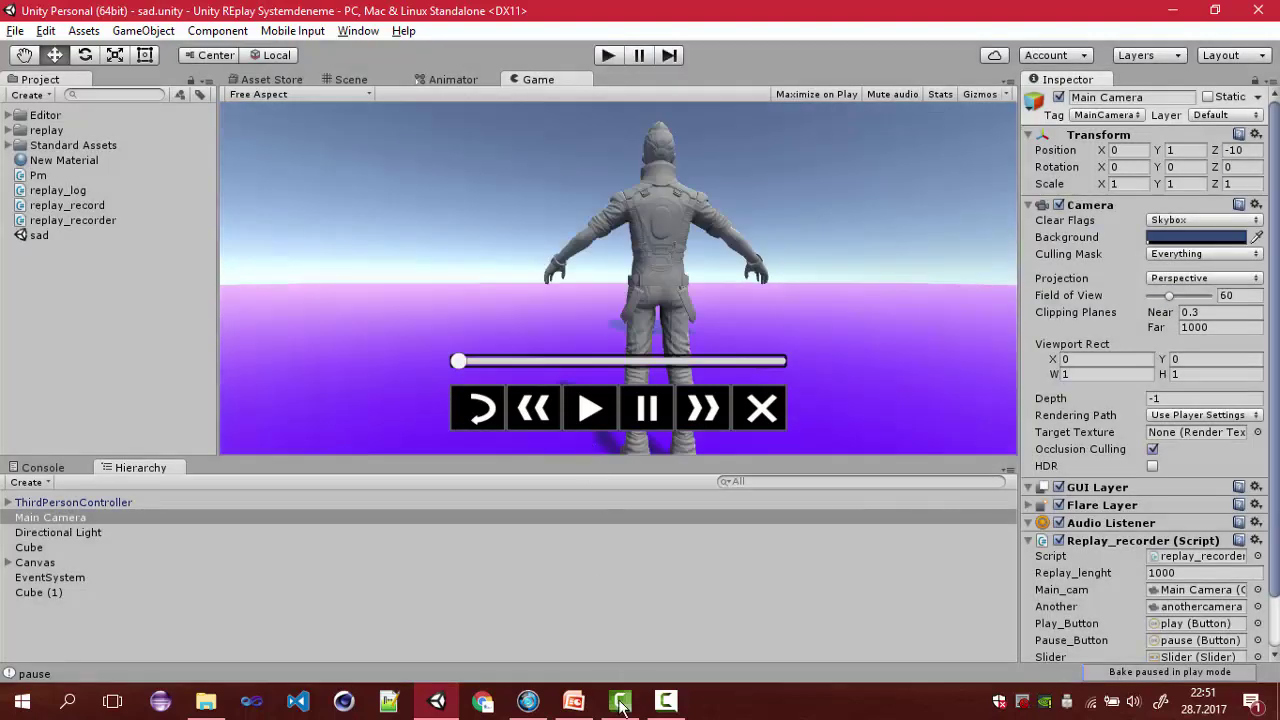
left_click(573, 700)
Step: Select the Zoom Camera slide 8, then bring Unity back in front
left_click(128, 584)
scroll(128, 584, "down", 1)
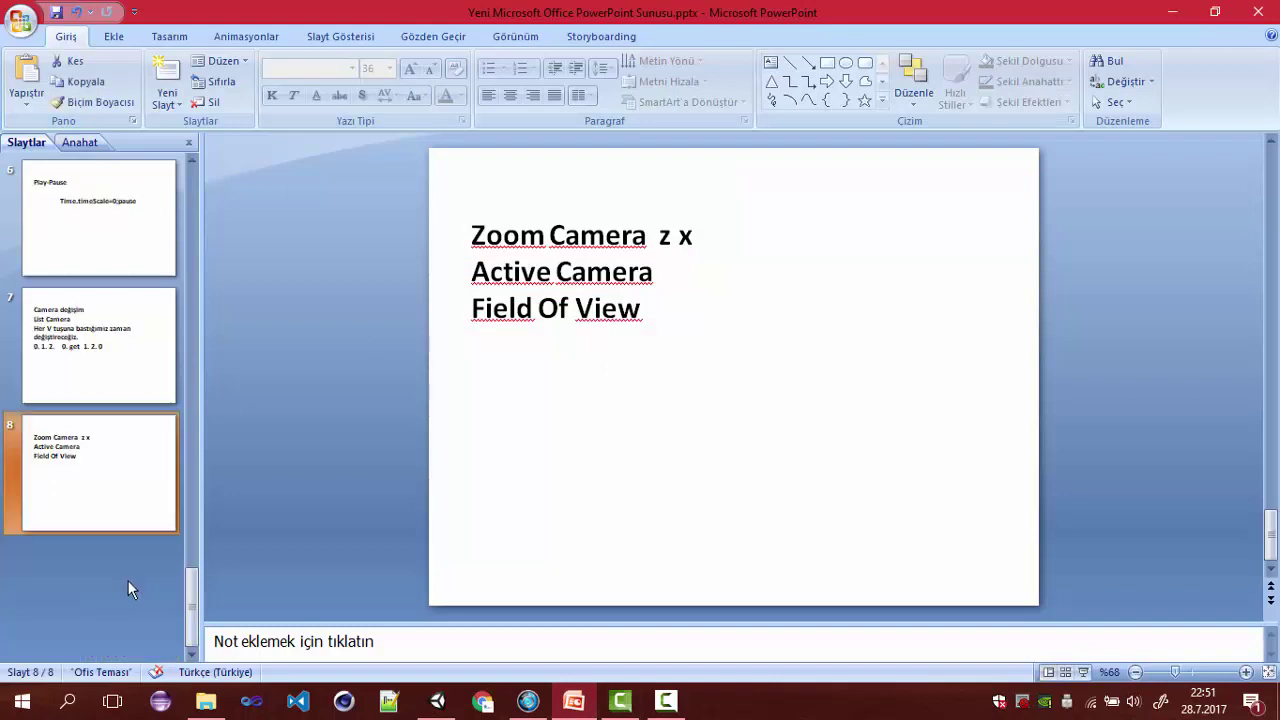
left_click(437, 700)
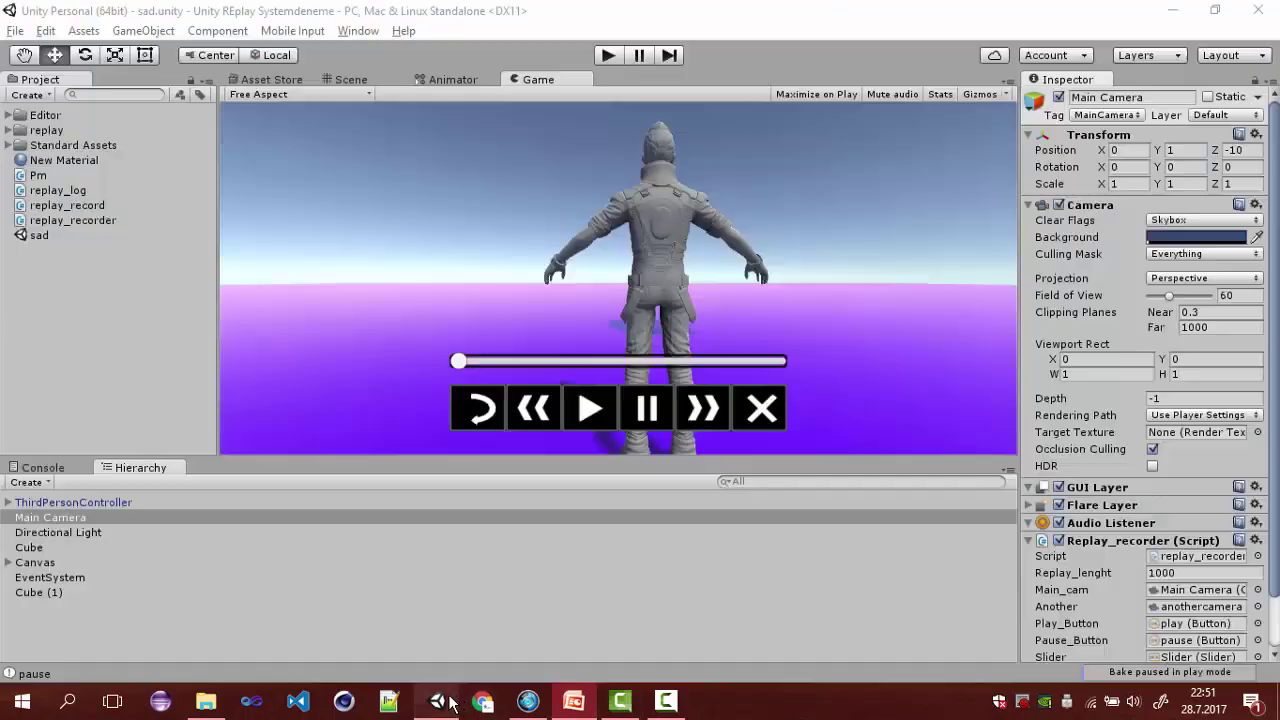
Step: Record the character jumping and running past the cube, play and pause the replay, then exit play mode
left_click(612, 56)
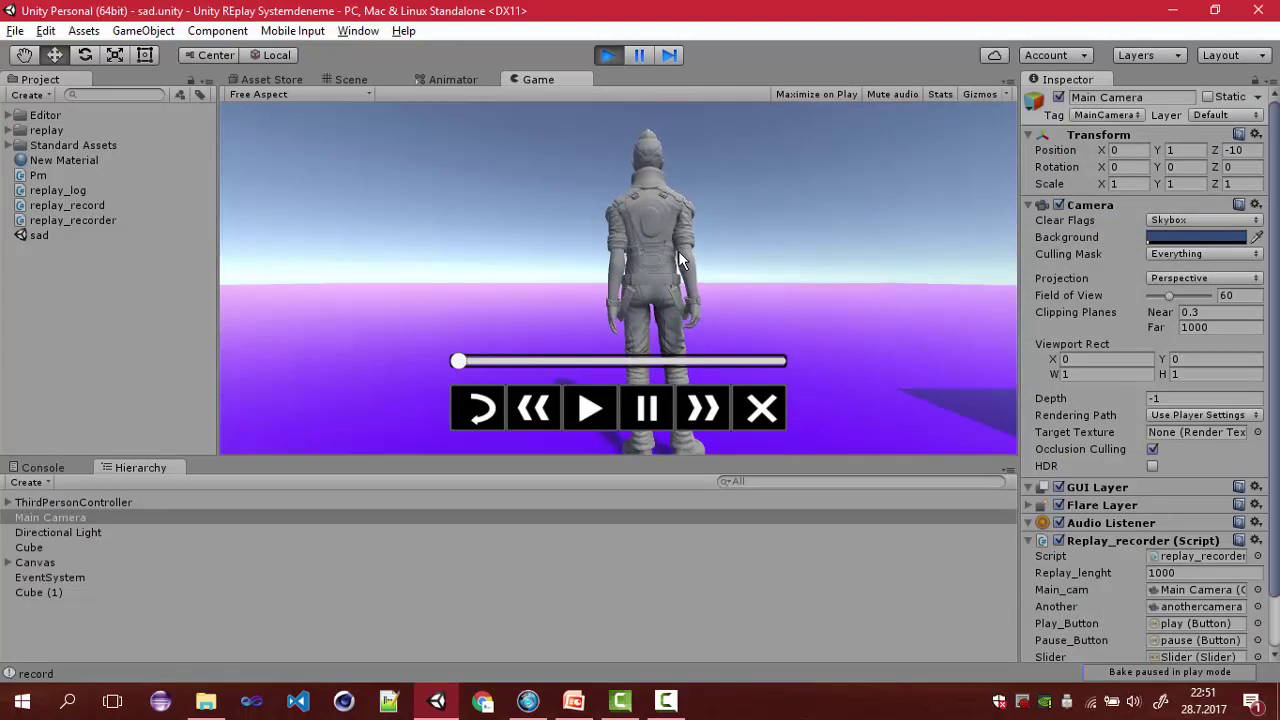
key("space")
key("d")
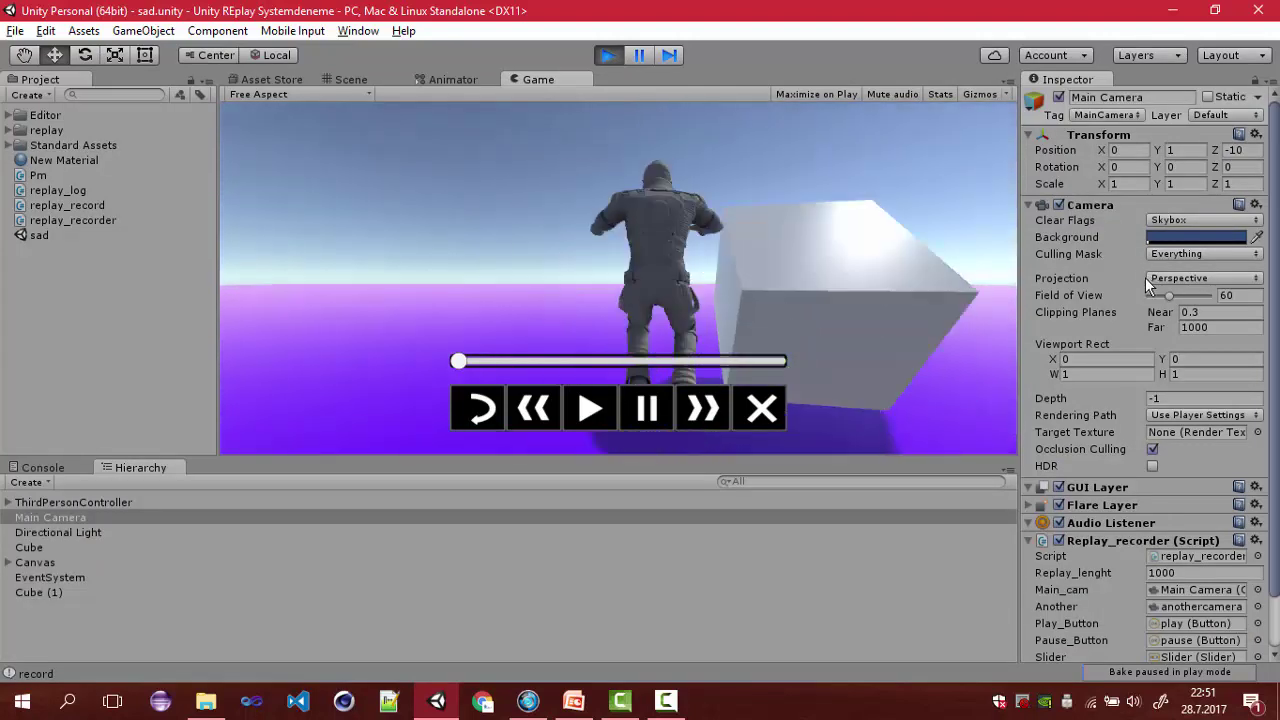
key("w")
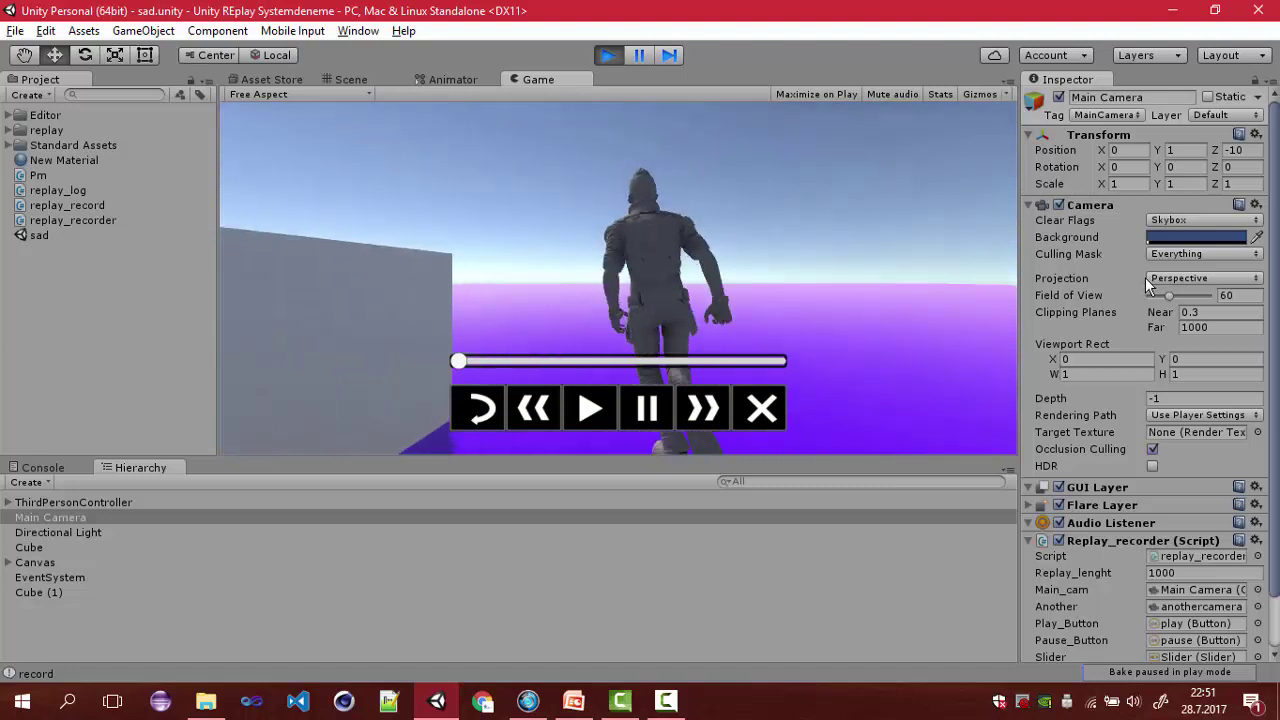
key("space")
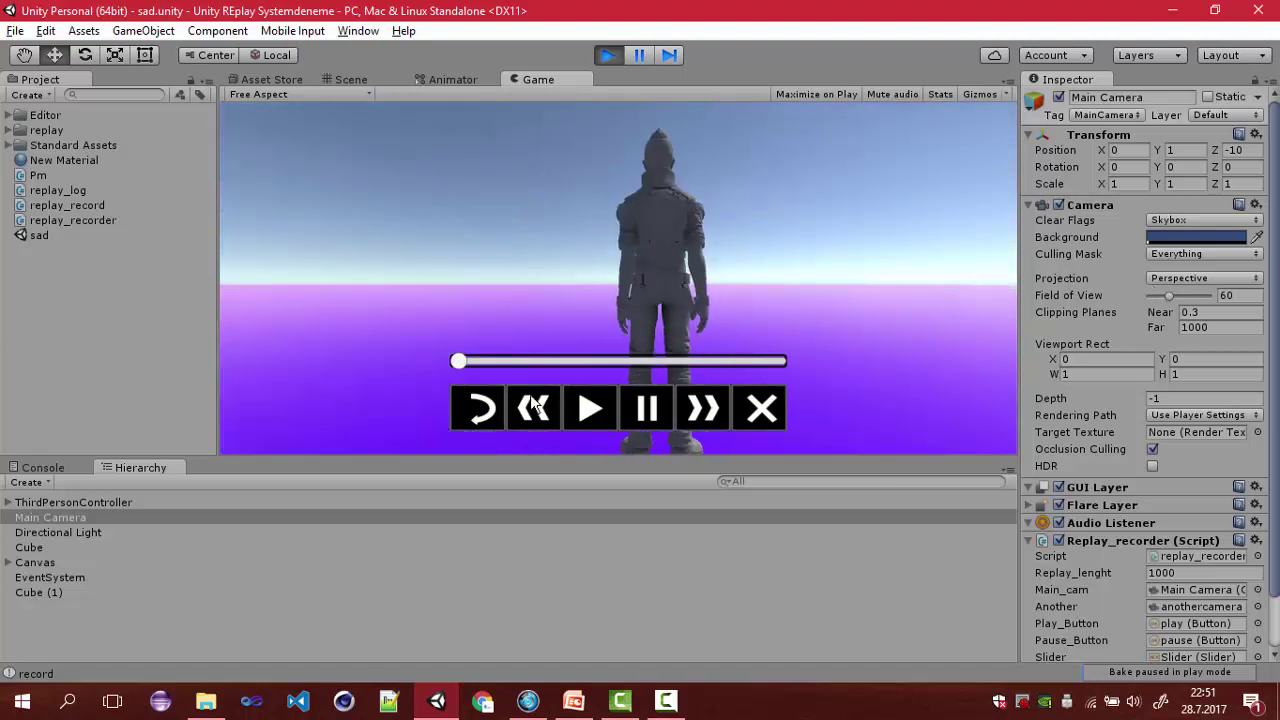
left_click(590, 408)
left_click(647, 408)
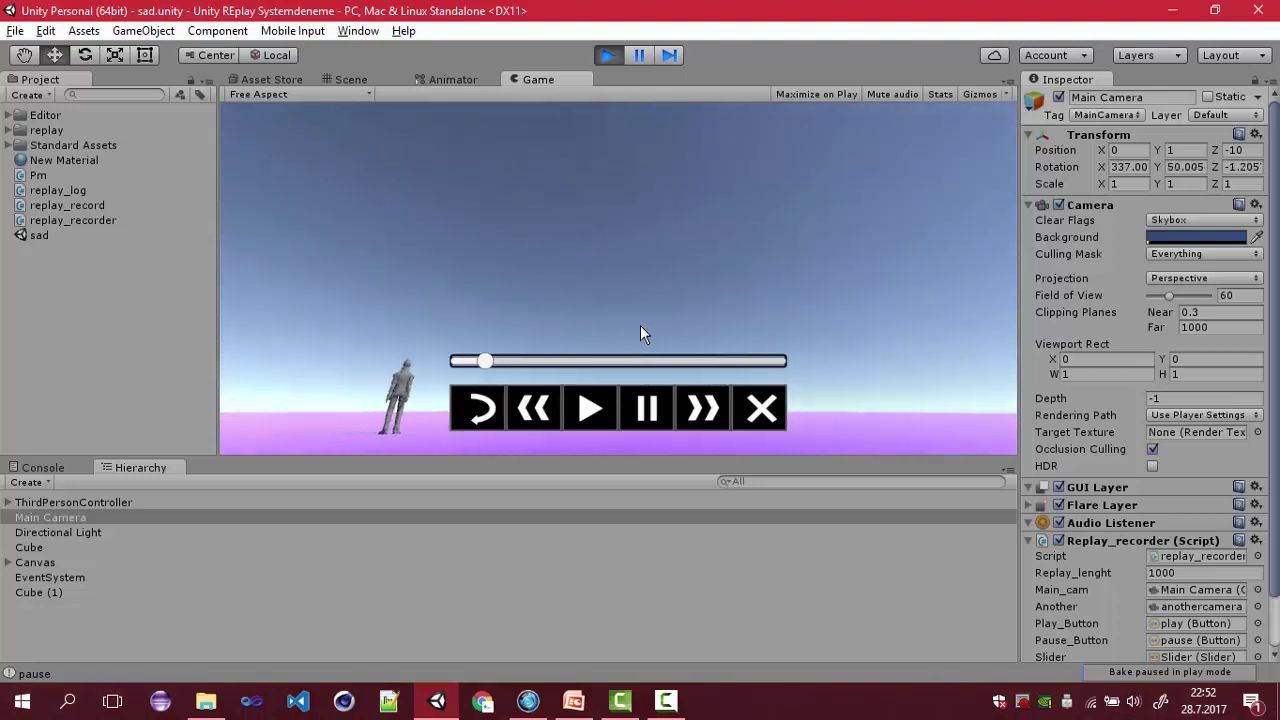
left_click(607, 55)
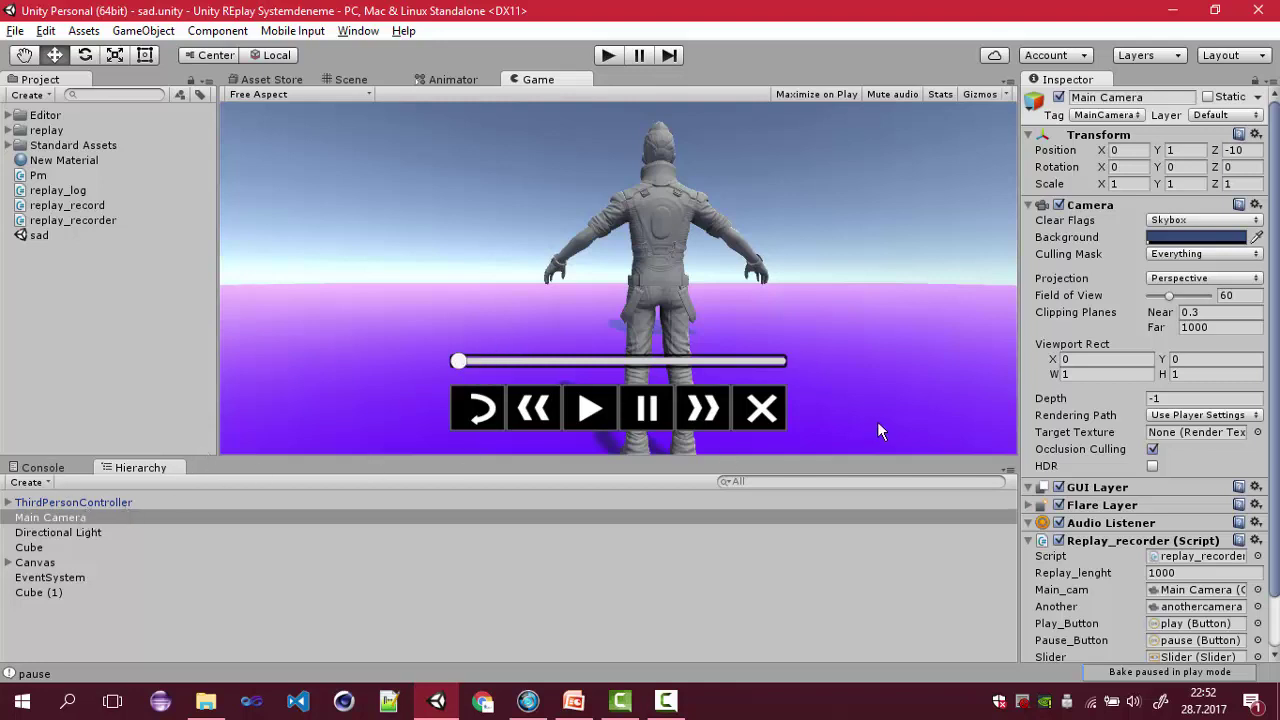
Step: Select Main Camera and change Replay_lenght to -1, then back to 1000
left_click(96, 505)
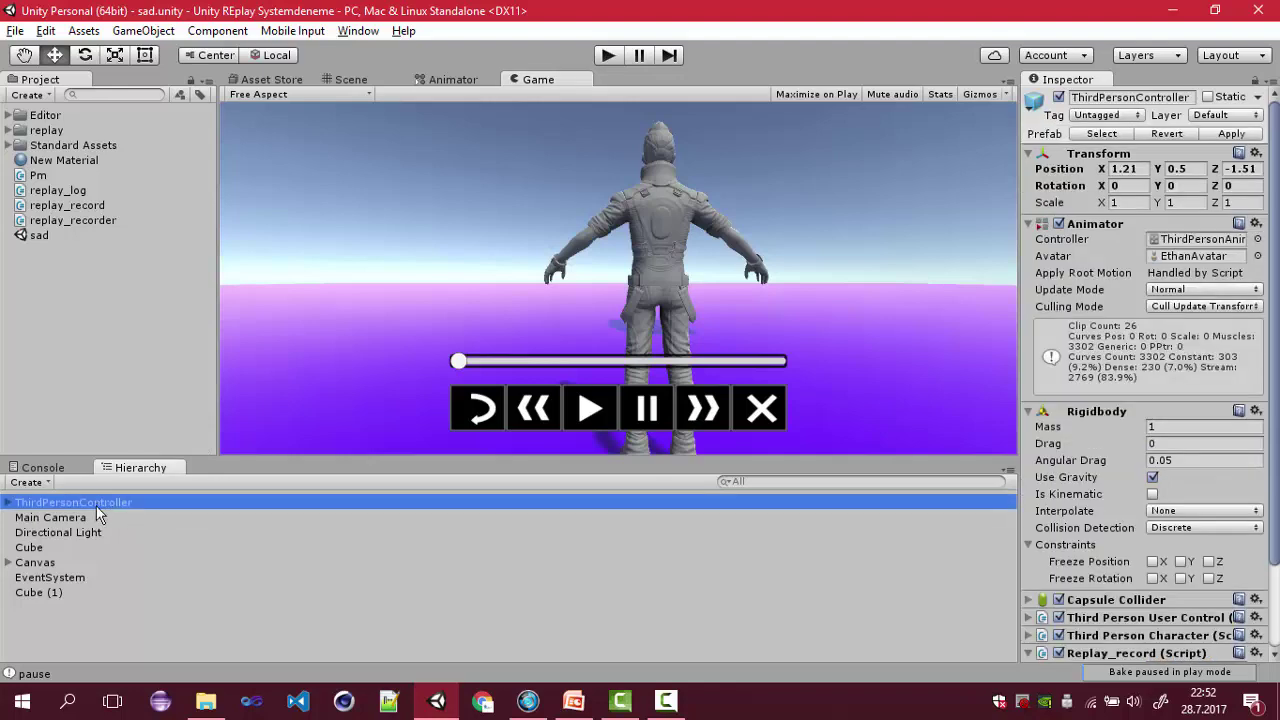
key("Down")
scroll(1265, 472, "down", 3)
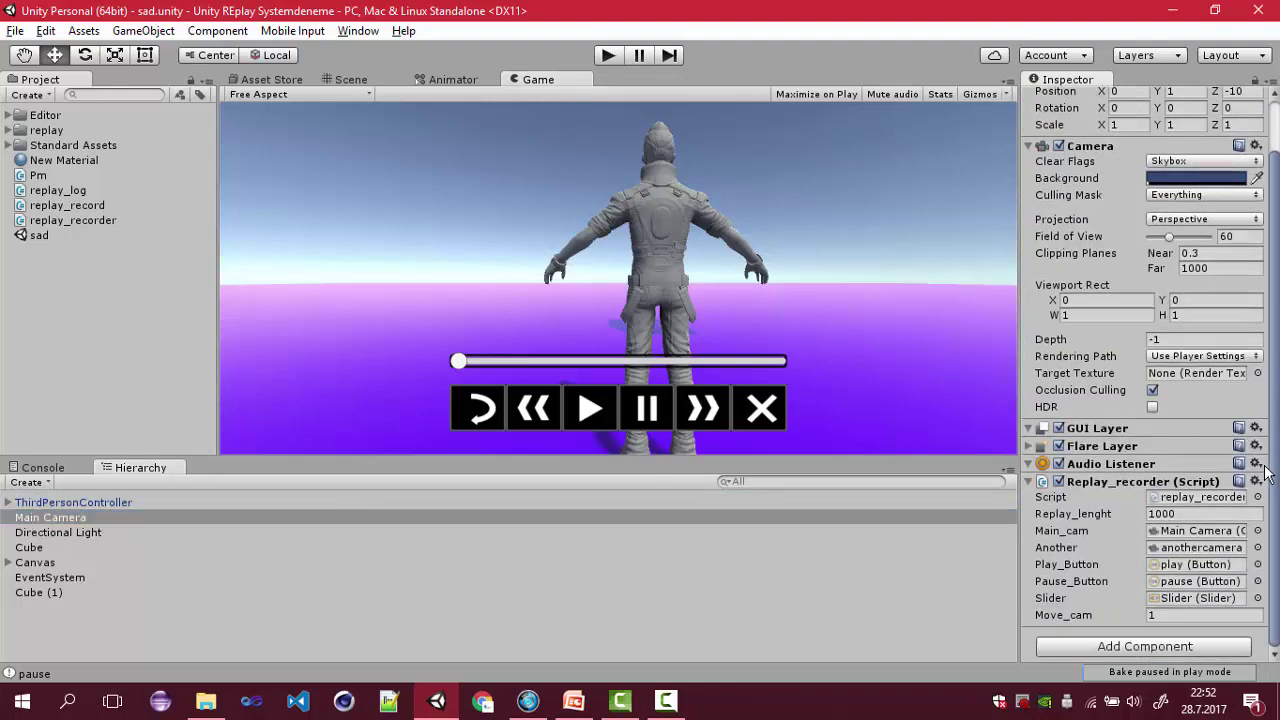
left_click(1170, 513)
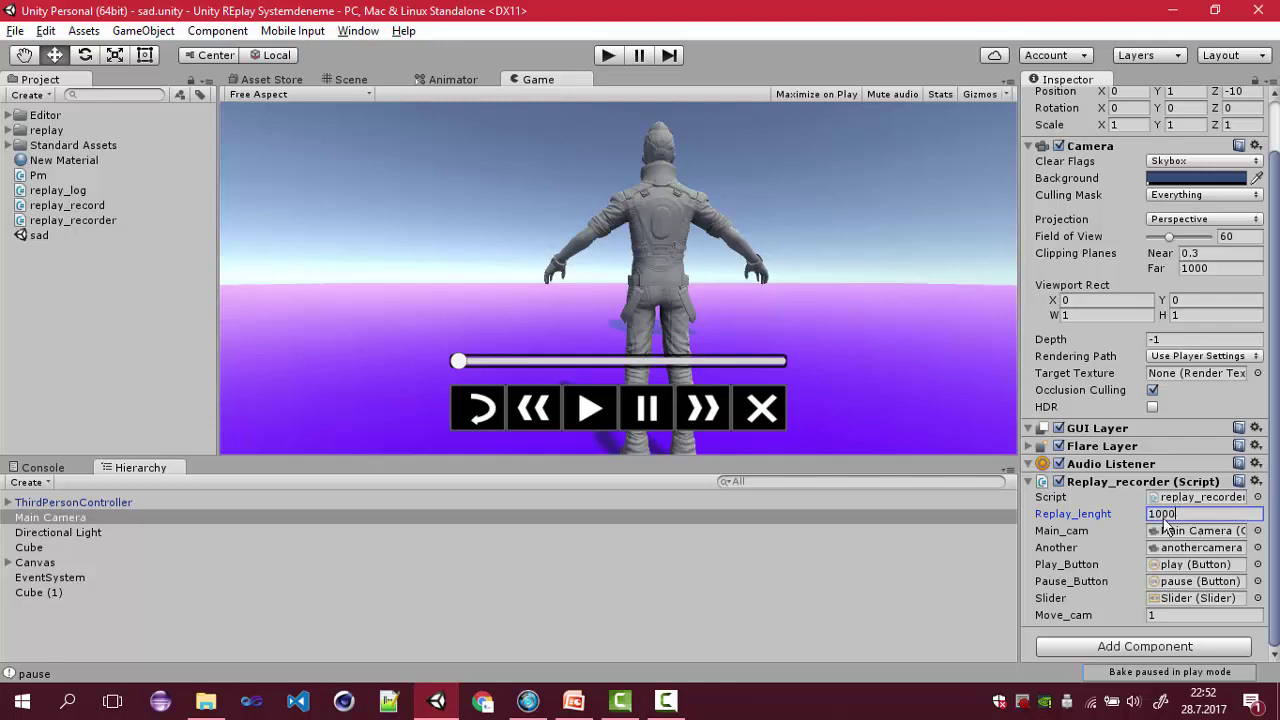
double_click(1165, 520)
left_click(1174, 515)
key("BackSpace")
key("BackSpace")
key("BackSpace")
key("BackSpace")
type("-1")
key("BackSpace")
key("BackSpace")
type("1000")
left_click(868, 343)
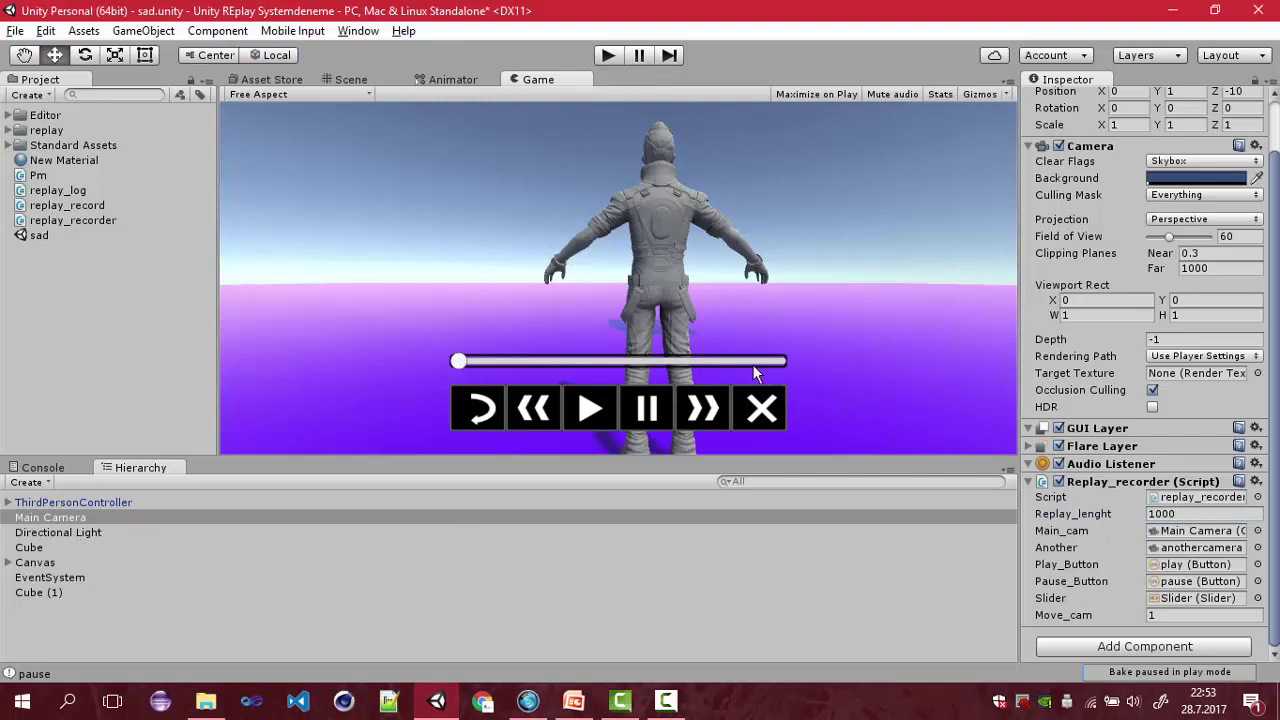
Step: Re-enter 1000 as Replay_lenght and run the game again to record
left_click(1160, 514)
type("1000")
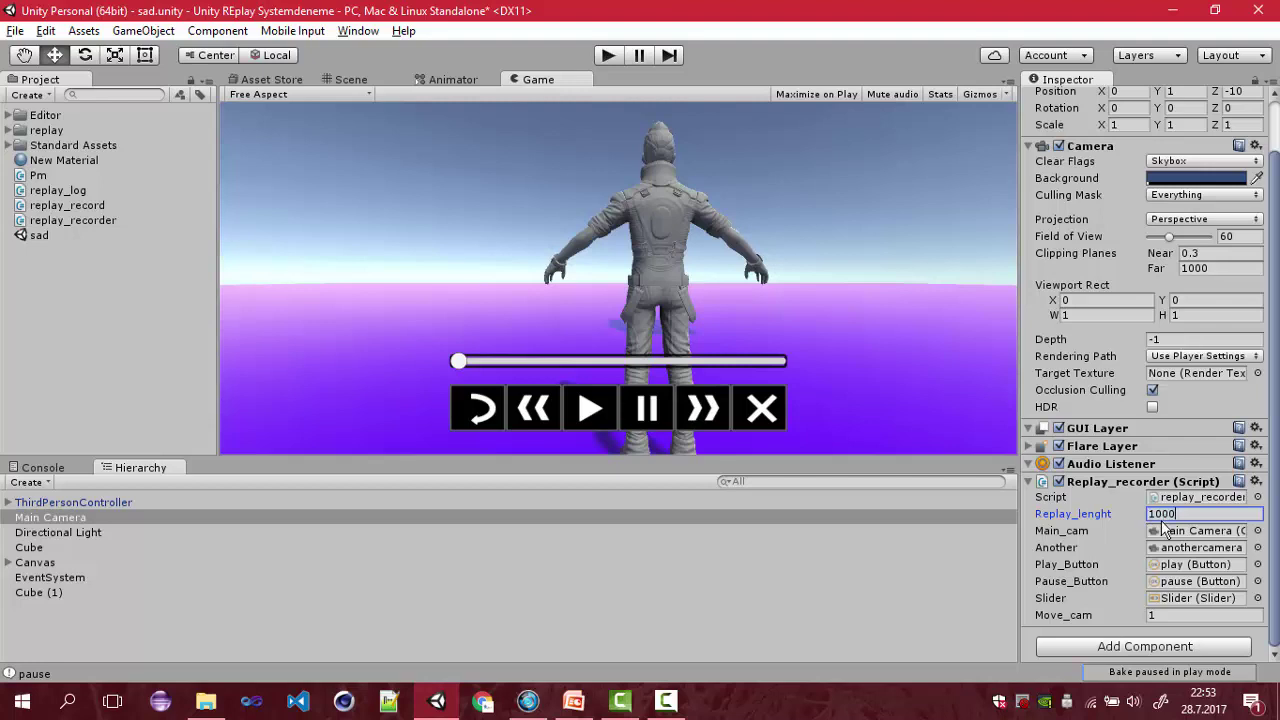
key("Return")
left_click(1182, 513)
left_click(608, 56)
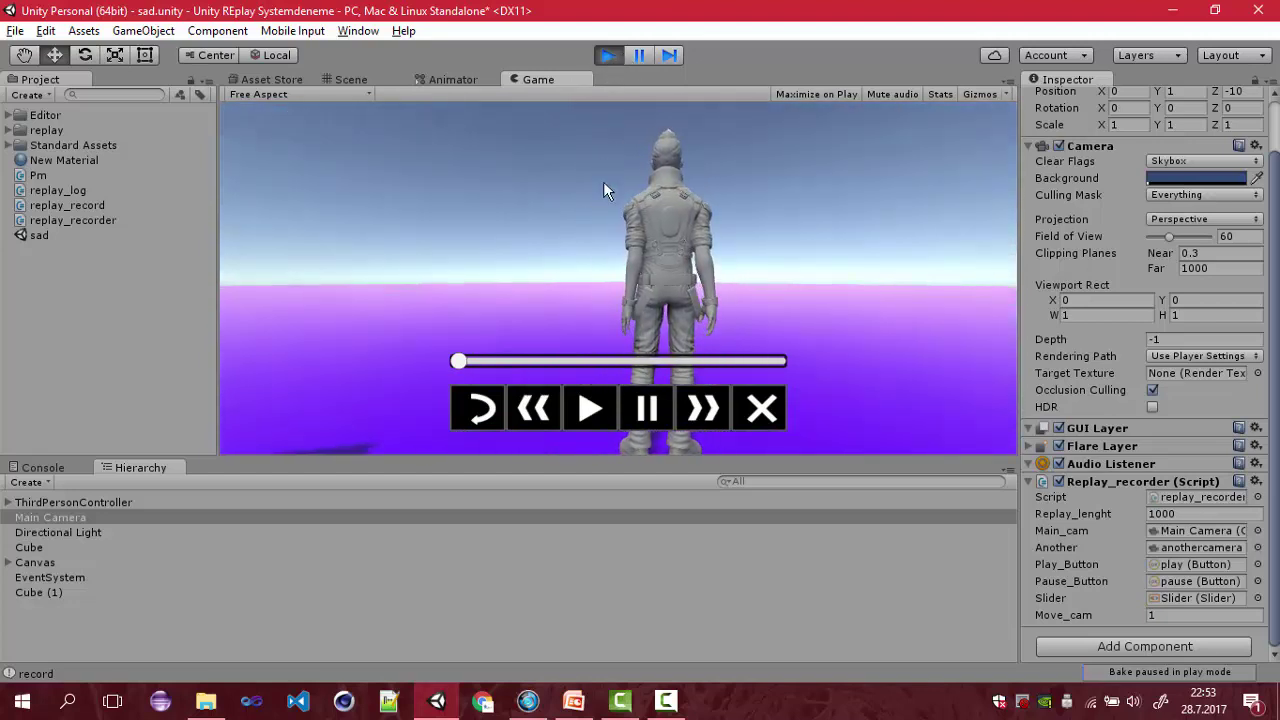
Step: Play the recording and scrub the timeline to the start, near the end, and back, then show PowerPoint
left_click(572, 404)
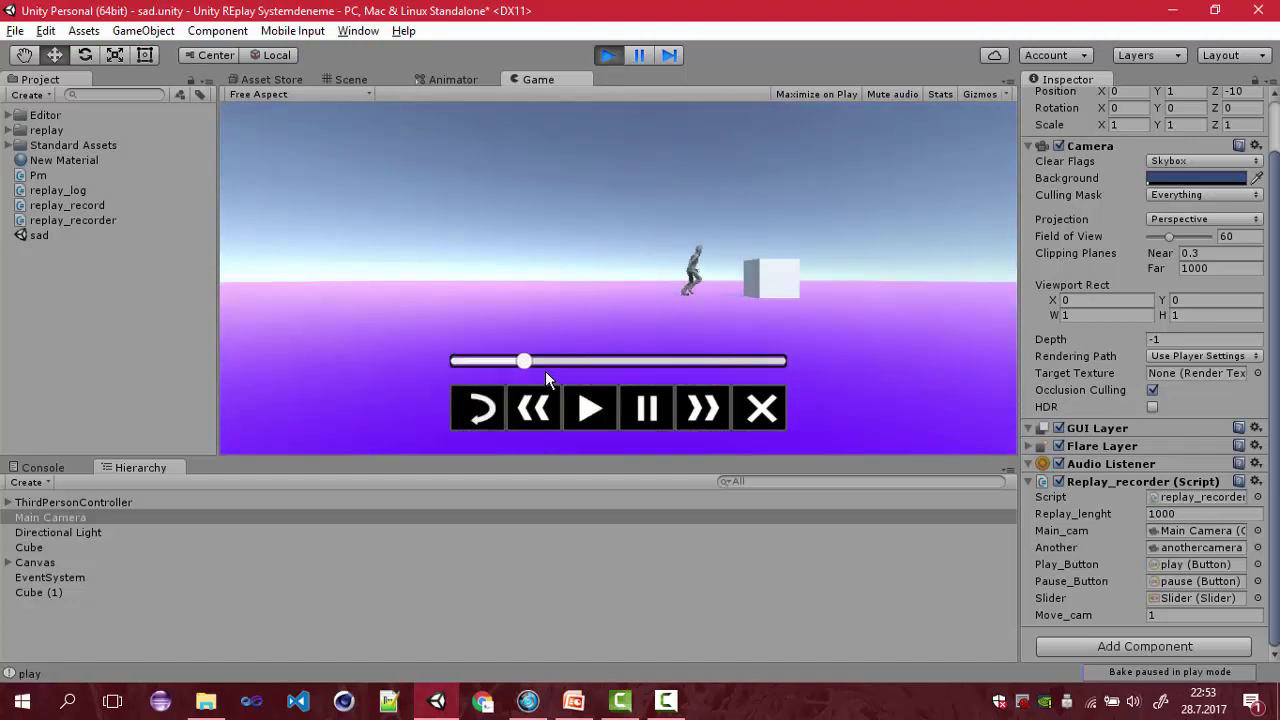
mouse_move(545, 371)
left_mouse_down()
mouse_move(463, 367)
mouse_move(481, 361)
left_mouse_up()
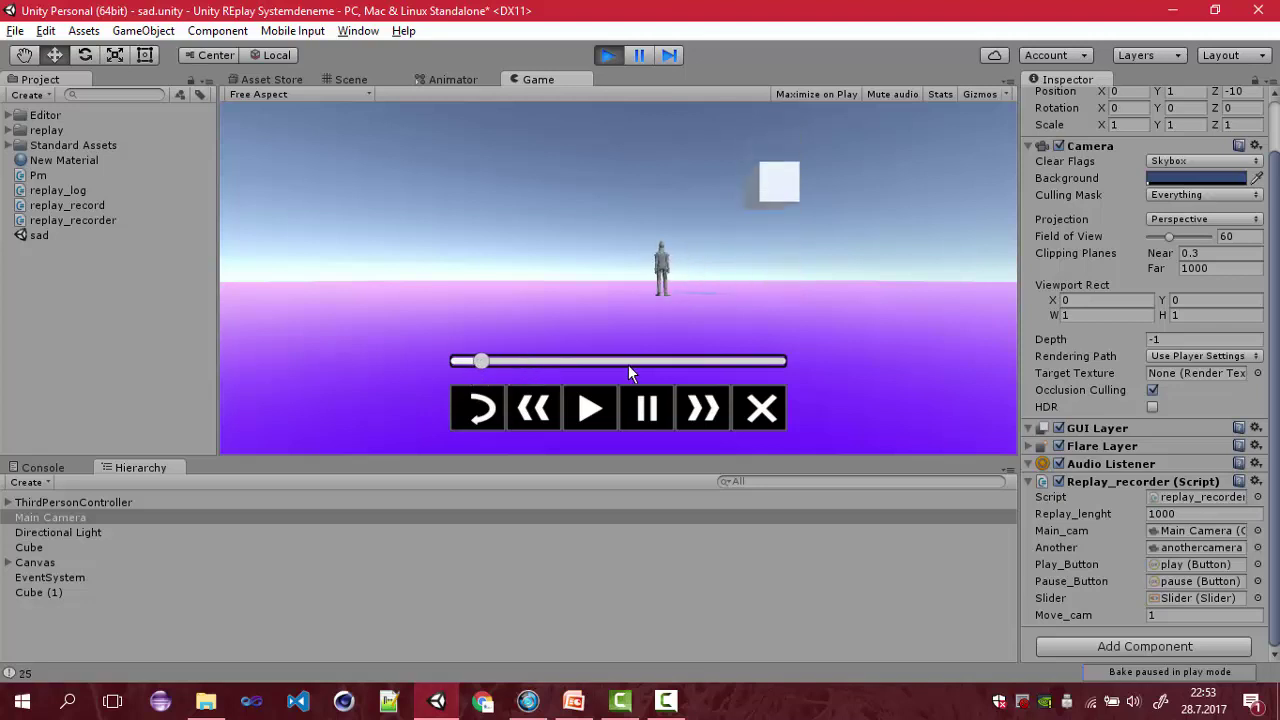
left_click_drag(700, 362, 547, 370)
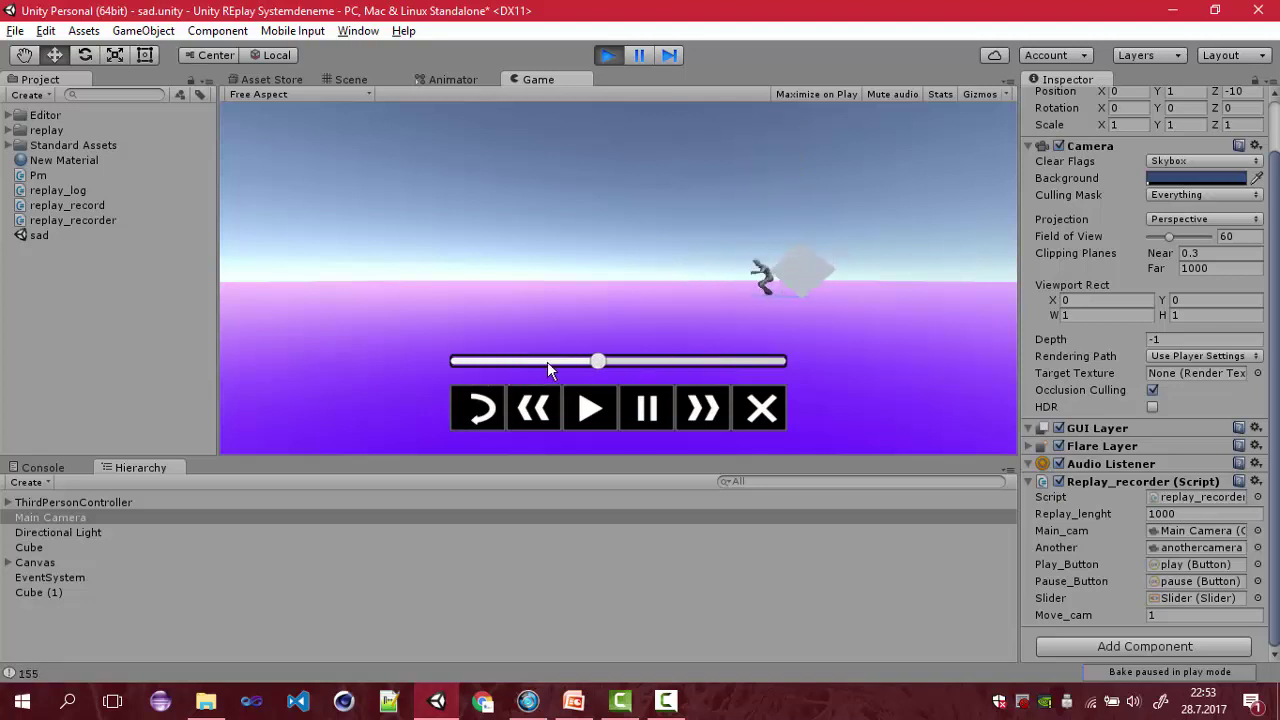
left_click(752, 360)
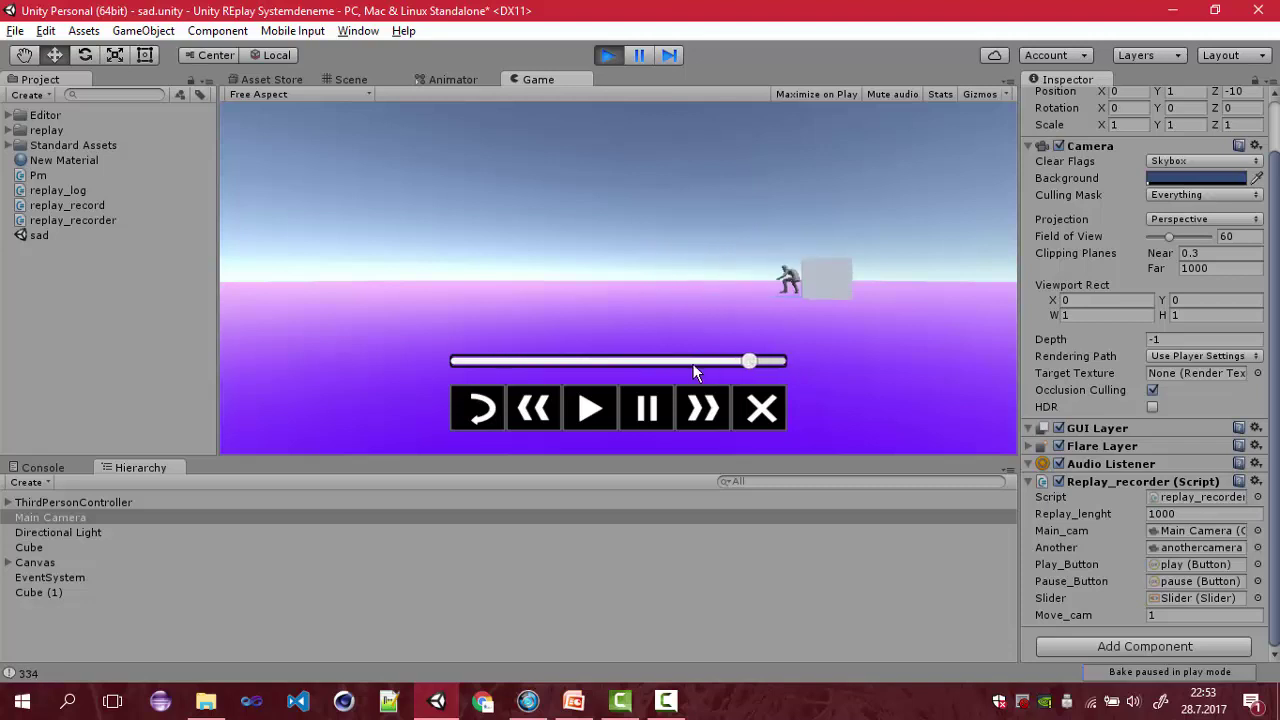
left_click_drag(695, 372, 471, 361)
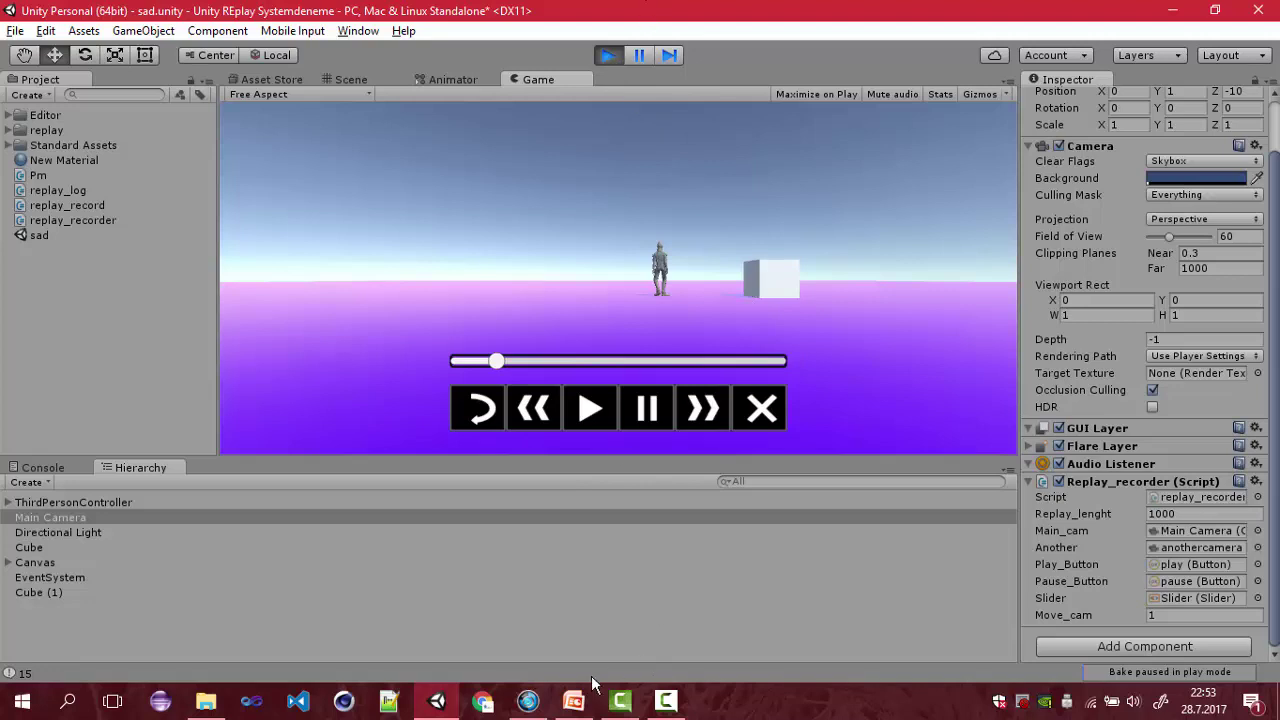
left_click(575, 700)
scroll(160, 480, "up", 3)
Step: Revisit the title, Replay_record and Frame slides in the PowerPoint deck
scroll(145, 478, "up", 2)
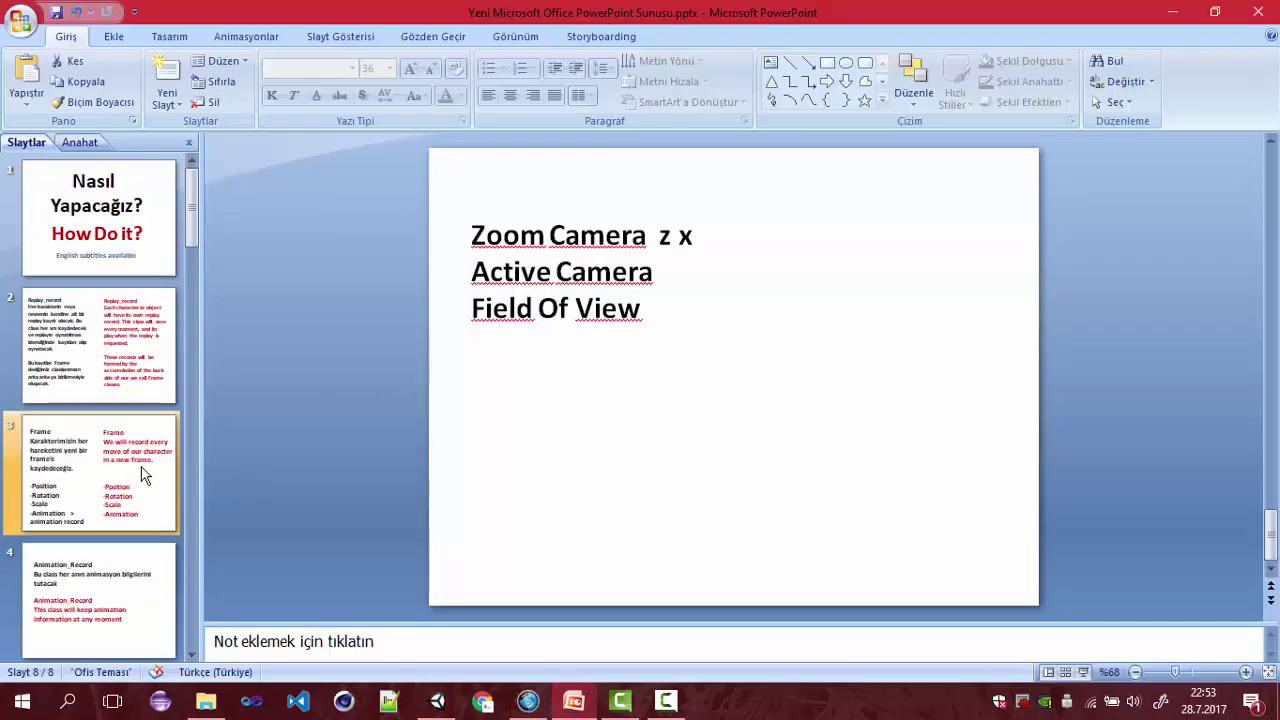
left_click(123, 246)
left_click(125, 345)
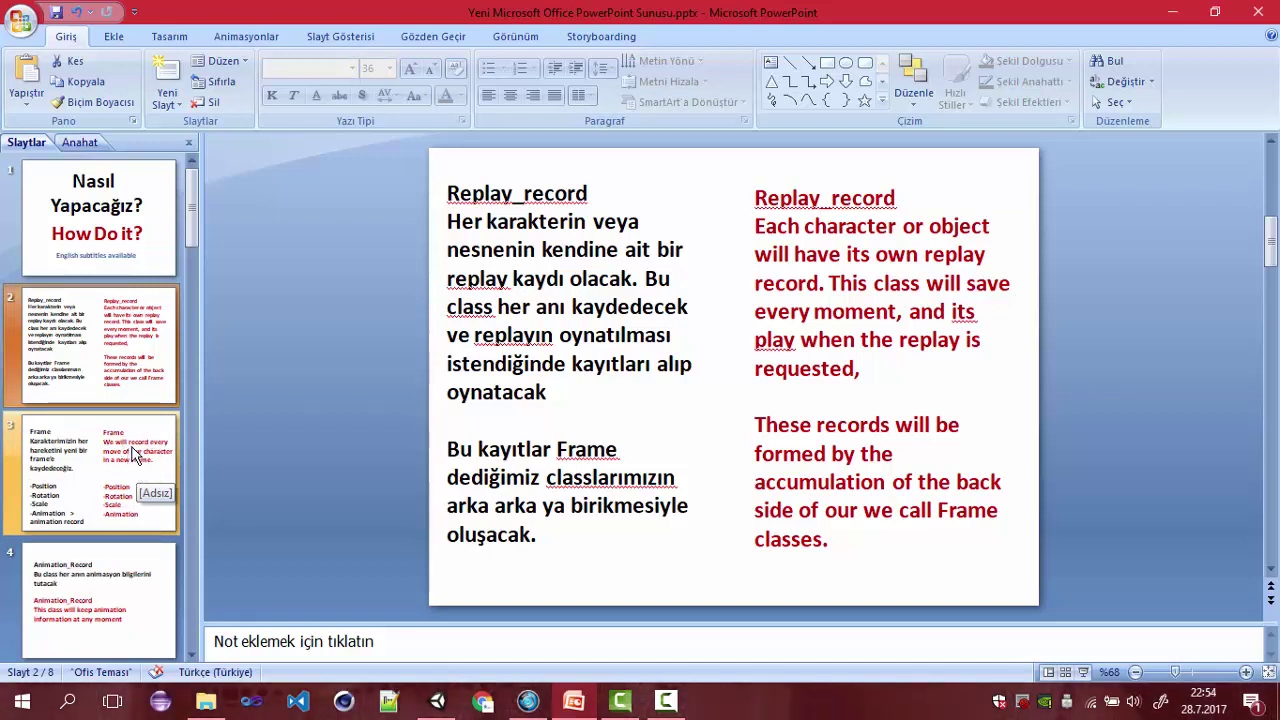
key("Up")
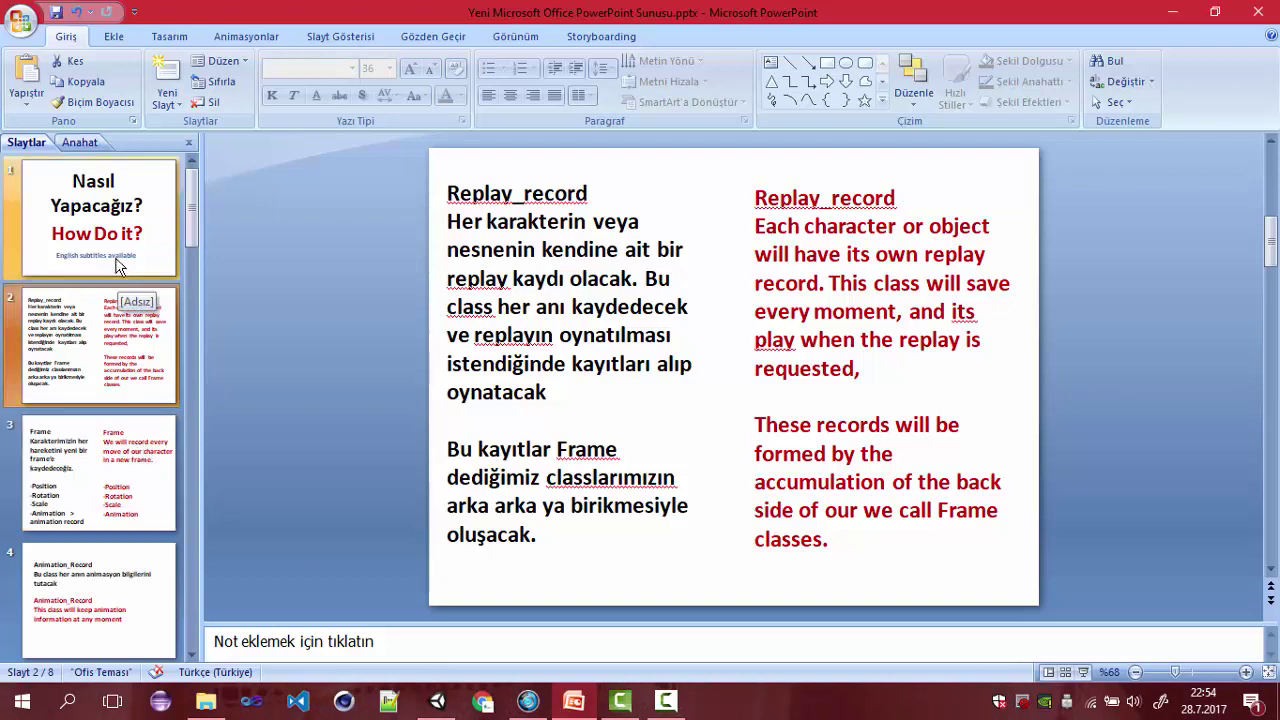
left_click(118, 447)
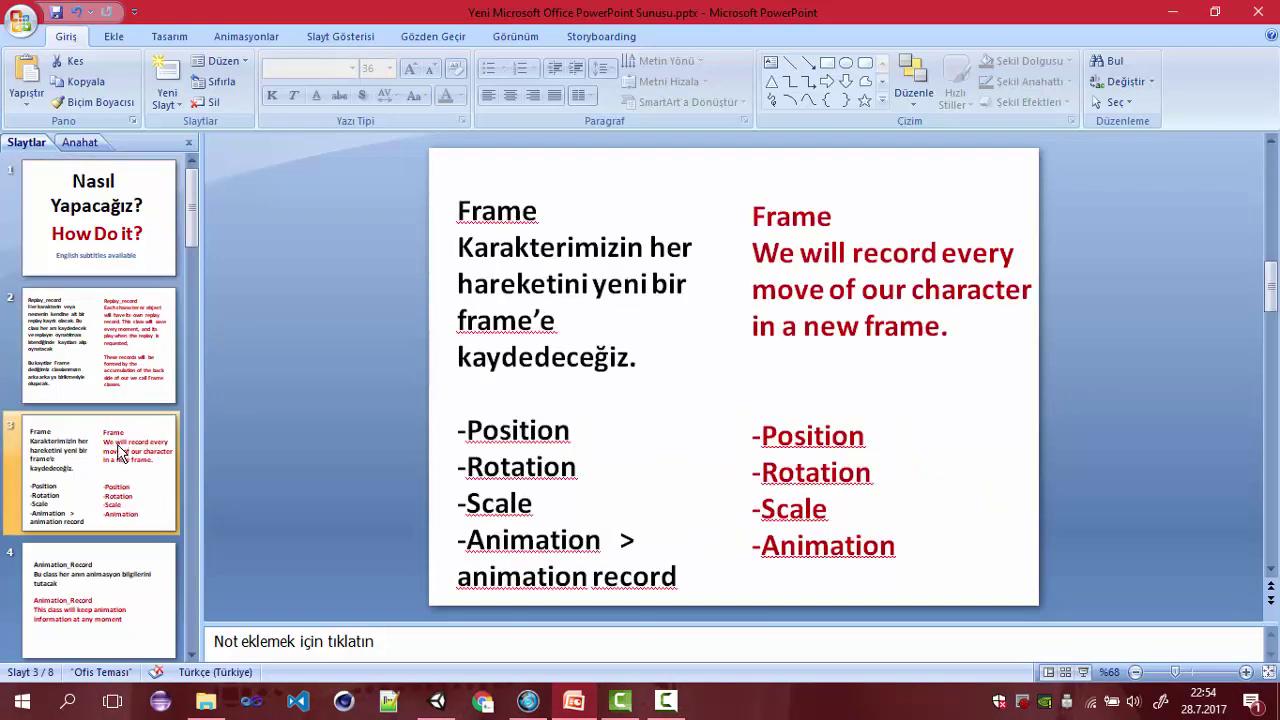
key("Up")
key("Up")
Step: Go to the Zoom Camera slide (slide 8), then switch back to Unity
scroll(150, 380, "down", 1)
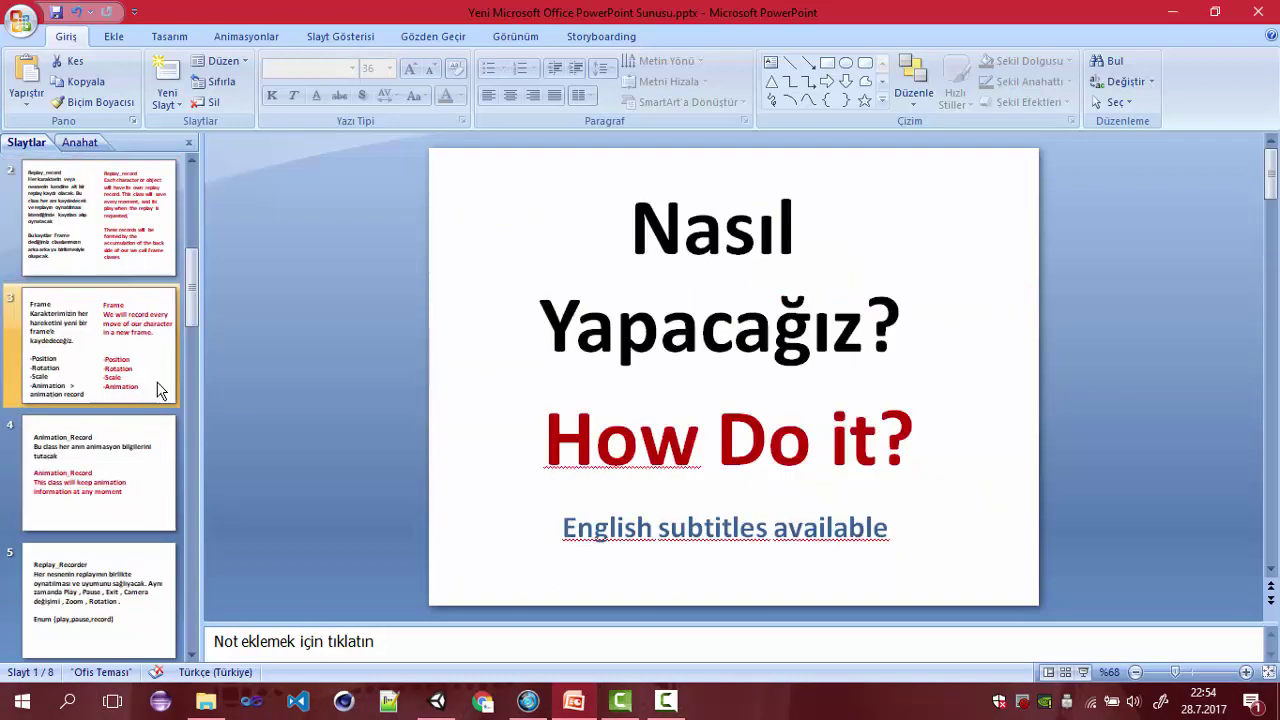
scroll(148, 407, "down", 1)
scroll(150, 430, "down", 3)
left_click(147, 455)
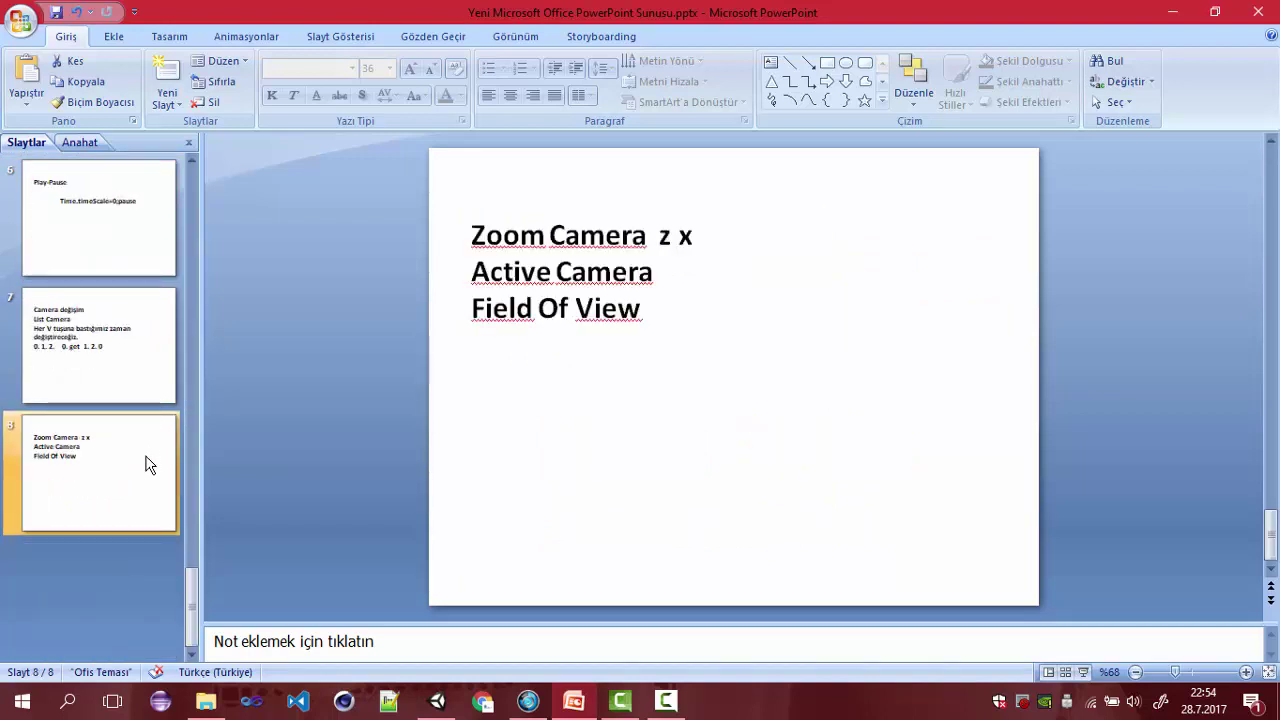
scroll(140, 420, "up", 1)
scroll(130, 410, "up", 1)
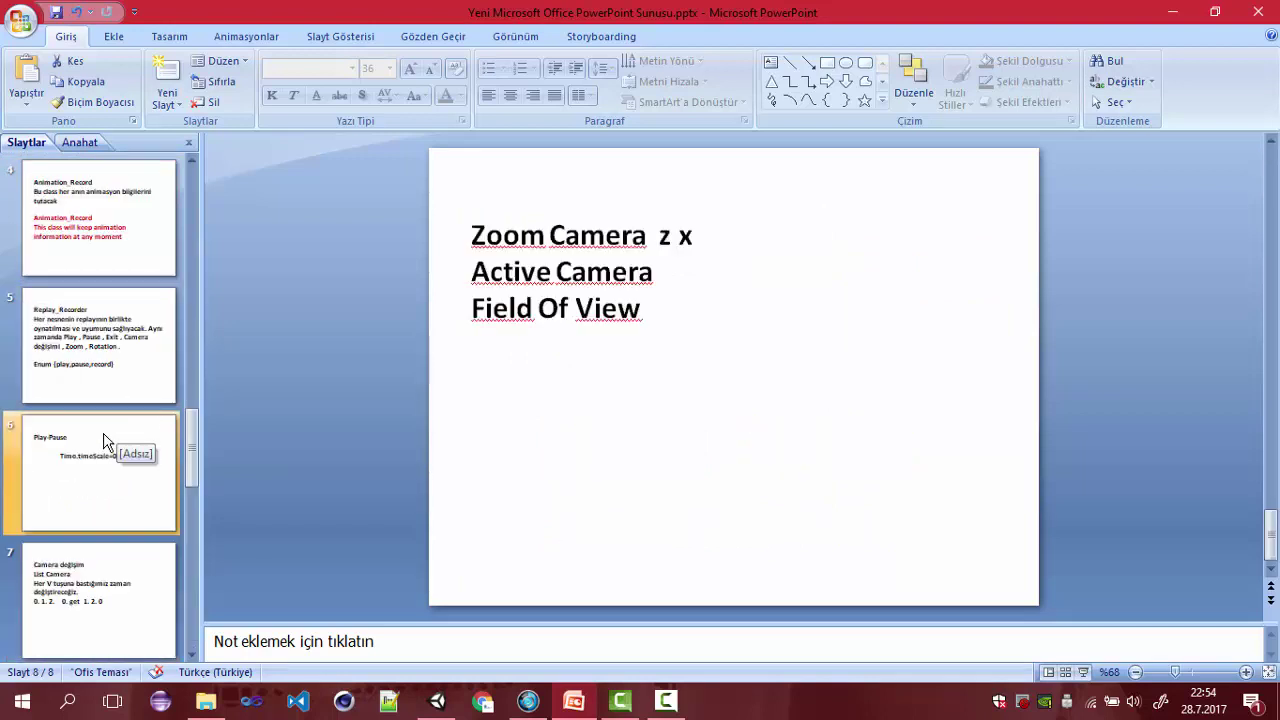
scroll(101, 437, "up", 3)
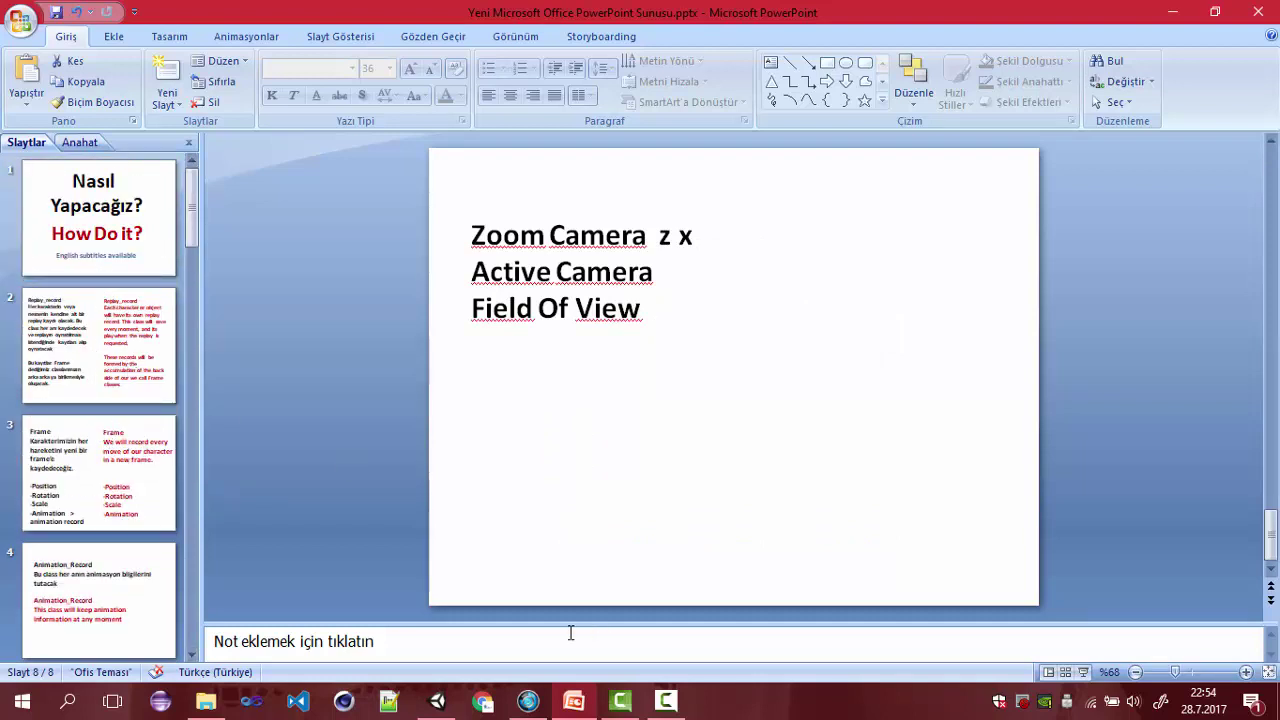
mouse_move(438, 703)
mouse_move(481, 598)
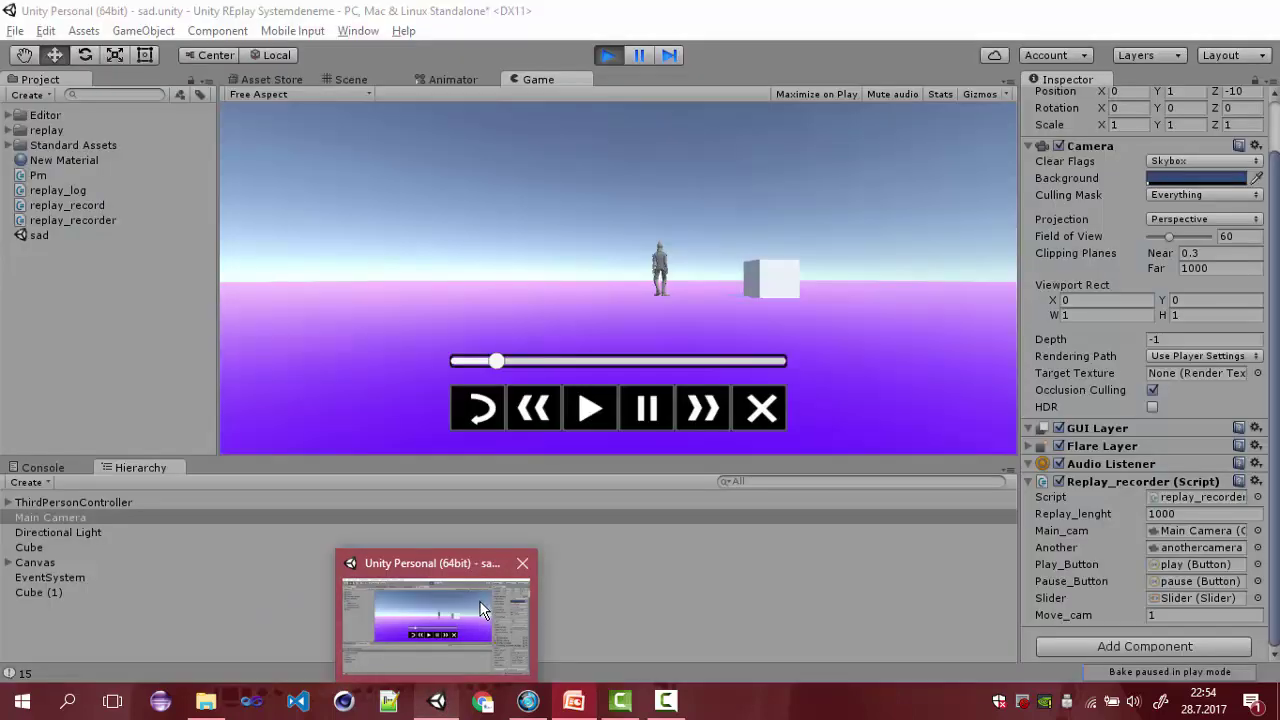